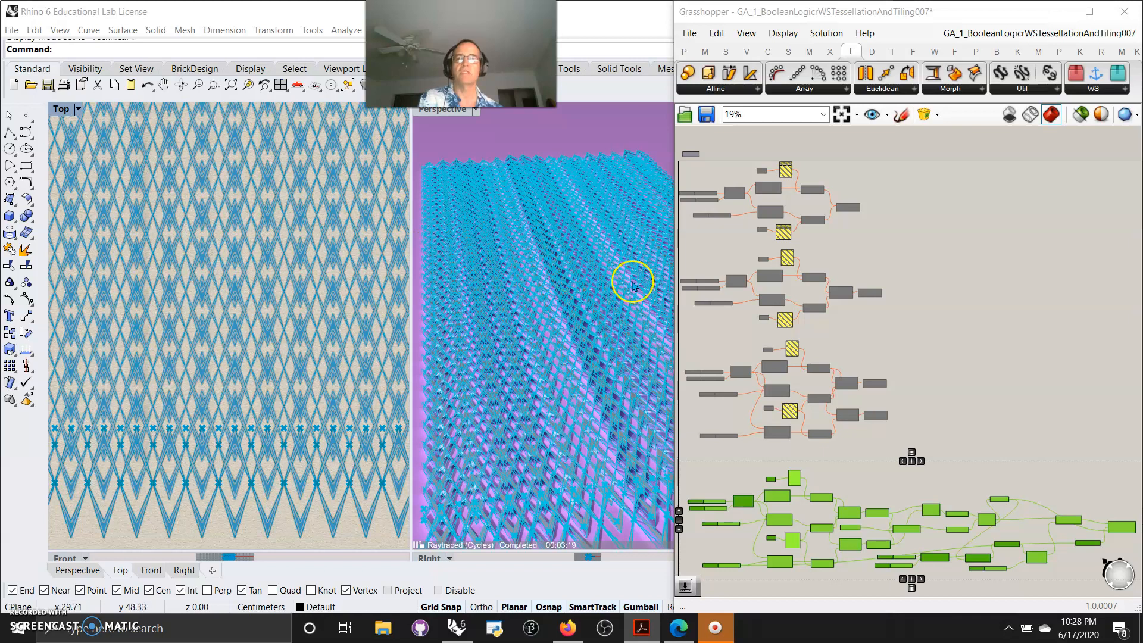
Set the Perspective viewport's display mode to Shaded
{"action": "mouse_move", "coordinate": [266, 366]}
{"action": "right_mouse_down"}
{"action": "mouse_move", "coordinate": [270, 247]}
{"action": "mouse_move", "coordinate": [267, 392]}
{"action": "right_mouse_up"}
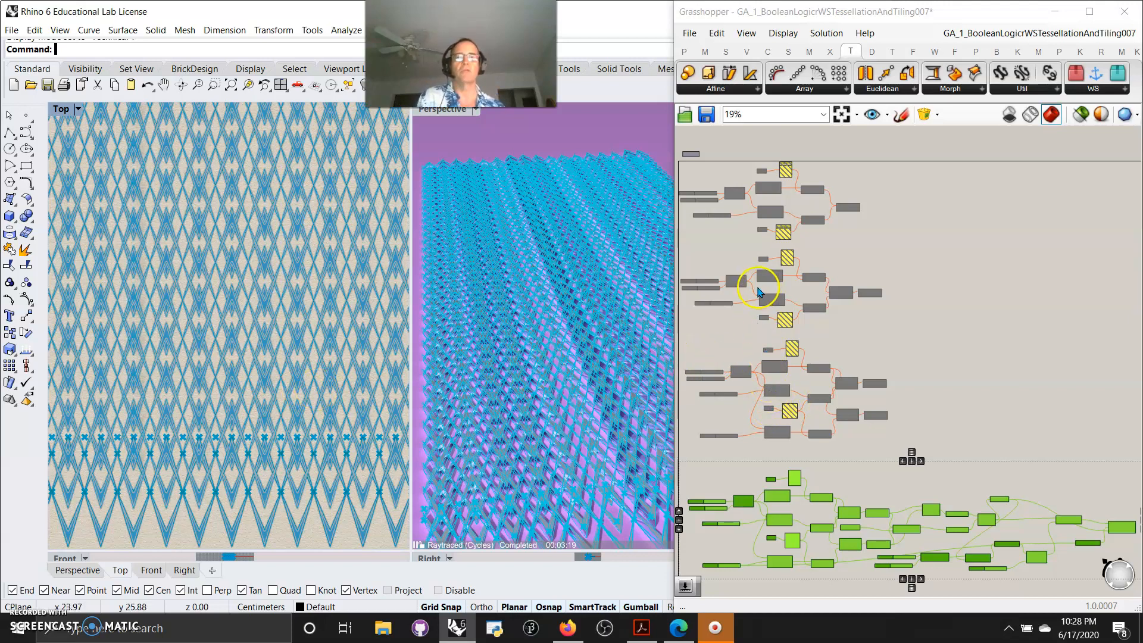
{"action": "scroll", "coordinate": [808, 453], "scroll_direction": "down", "scroll_amount": 2}
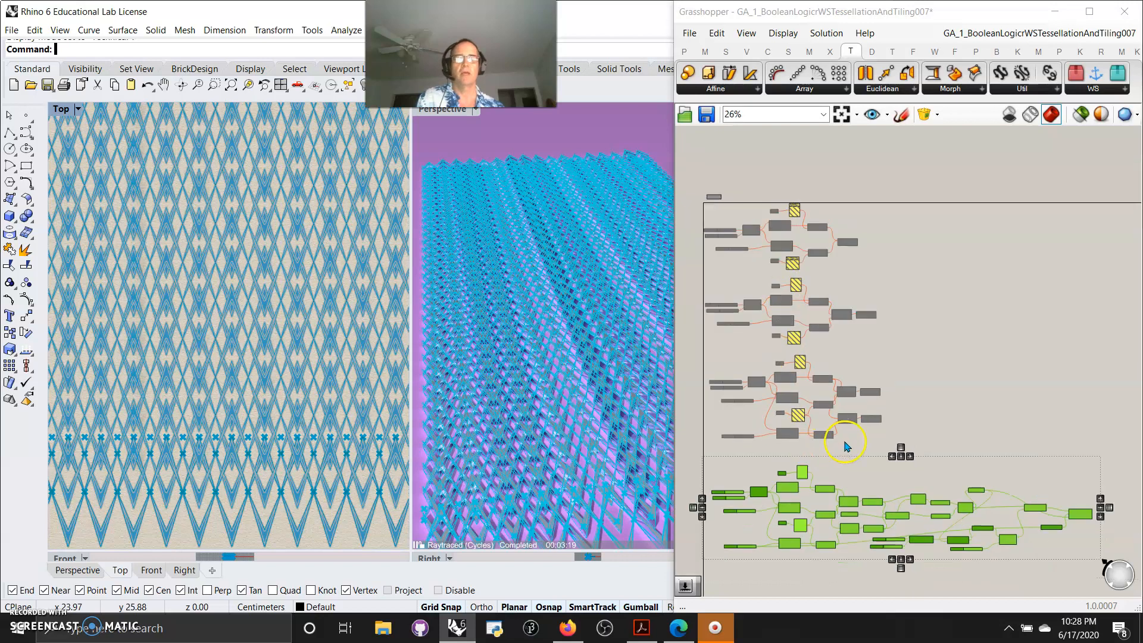
{"action": "left_click", "coordinate": [447, 111]}
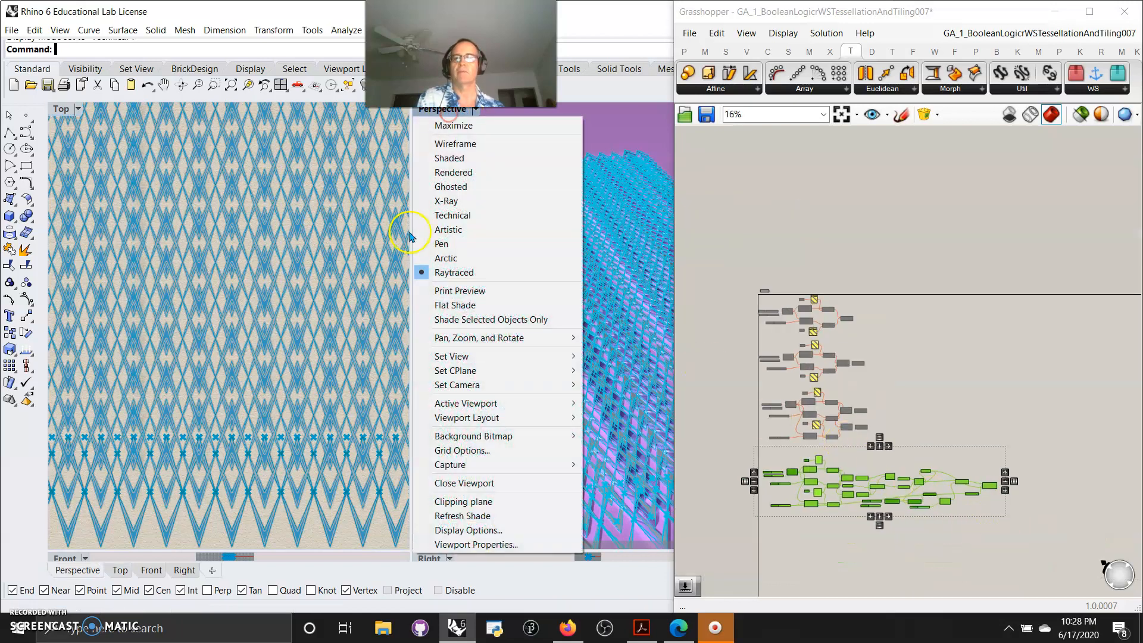
{"action": "left_click", "coordinate": [455, 161]}
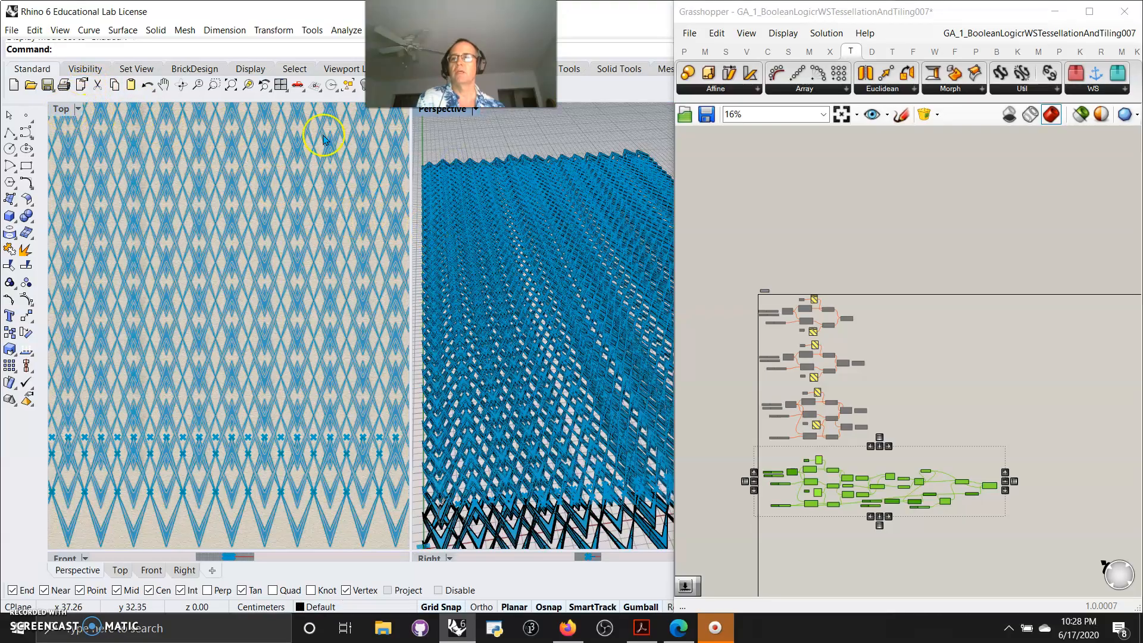
Maximize the Perspective viewport
{"action": "double_click", "coordinate": [441, 113]}
{"action": "right_click_drag", "start_coordinate": [349, 319], "coordinate": [364, 406]}
{"action": "scroll", "coordinate": [365, 396], "scroll_direction": "down", "scroll_amount": 5}
{"action": "scroll", "coordinate": [1005, 522], "scroll_direction": "up", "scroll_amount": 10}
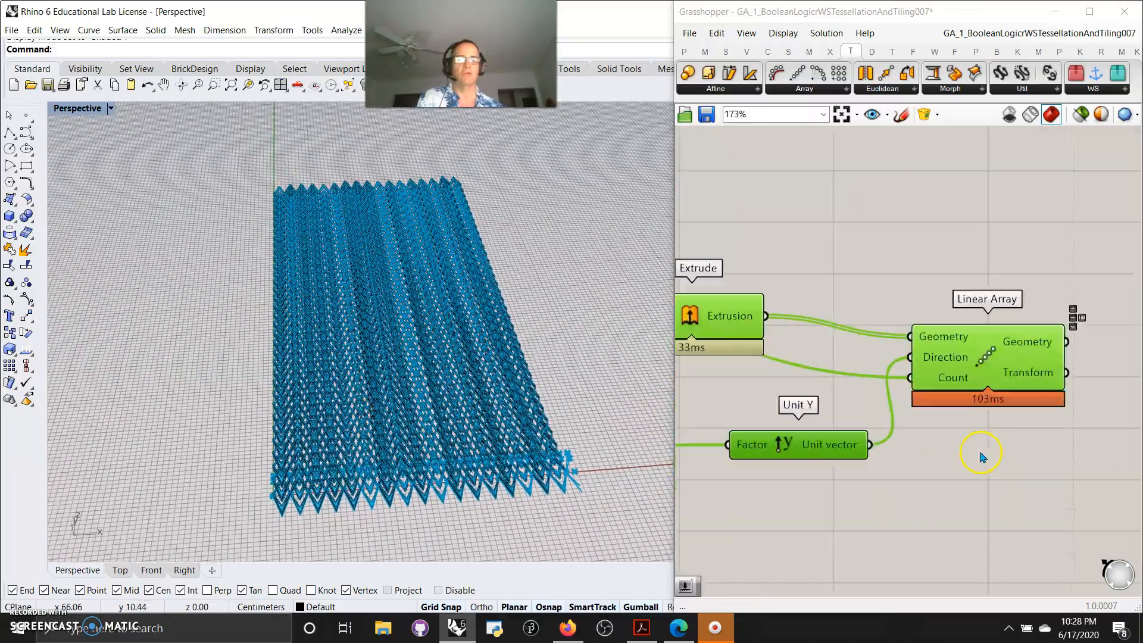
{"action": "scroll", "coordinate": [862, 461], "scroll_direction": "down", "scroll_amount": 3}
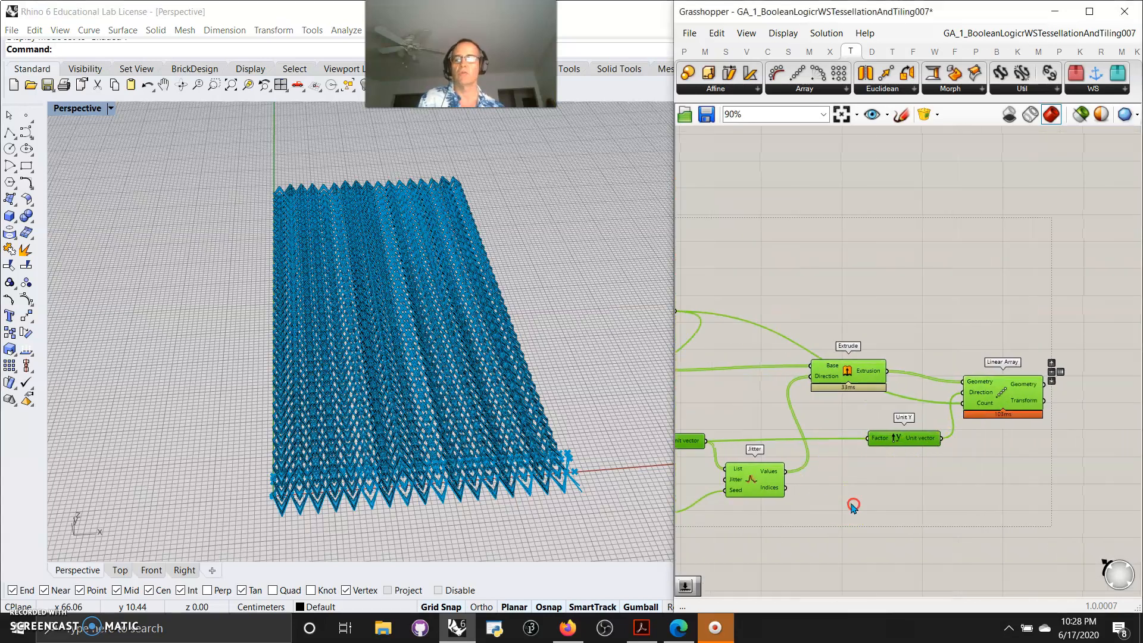
{"action": "right_click_drag", "start_coordinate": [751, 494], "coordinate": [945, 505]}
{"action": "right_click_drag", "start_coordinate": [832, 415], "coordinate": [898, 408]}
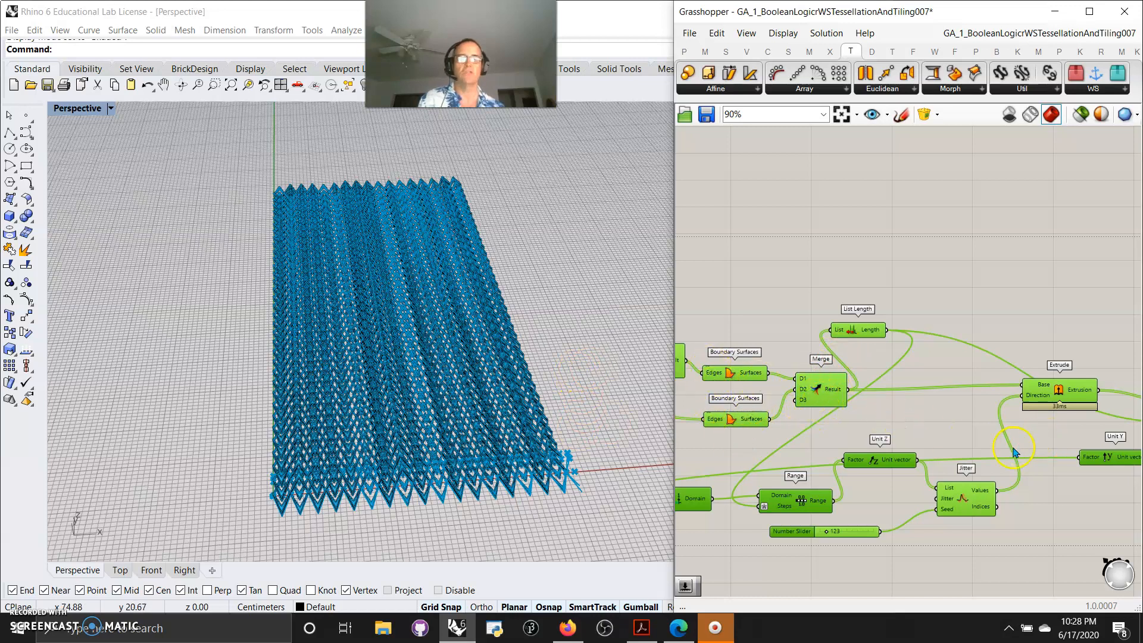
{"action": "scroll", "coordinate": [802, 400], "scroll_direction": "down", "scroll_amount": 5}
{"action": "right_click_drag", "start_coordinate": [744, 379], "coordinate": [888, 416]}
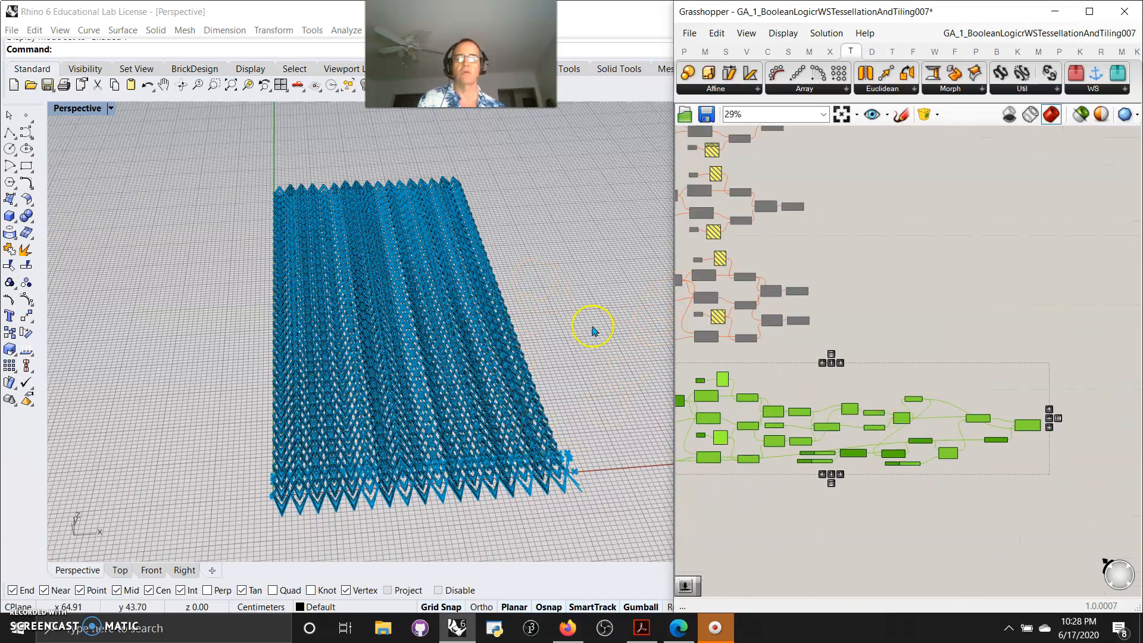
Select all the baked tiling geometry in the Perspective viewport and hide it
{"action": "left_click_drag", "start_coordinate": [597, 522], "coordinate": [199, 138]}
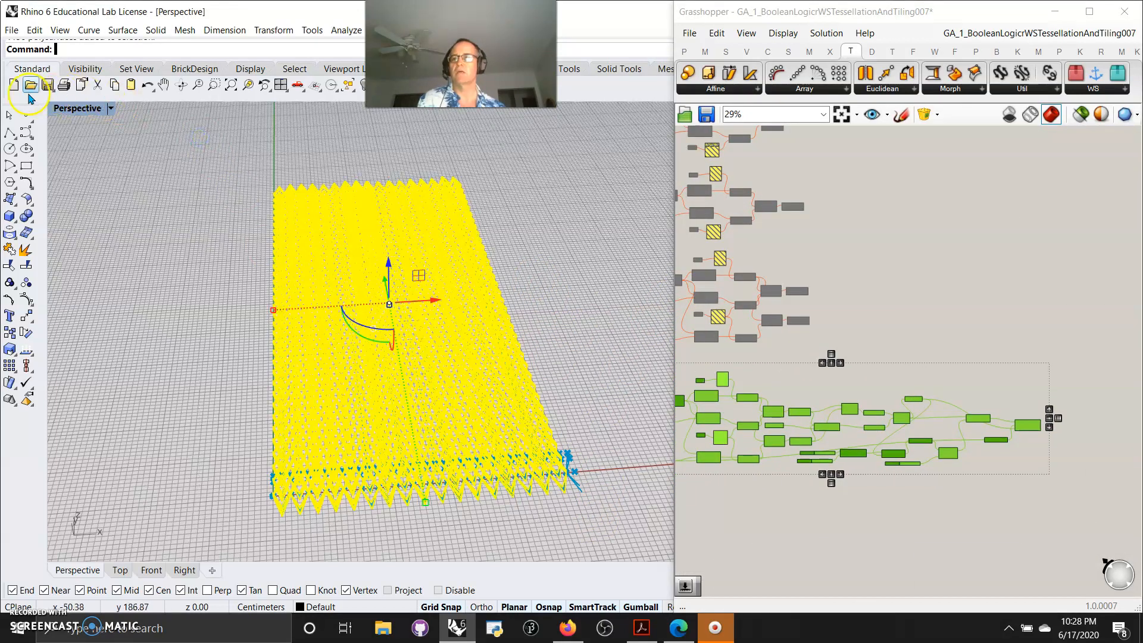
{"action": "left_click", "coordinate": [85, 68]}
{"action": "left_click", "coordinate": [13, 84]}
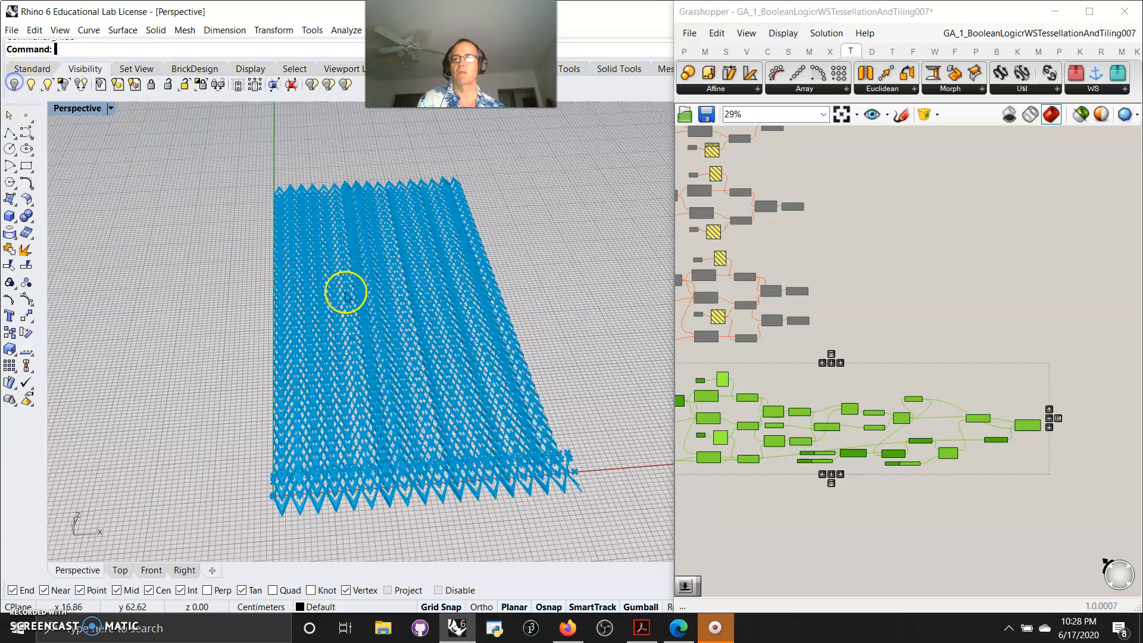
Disable the bottom group of tiling, extrusion and array components in the Grasshopper definition
{"action": "right_click_drag", "start_coordinate": [917, 185], "coordinate": [1014, 211]}
{"action": "right_click_drag", "start_coordinate": [945, 329], "coordinate": [868, 225]}
{"action": "scroll", "coordinate": [943, 477], "scroll_direction": "down", "scroll_amount": 3}
{"action": "left_click_drag", "start_coordinate": [1061, 479], "coordinate": [771, 355]}
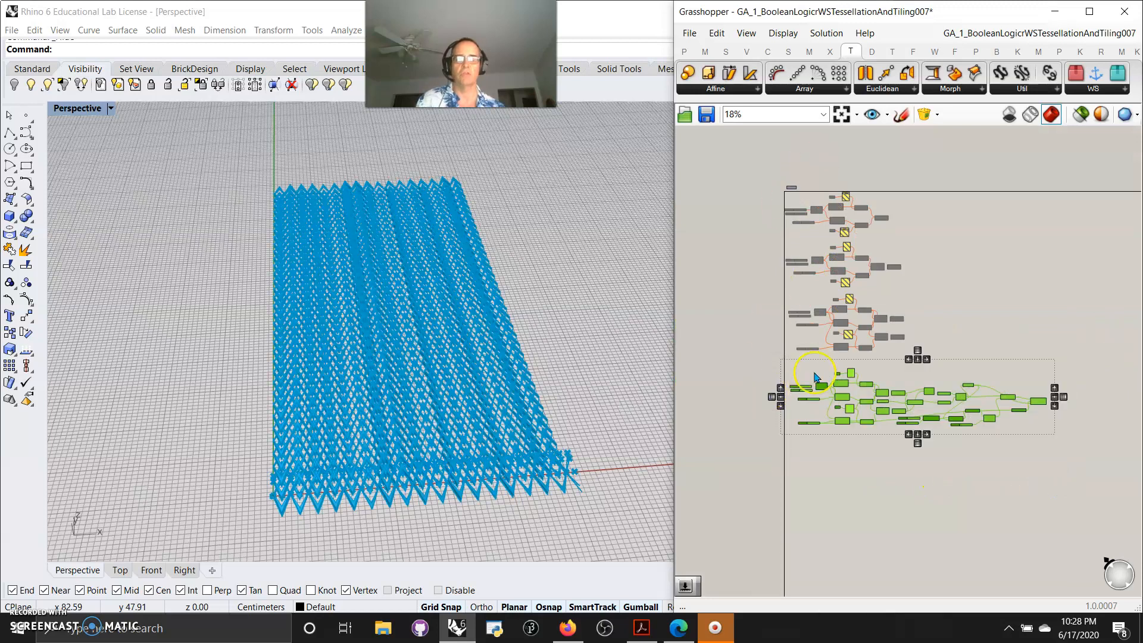
{"action": "right_click", "coordinate": [887, 479]}
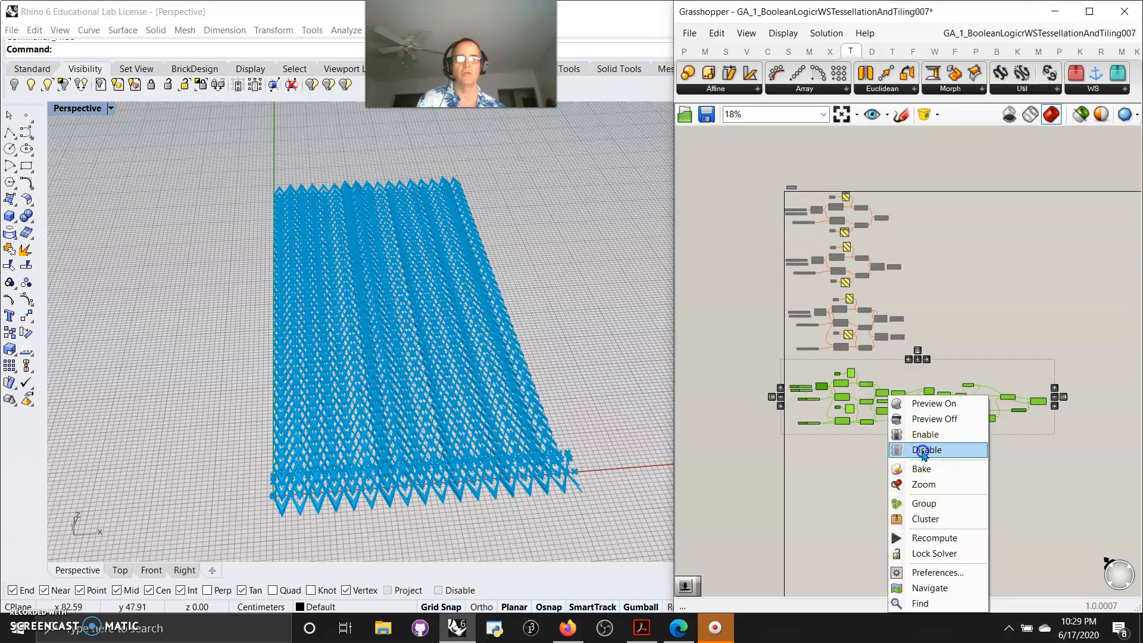
{"action": "left_click", "coordinate": [926, 449]}
Enable the top group of point, cull pattern and polyline components in the definition
{"action": "scroll", "coordinate": [851, 282], "scroll_direction": "up", "scroll_amount": 5}
{"action": "scroll", "coordinate": [814, 405], "scroll_direction": "up", "scroll_amount": 5}
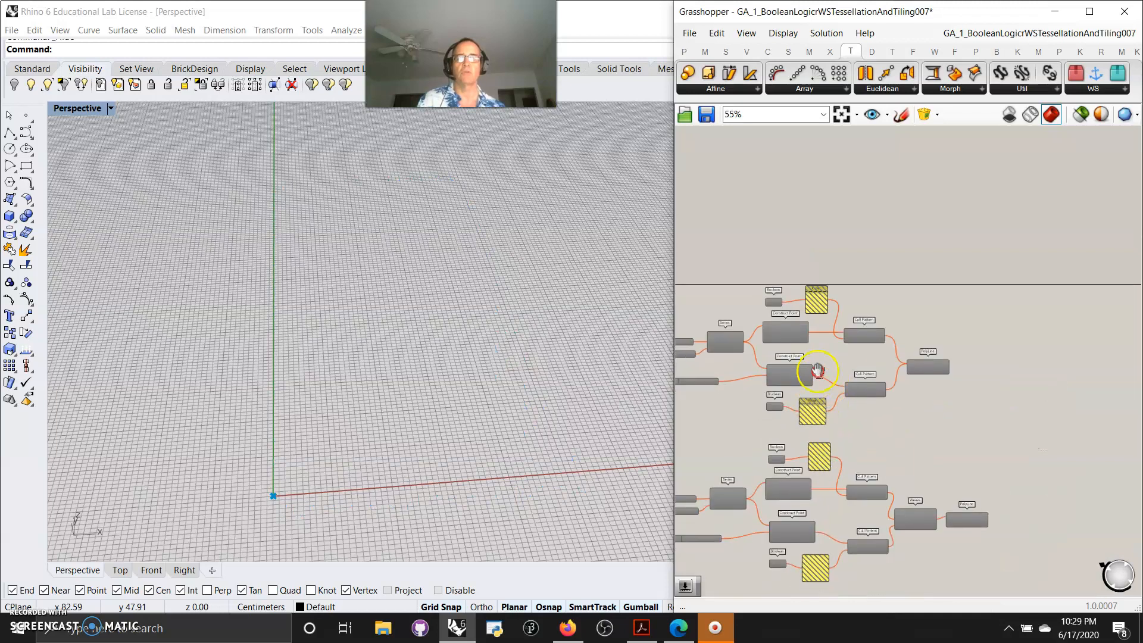
{"action": "scroll", "coordinate": [914, 303], "scroll_direction": "down", "scroll_amount": 5}
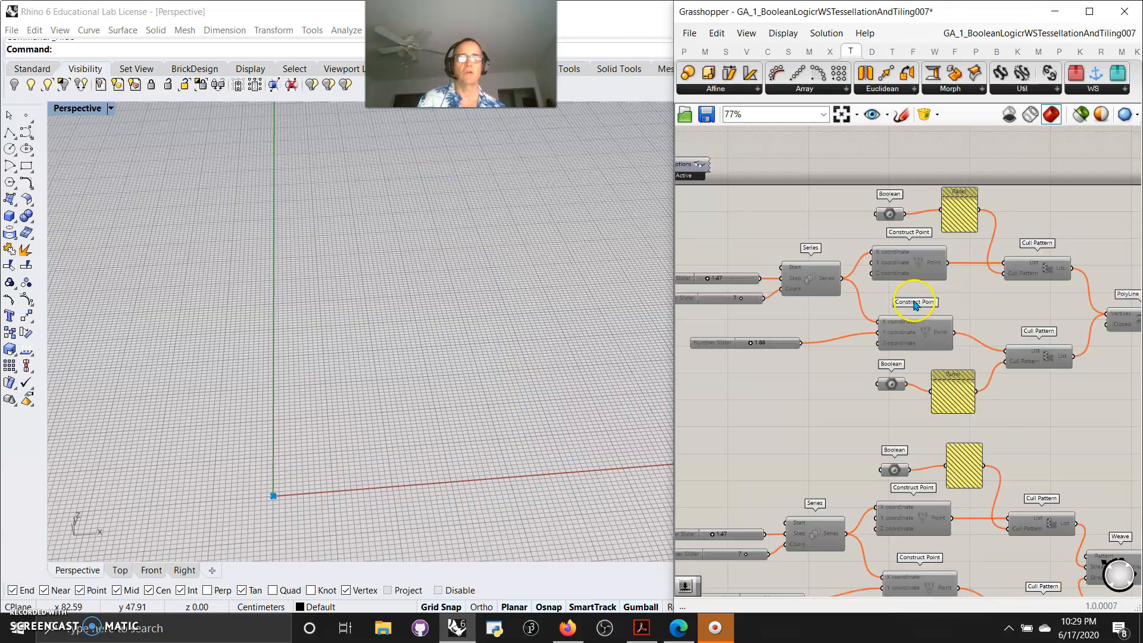
{"action": "left_click_drag", "start_coordinate": [1044, 358], "coordinate": [767, 249]}
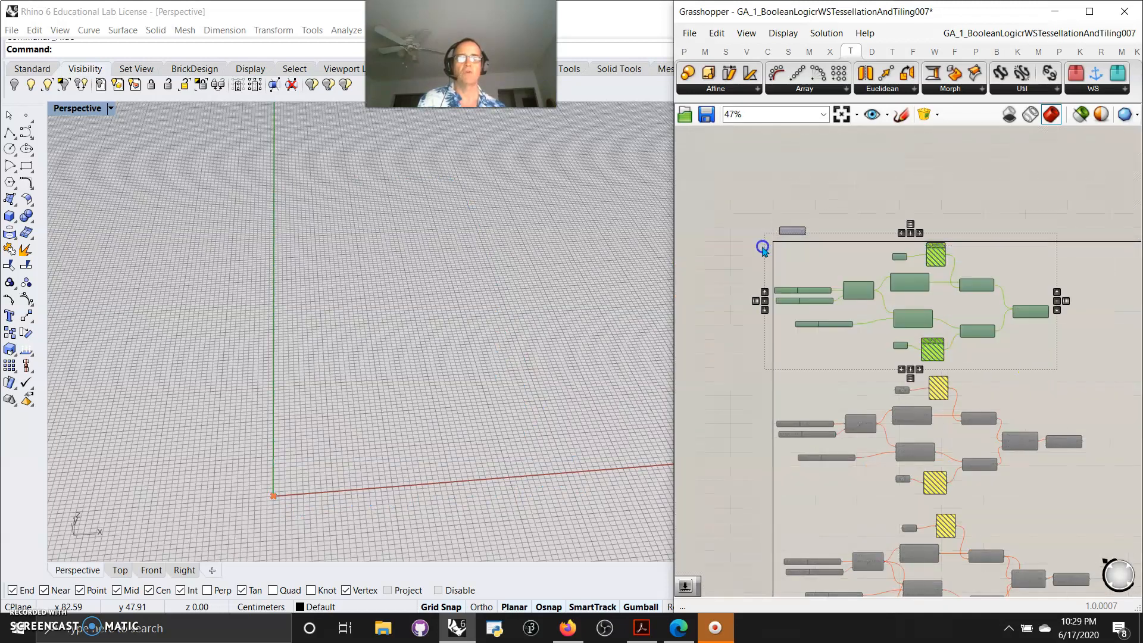
{"action": "right_click", "coordinate": [708, 269]}
{"action": "left_click", "coordinate": [747, 314]}
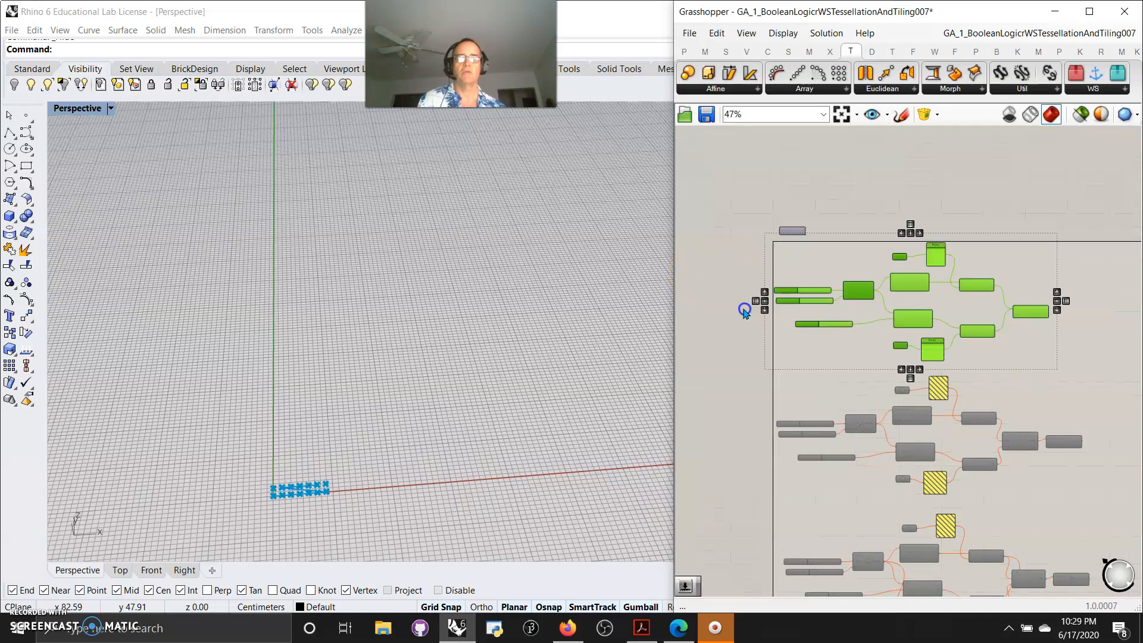
Select the Series and Construct Point components to inspect the points they generate in the viewport
{"action": "scroll", "coordinate": [754, 301], "scroll_direction": "up", "scroll_amount": 5}
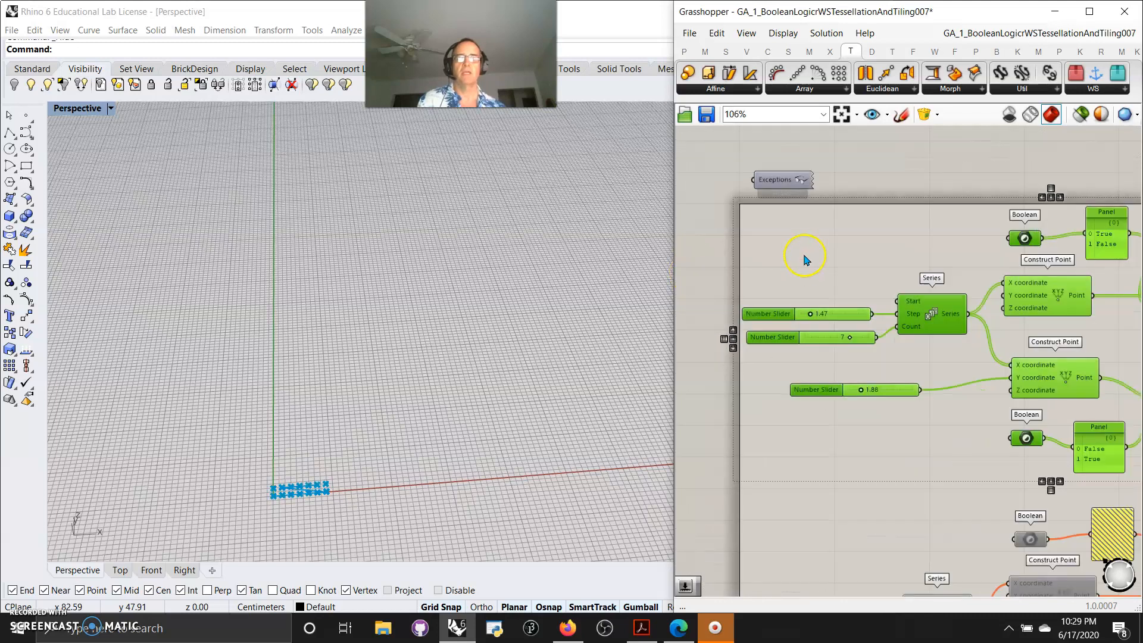
{"action": "left_click", "coordinate": [775, 189]}
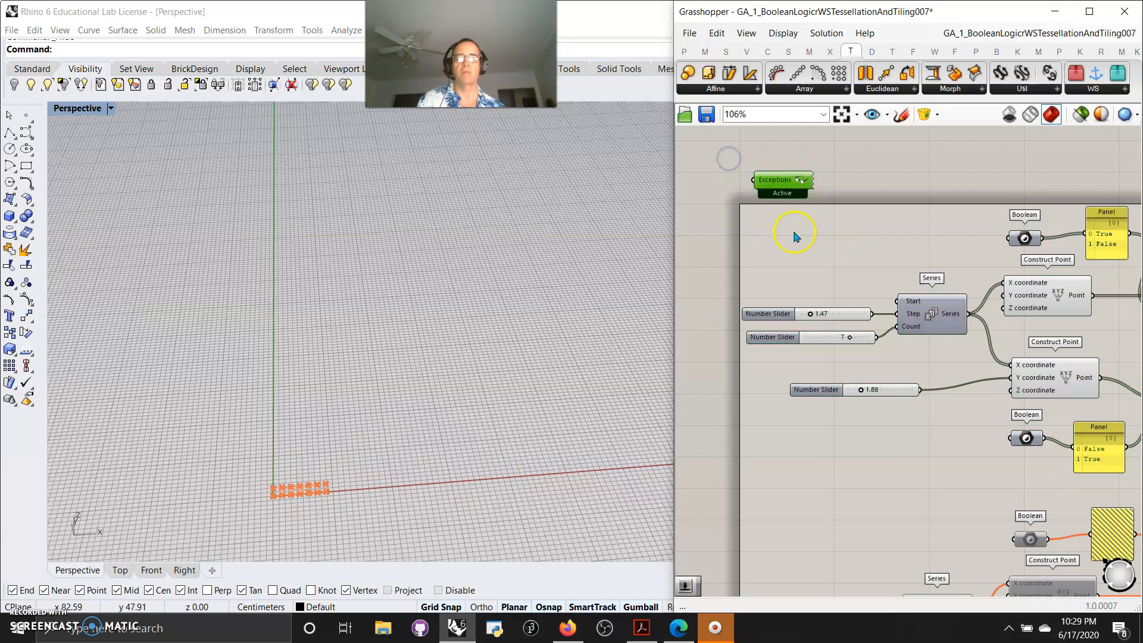
{"action": "right_click_drag", "start_coordinate": [863, 281], "coordinate": [831, 209]}
{"action": "scroll", "coordinate": [297, 496], "scroll_direction": "up", "scroll_amount": 5}
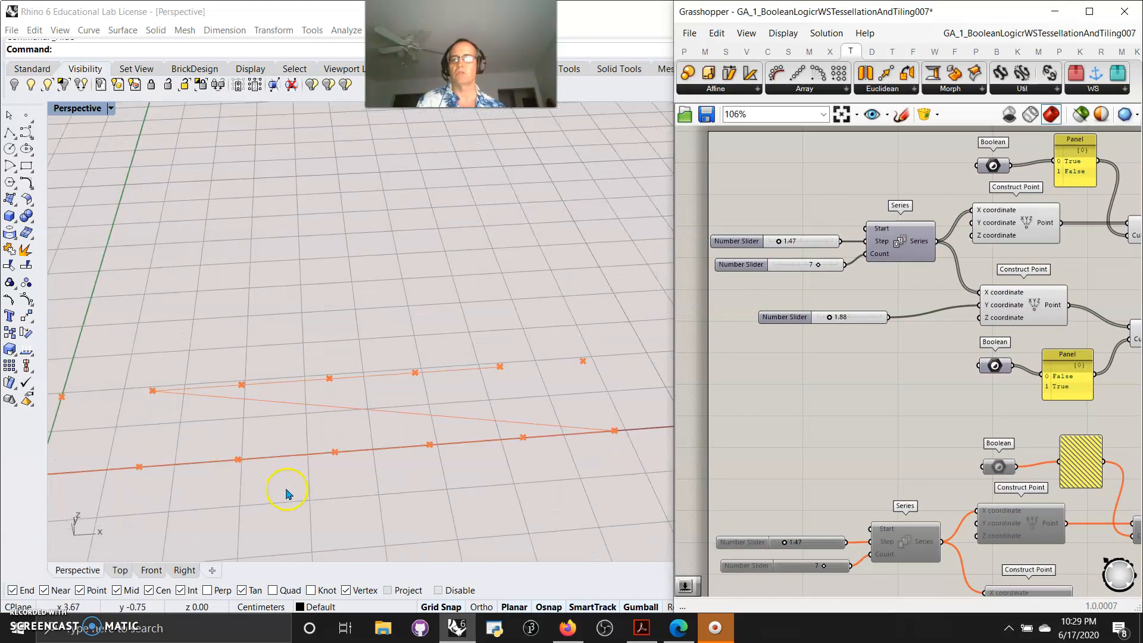
{"action": "scroll", "coordinate": [291, 494], "scroll_direction": "down", "scroll_amount": 5}
{"action": "right_click_drag", "start_coordinate": [291, 496], "coordinate": [298, 488]}
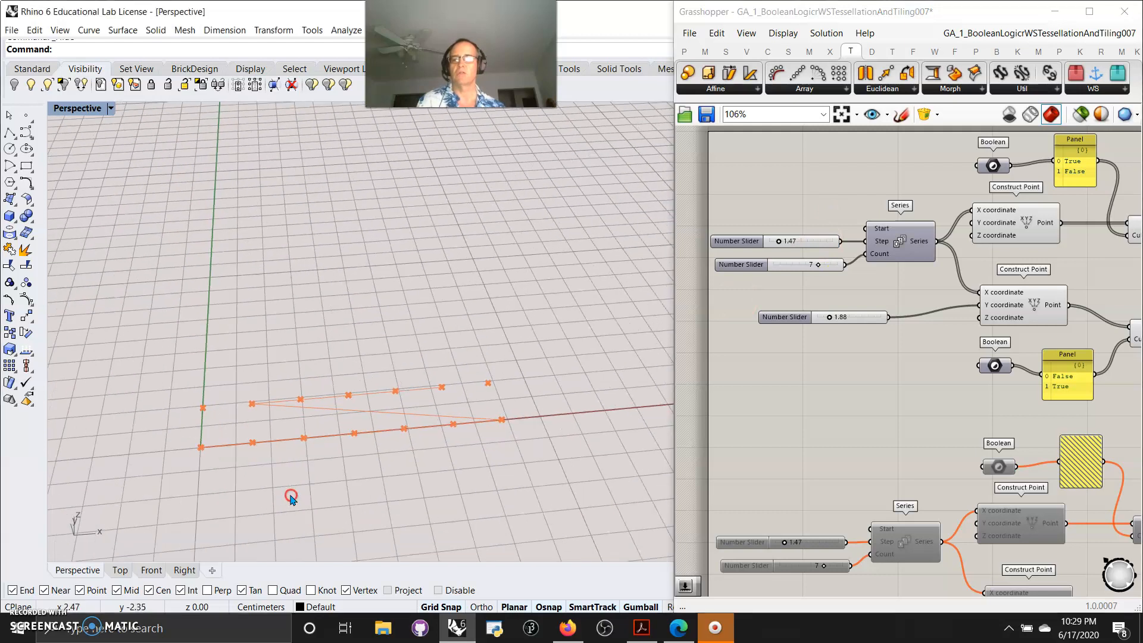
{"action": "left_click", "coordinate": [896, 241]}
{"action": "right_click_drag", "start_coordinate": [926, 303], "coordinate": [879, 325]}
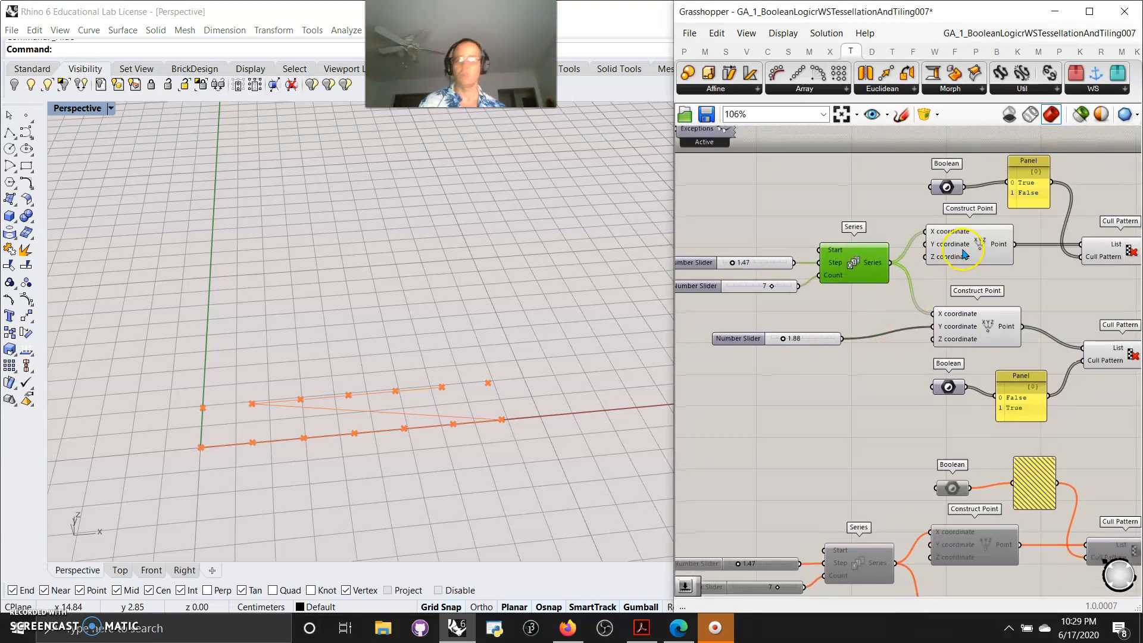
{"action": "left_click", "coordinate": [962, 249], "text": "shift"}
{"action": "left_click", "coordinate": [975, 333], "text": "shift"}
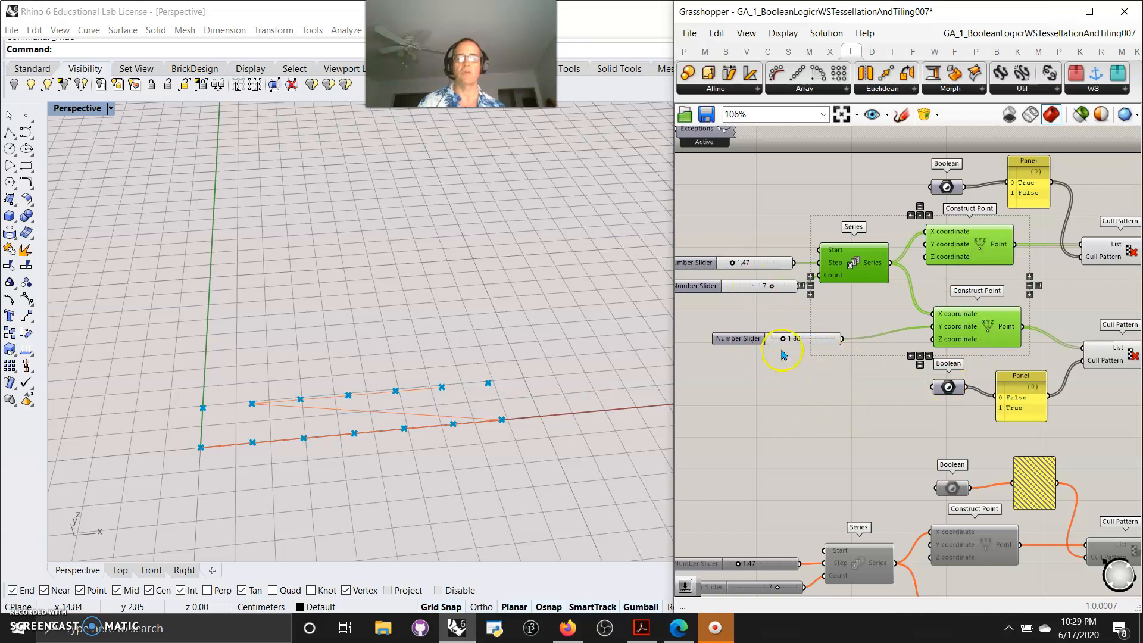
Select each Cull Pattern component and the PolyLine component to inspect their outputs in the viewport
{"action": "right_click_drag", "start_coordinate": [848, 407], "coordinate": [745, 433]}
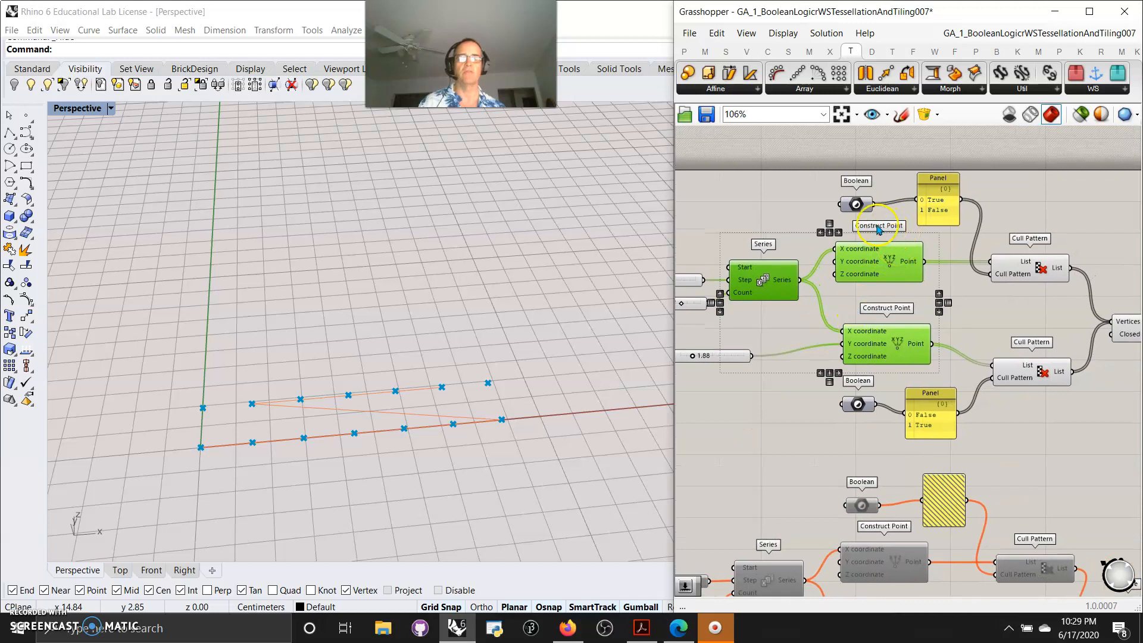
{"action": "mouse_move", "coordinate": [858, 208]}
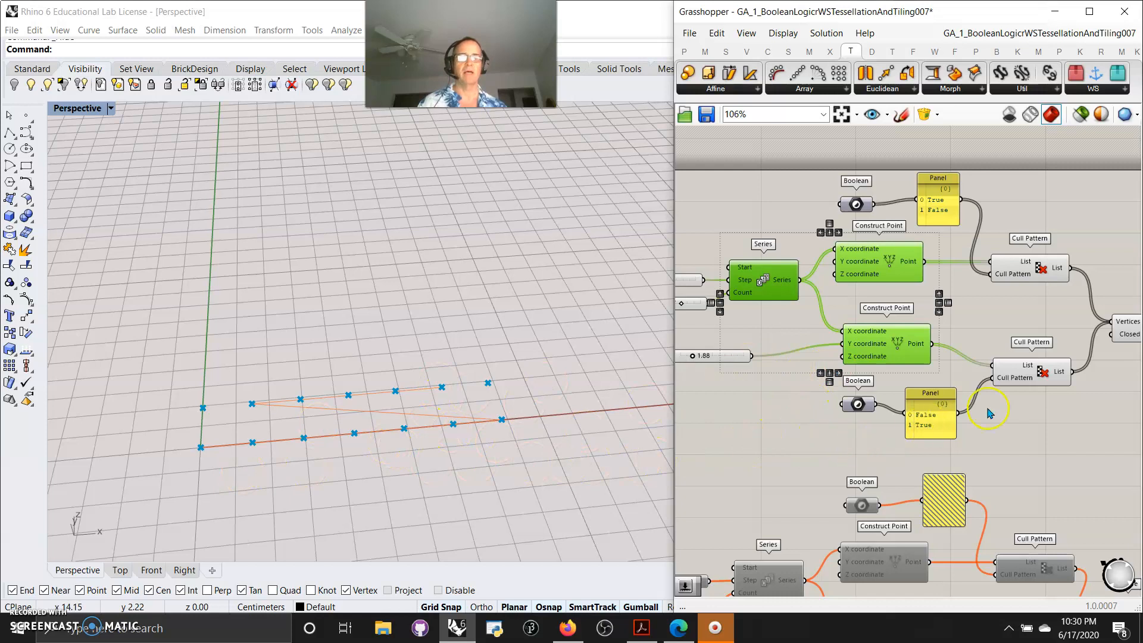
{"action": "right_click_drag", "start_coordinate": [1066, 439], "coordinate": [957, 413]}
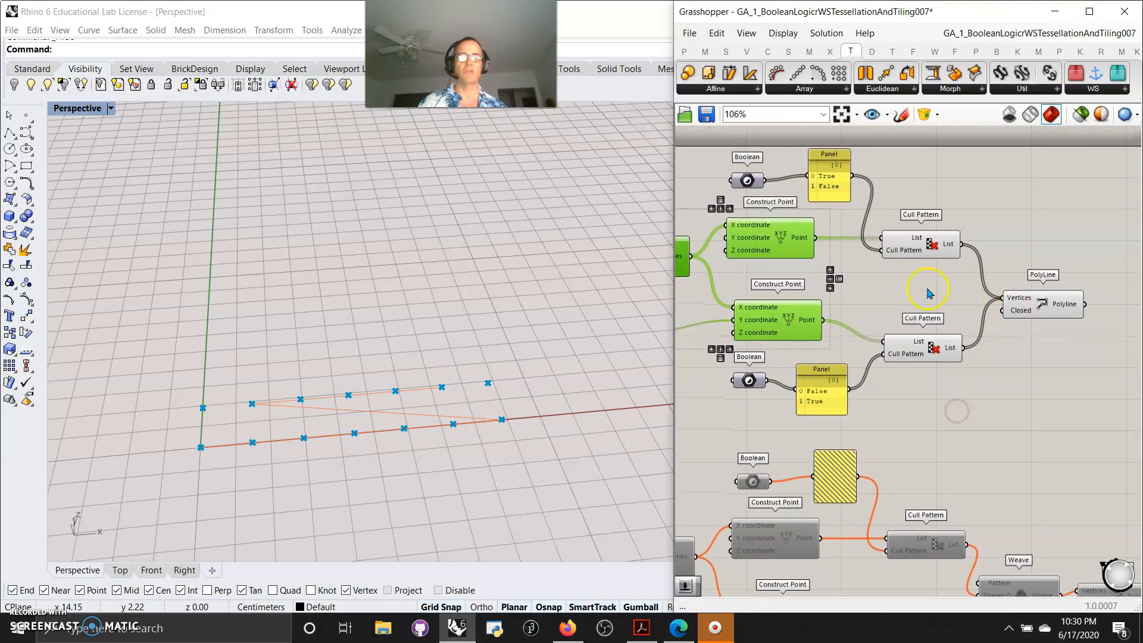
{"action": "left_click", "coordinate": [920, 251]}
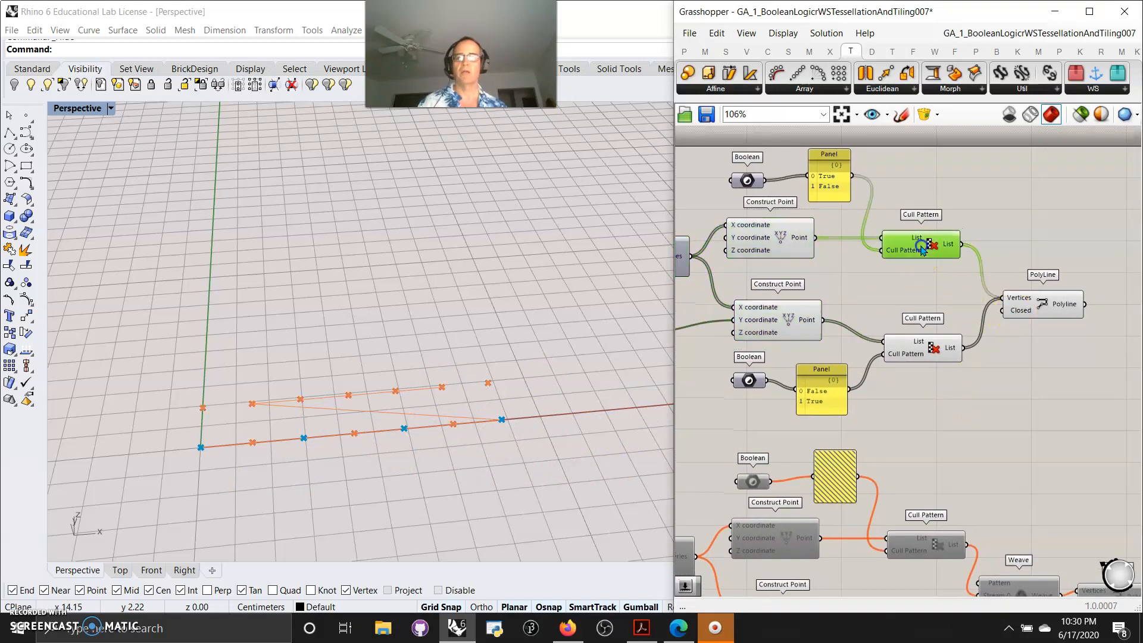
{"action": "left_click", "coordinate": [933, 351], "text": "shift"}
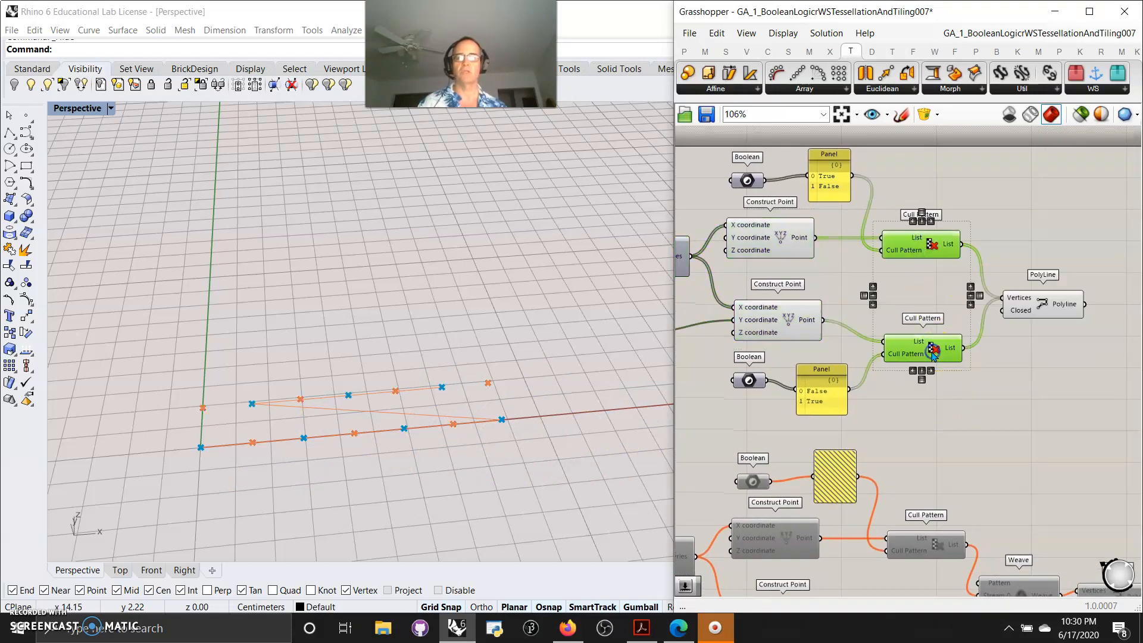
{"action": "left_click", "coordinate": [1039, 306], "text": "shift"}
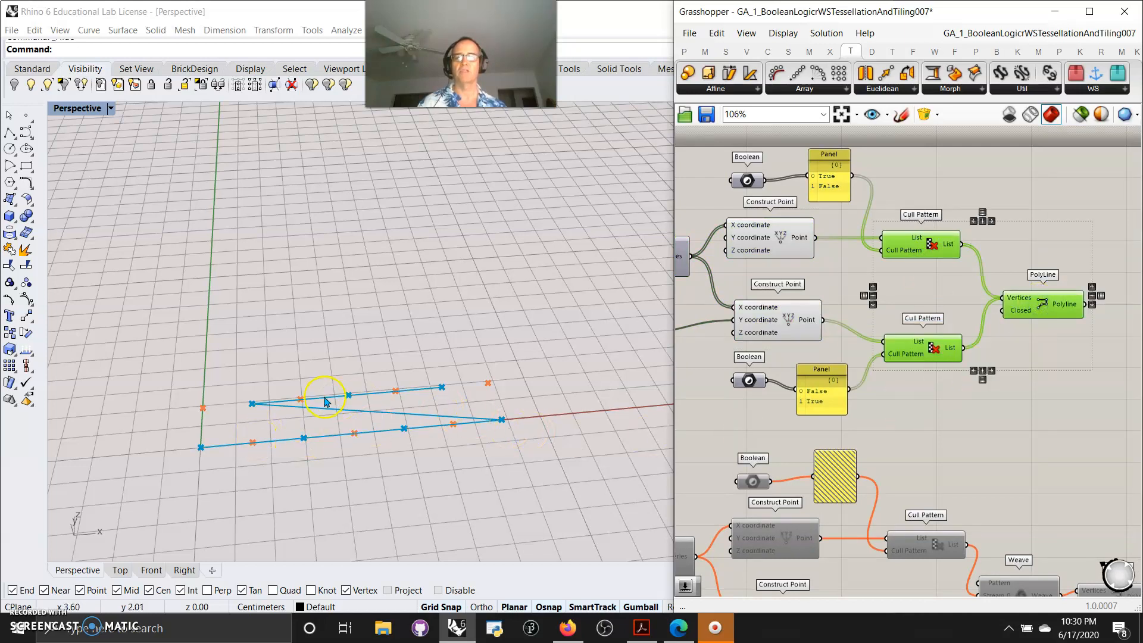
Disable the top point-and-polyline group again
{"action": "right_click_drag", "start_coordinate": [723, 419], "coordinate": [787, 358]}
{"action": "scroll", "coordinate": [787, 357], "scroll_direction": "down", "scroll_amount": 6}
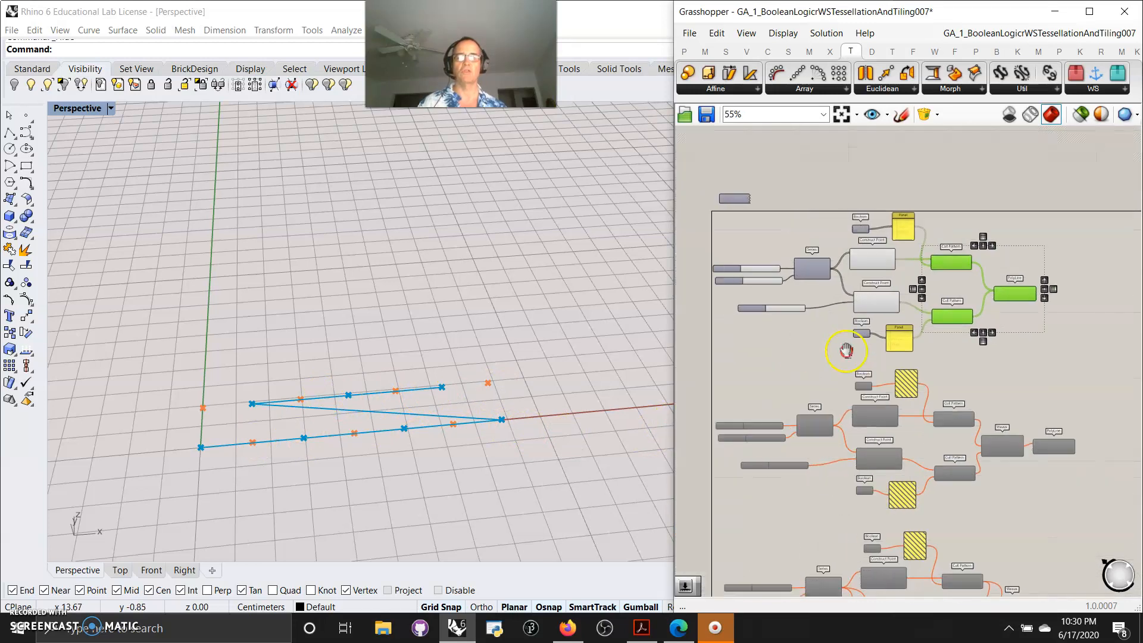
{"action": "left_click_drag", "start_coordinate": [1053, 357], "coordinate": [786, 256]}
{"action": "right_click", "coordinate": [734, 263]}
{"action": "left_click", "coordinate": [773, 317]}
Enable the second group of components, the one using Weave to build its polyline
{"action": "right_click_drag", "start_coordinate": [867, 442], "coordinate": [833, 310]}
{"action": "left_click_drag", "start_coordinate": [1017, 340], "coordinate": [731, 242]}
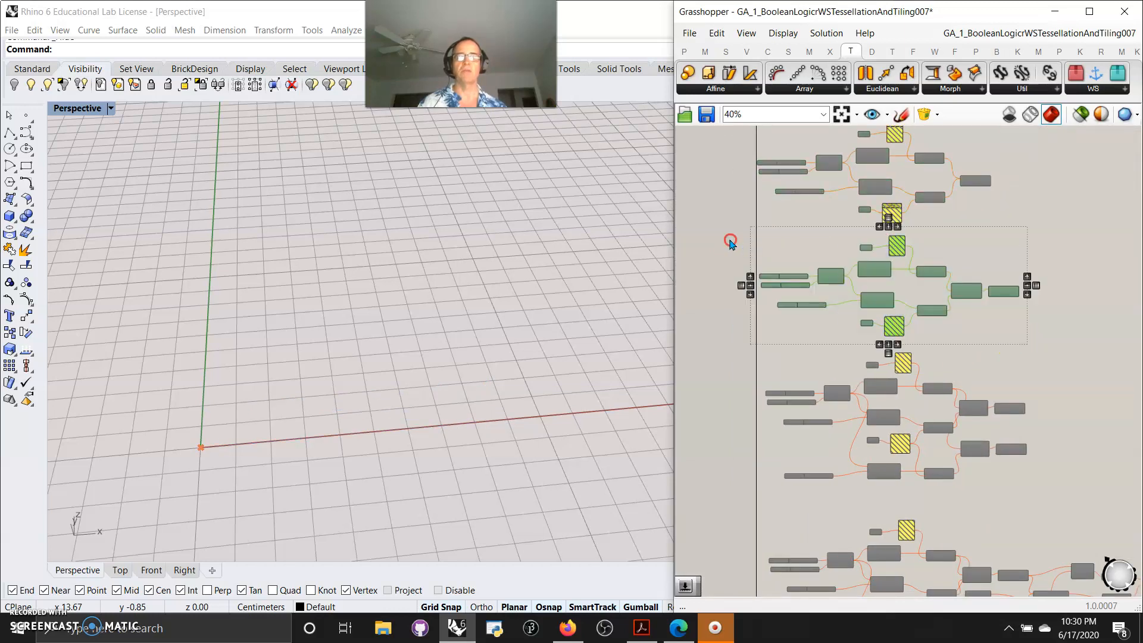
{"action": "right_click", "coordinate": [730, 241]}
{"action": "left_click", "coordinate": [753, 279]}
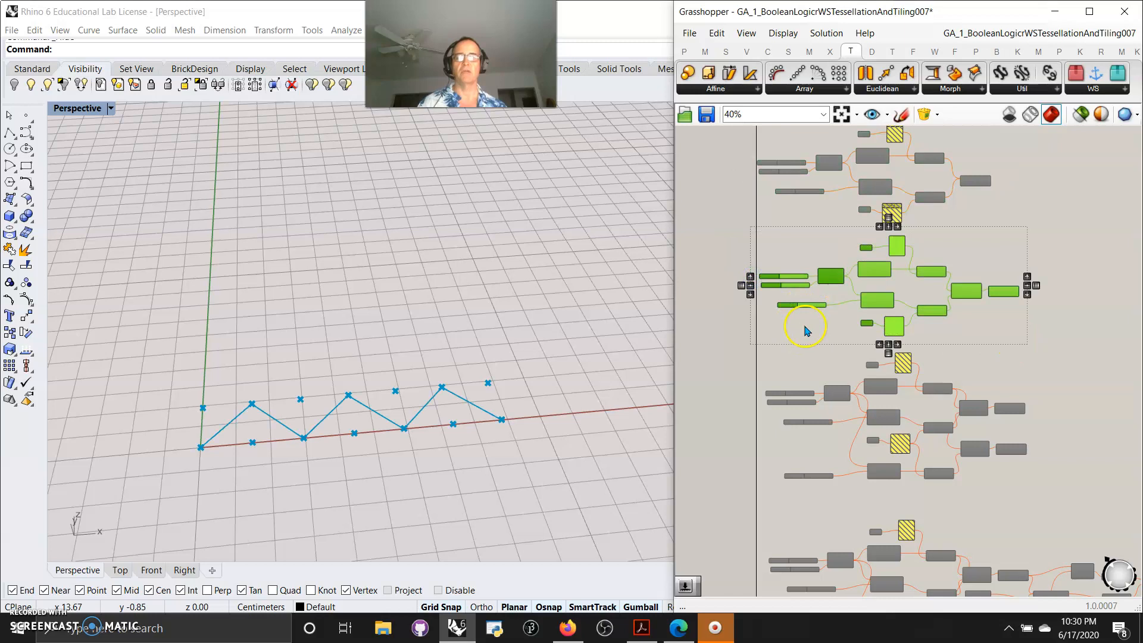
Select the second group's Series and Construct Point components to inspect their points in the viewport
{"action": "right_click_drag", "start_coordinate": [806, 329], "coordinate": [816, 337]}
{"action": "left_click", "coordinate": [825, 340]}
{"action": "scroll", "coordinate": [820, 305], "scroll_direction": "up", "scroll_amount": 6}
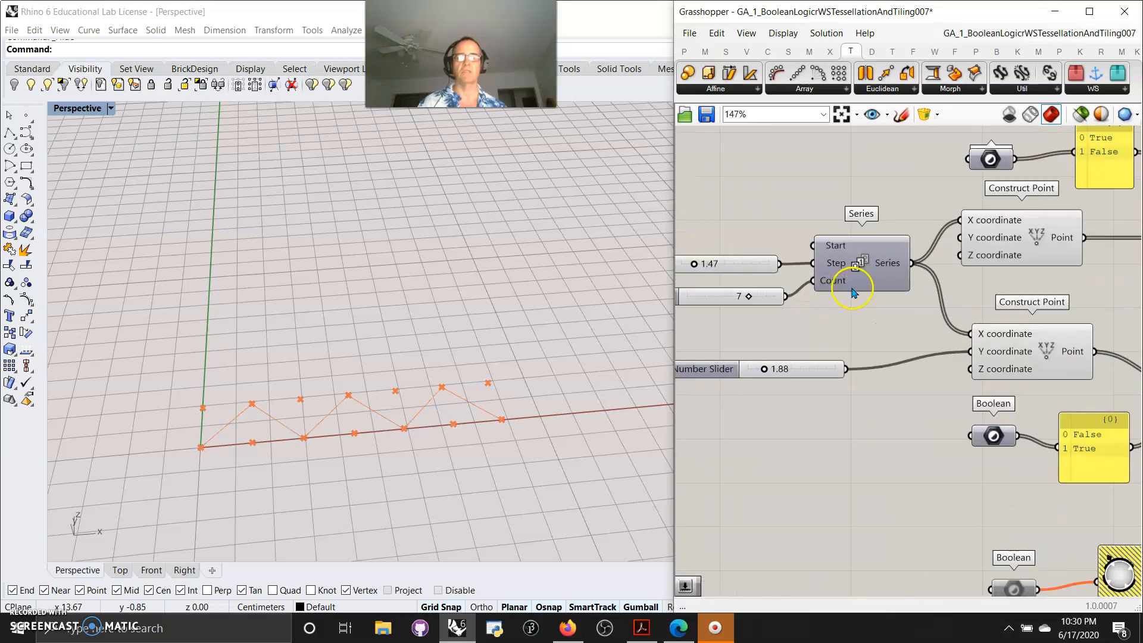
{"action": "right_click_drag", "start_coordinate": [856, 303], "coordinate": [903, 253]}
{"action": "left_click", "coordinate": [903, 252]}
{"action": "left_click", "coordinate": [918, 353], "text": "shift"}
{"action": "right_click_drag", "start_coordinate": [1045, 318], "coordinate": [915, 288]}
Select the two Cull Pattern components feeding Weave to inspect the points each keeps
{"action": "left_click", "coordinate": [915, 288], "text": "shift"}
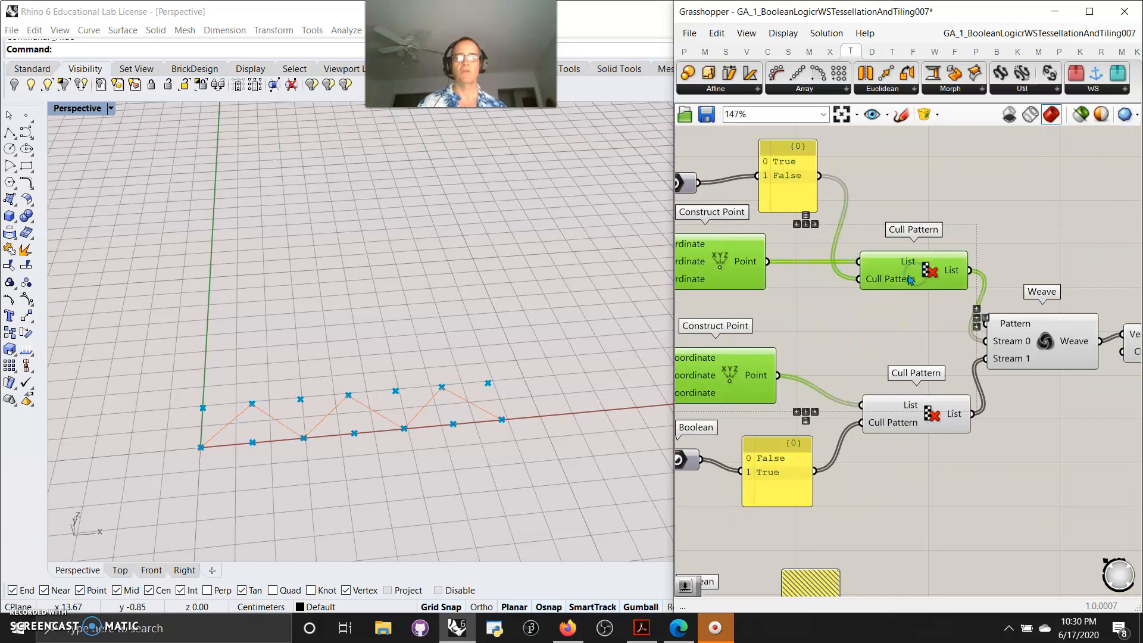
{"action": "left_click", "coordinate": [854, 345]}
{"action": "left_click", "coordinate": [915, 271]}
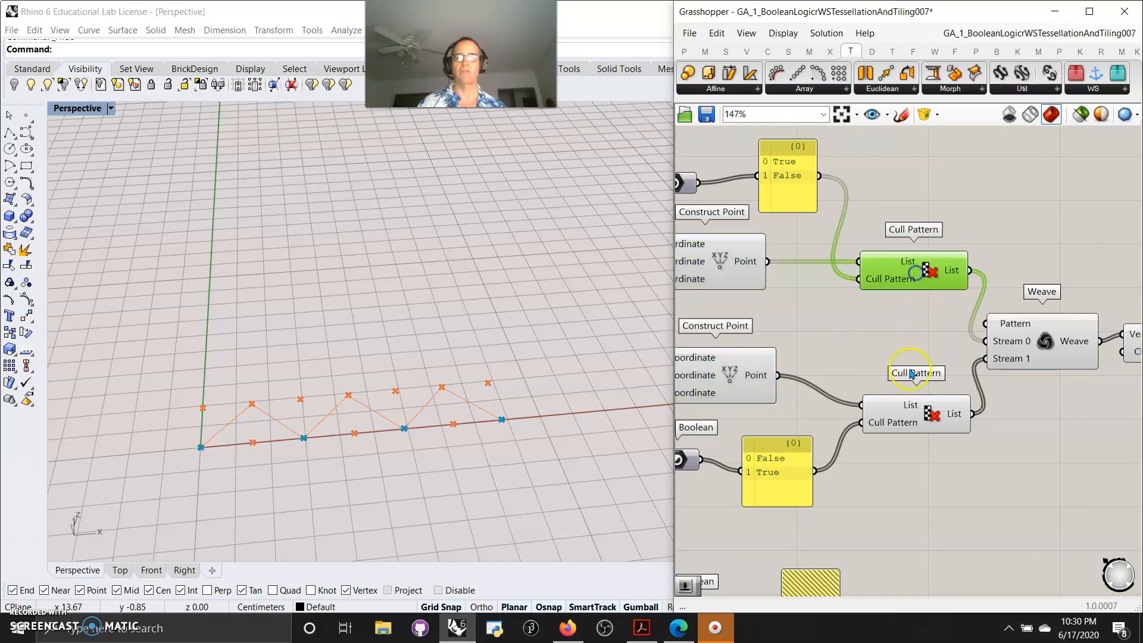
{"action": "left_click", "coordinate": [913, 413], "text": "shift"}
{"action": "right_click_drag", "start_coordinate": [869, 337], "coordinate": [823, 273]}
{"action": "scroll", "coordinate": [823, 272], "scroll_direction": "down", "scroll_amount": 5}
{"action": "right_click_drag", "start_coordinate": [864, 337], "coordinate": [870, 169]}
{"action": "right_click_drag", "start_coordinate": [899, 336], "coordinate": [957, 318]}
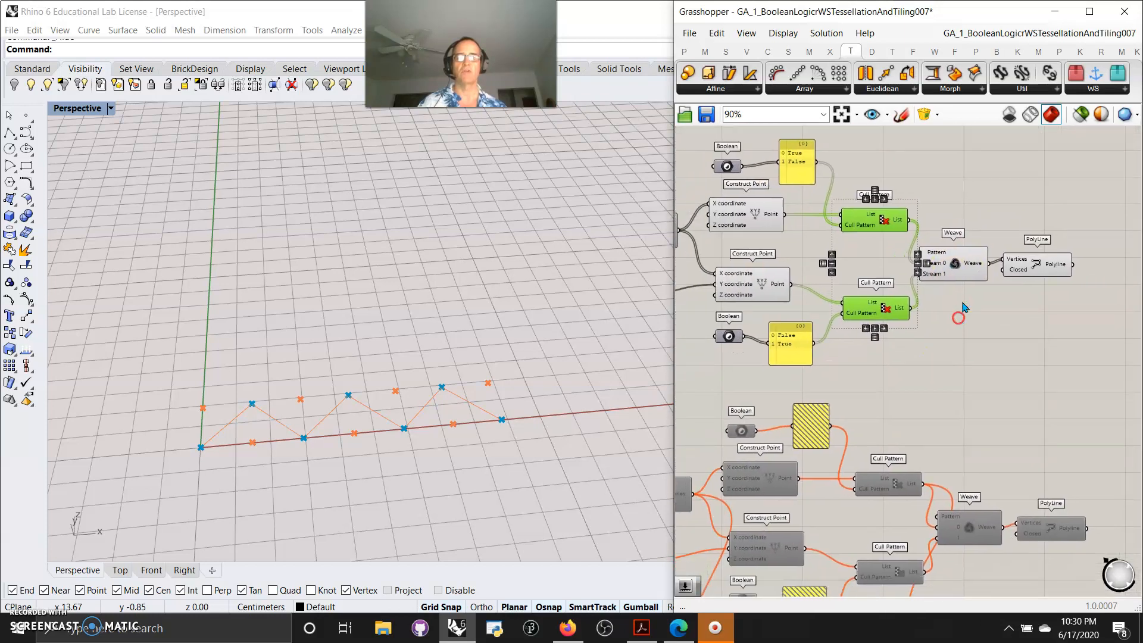
Open the first Boolean toggle's multiple-booleans list in the second group to review its True and False values
{"action": "left_click", "coordinate": [949, 269]}
{"action": "right_click_drag", "start_coordinate": [770, 251], "coordinate": [897, 324]}
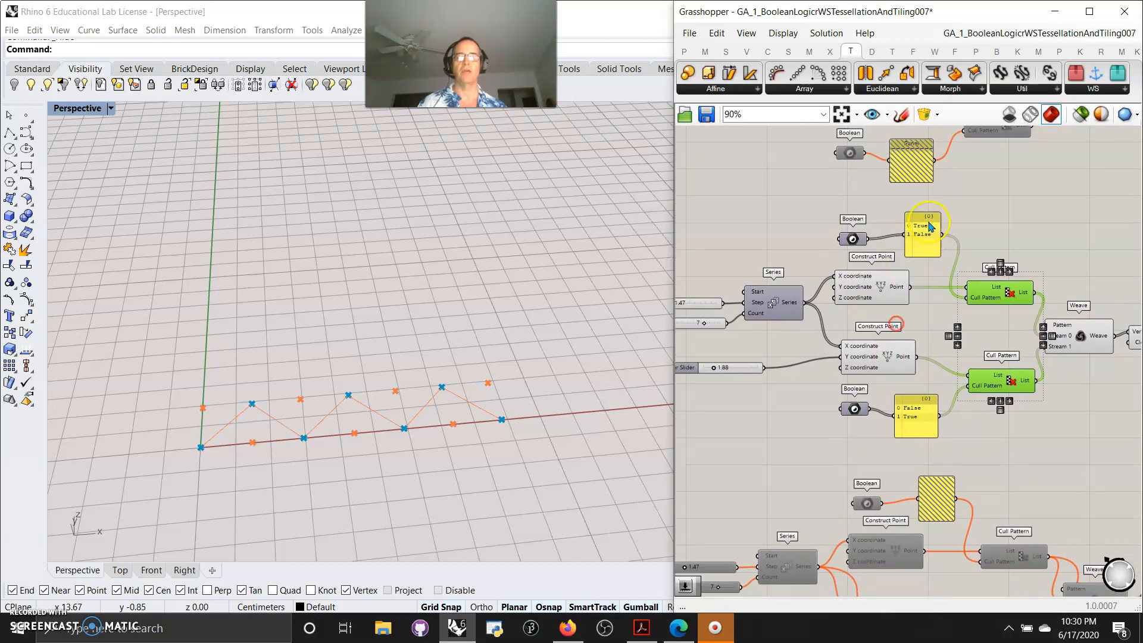
{"action": "left_click", "coordinate": [850, 241]}
{"action": "double_click", "coordinate": [848, 238]}
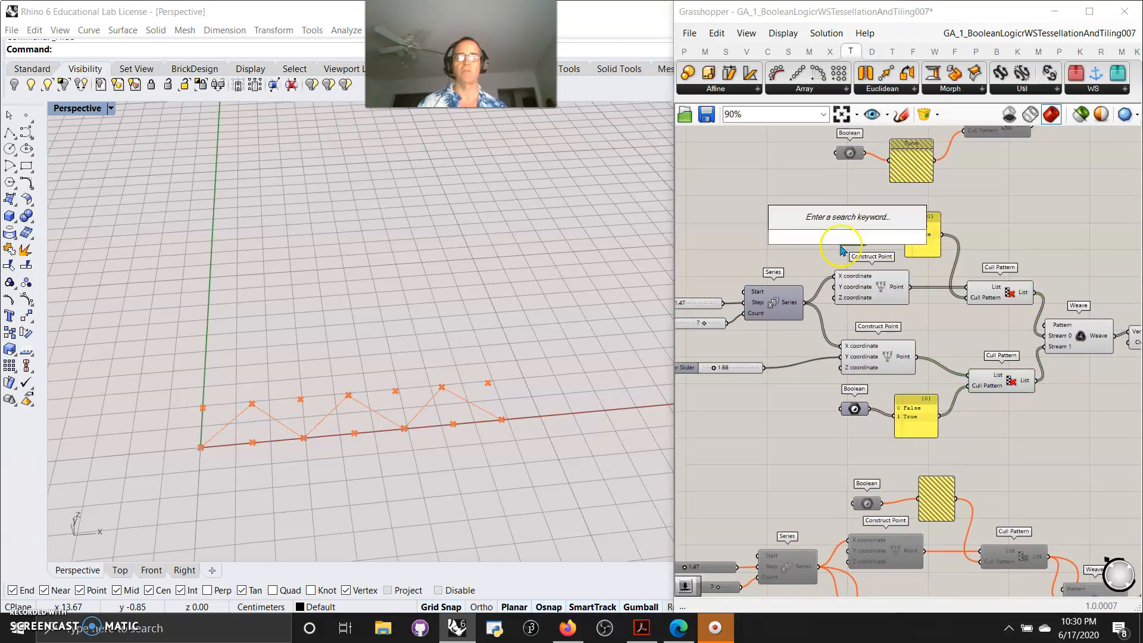
{"action": "key", "text": "Escape"}
{"action": "right_click", "coordinate": [849, 238]}
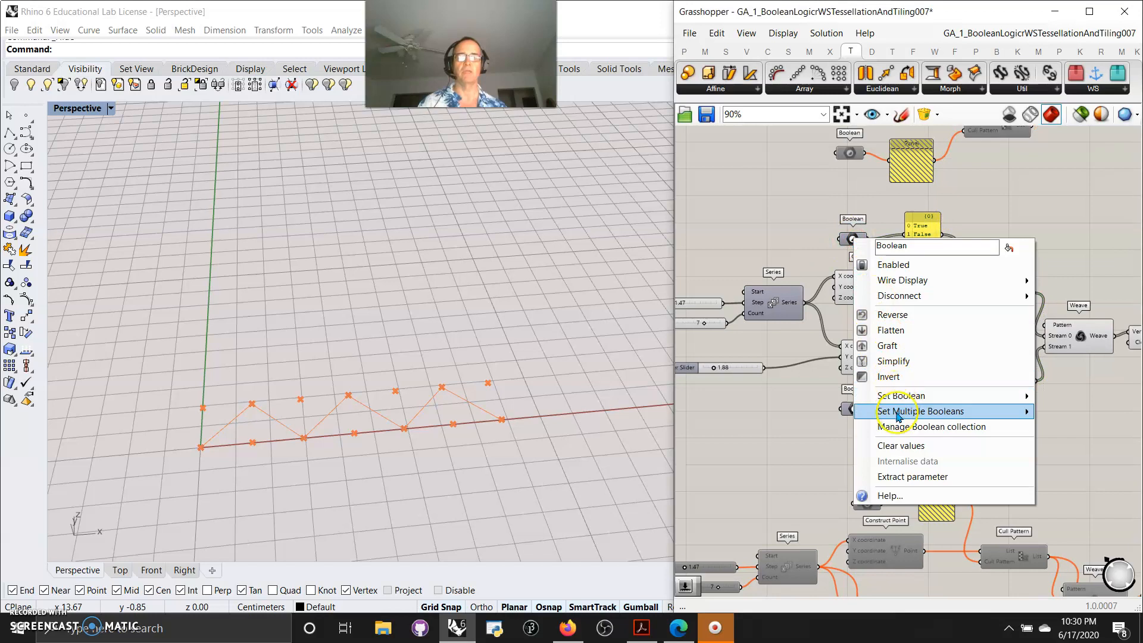
{"action": "mouse_move", "coordinate": [899, 415]}
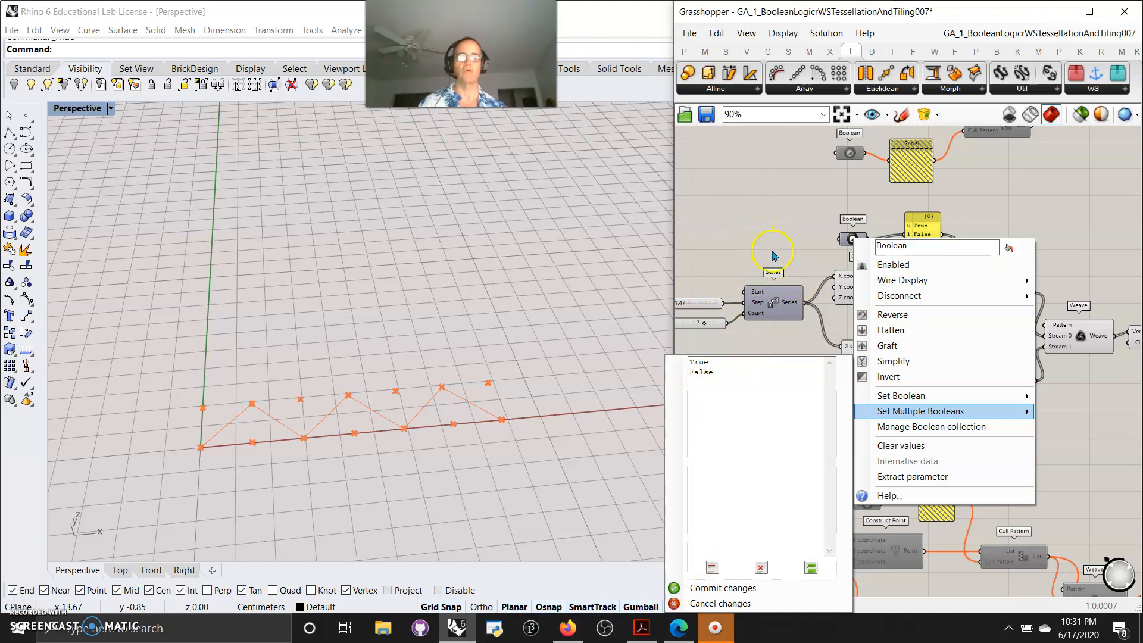
{"action": "left_click", "coordinate": [1074, 245]}
Select the second group's Polyline component to highlight its zigzag polyline in the viewport
{"action": "right_click_drag", "start_coordinate": [1075, 389], "coordinate": [883, 297]}
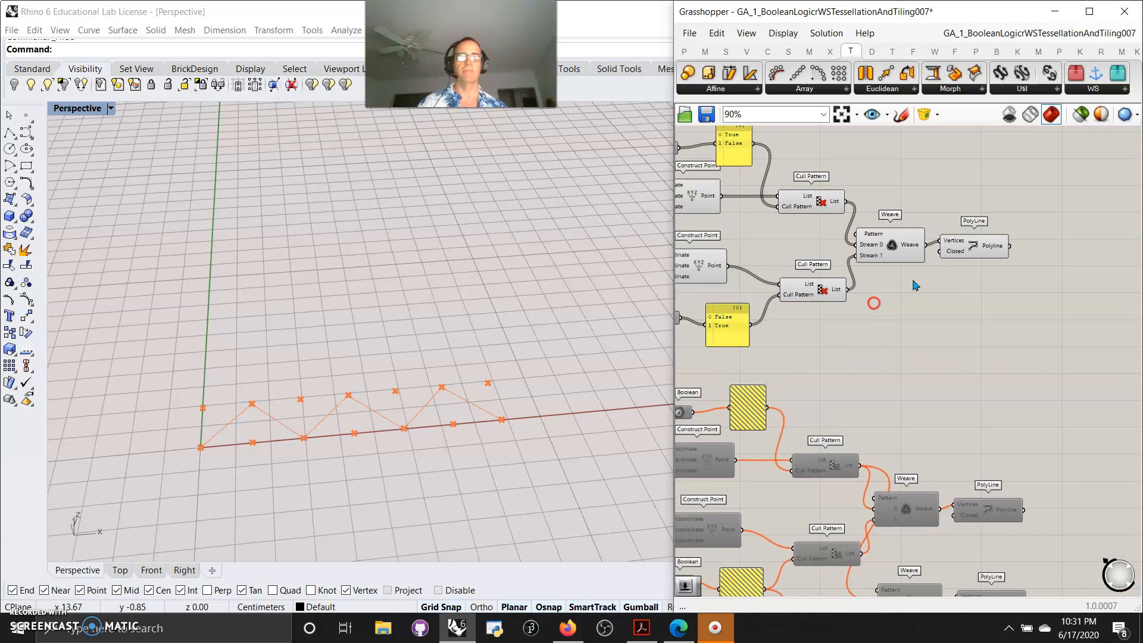
{"action": "left_click", "coordinate": [970, 245]}
{"action": "right_click_drag", "start_coordinate": [855, 375], "coordinate": [822, 472]}
{"action": "right_click_drag", "start_coordinate": [881, 257], "coordinate": [943, 249]}
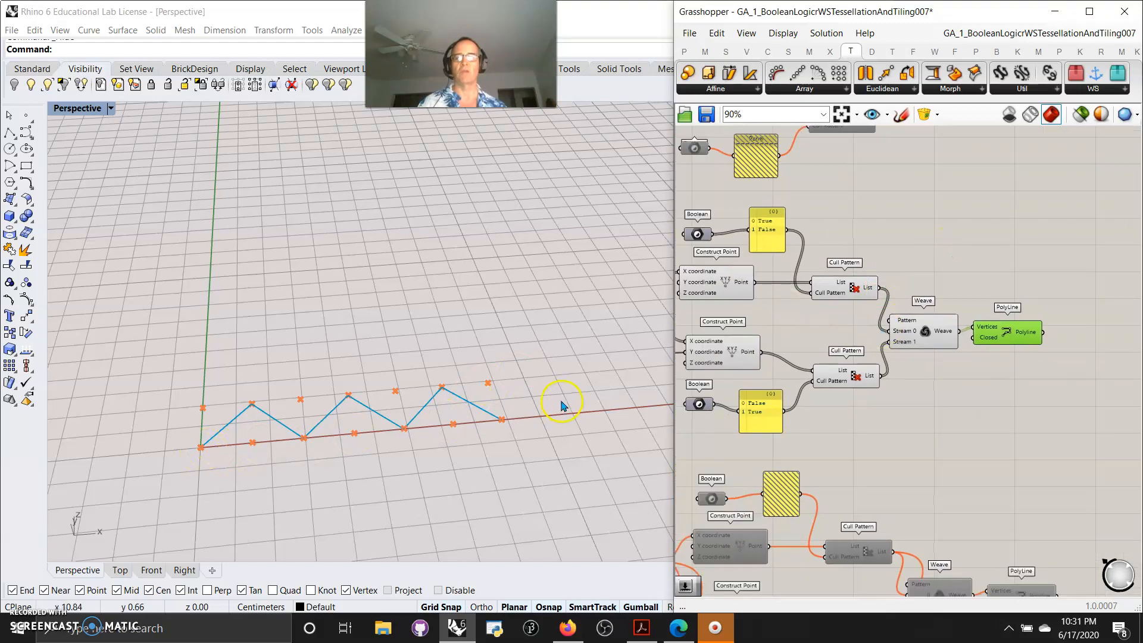
Enable the third component group, the one with three point rows and two Weave components
{"action": "scroll", "coordinate": [1000, 303], "scroll_direction": "down", "scroll_amount": 3}
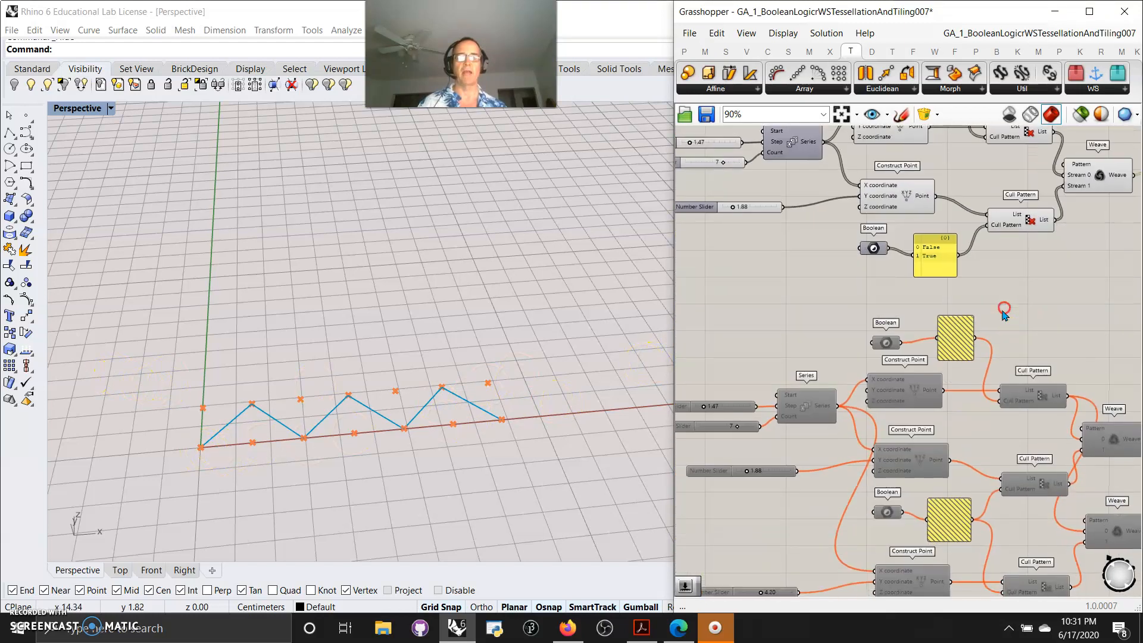
{"action": "right_click_drag", "start_coordinate": [1000, 307], "coordinate": [836, 299]}
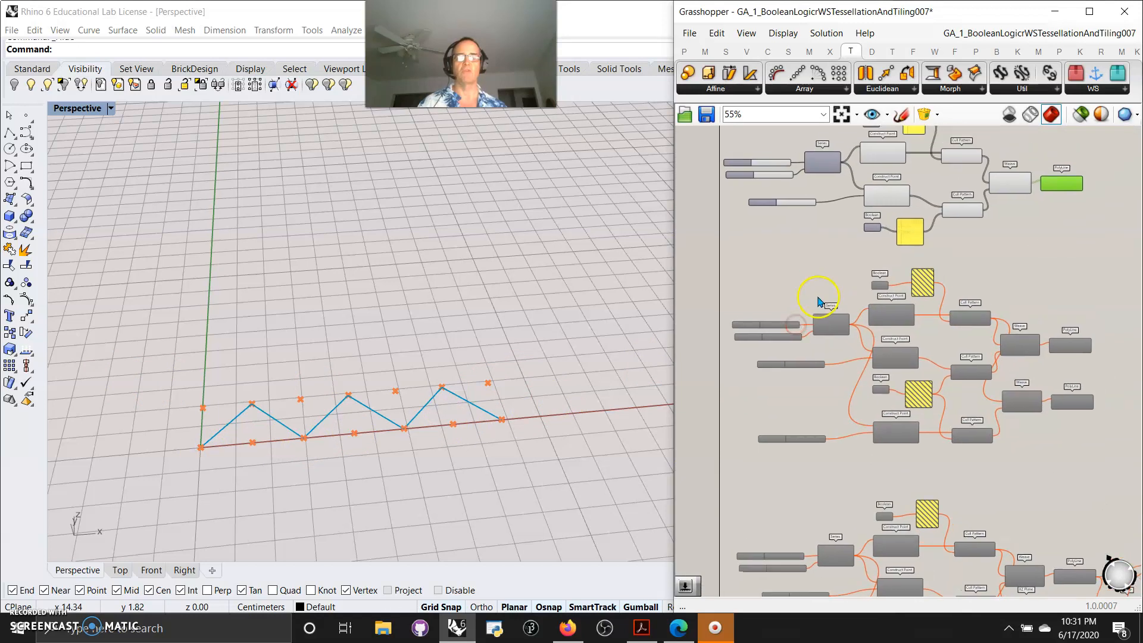
{"action": "scroll", "coordinate": [832, 291], "scroll_direction": "down", "scroll_amount": 2}
{"action": "right_click_drag", "start_coordinate": [990, 261], "coordinate": [980, 298]}
{"action": "left_click_drag", "start_coordinate": [980, 298], "coordinate": [738, 221]}
{"action": "right_click", "coordinate": [738, 222]}
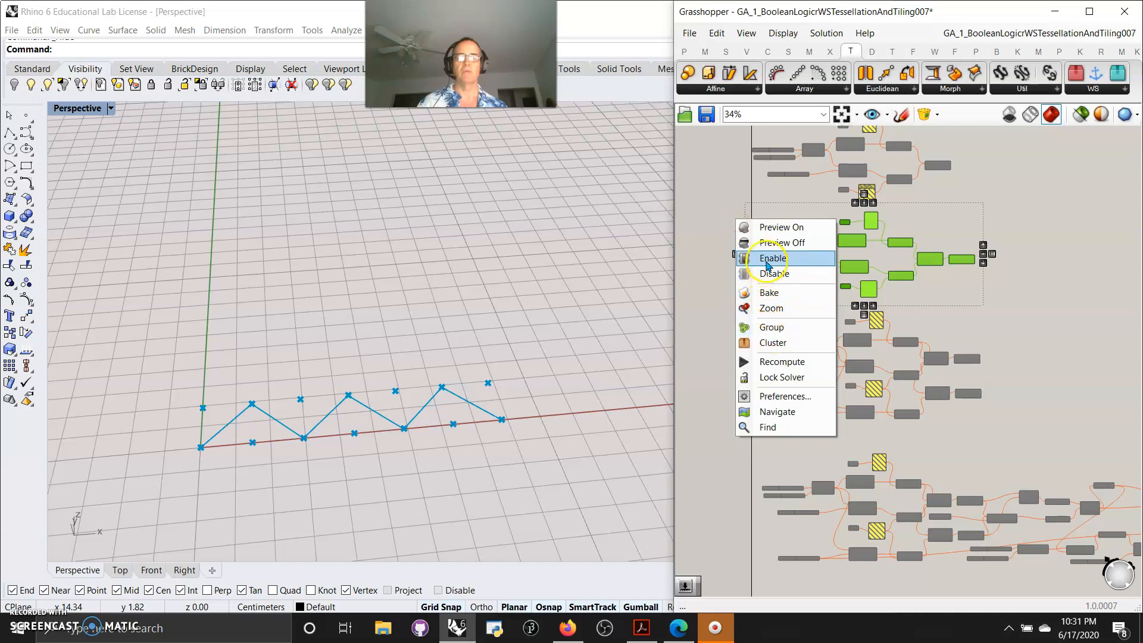
{"action": "left_click", "coordinate": [774, 274]}
{"action": "left_click_drag", "start_coordinate": [851, 384], "coordinate": [729, 305]}
{"action": "right_click", "coordinate": [722, 366]}
{"action": "left_click", "coordinate": [751, 405]}
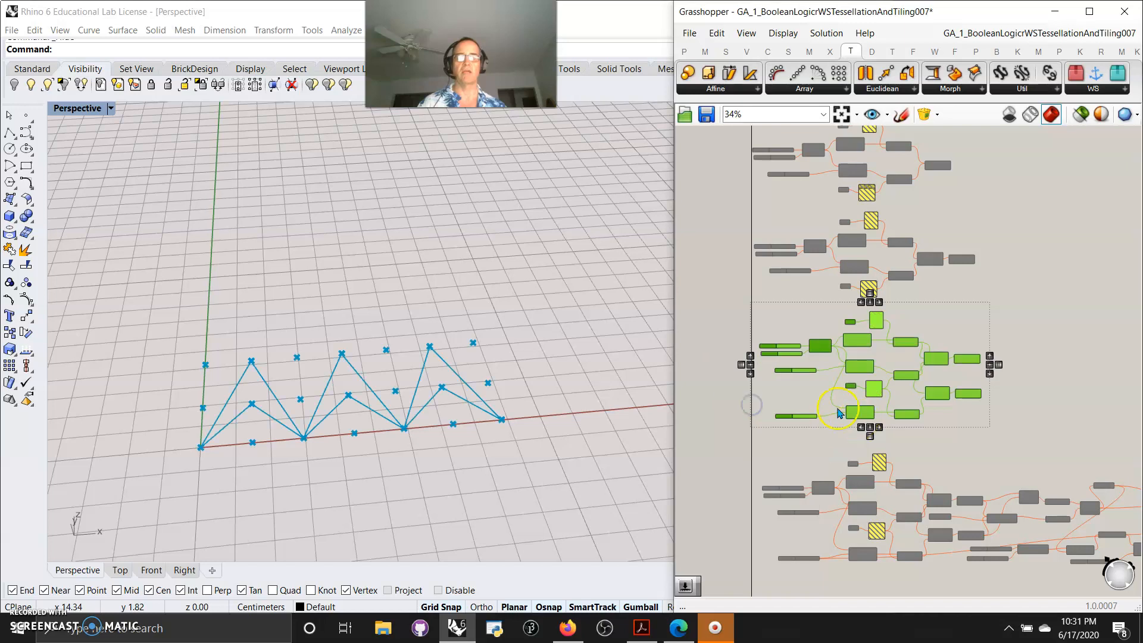
Set the third group's bottom Number Slider to 4.58
{"action": "right_click_drag", "start_coordinate": [812, 406], "coordinate": [846, 411]}
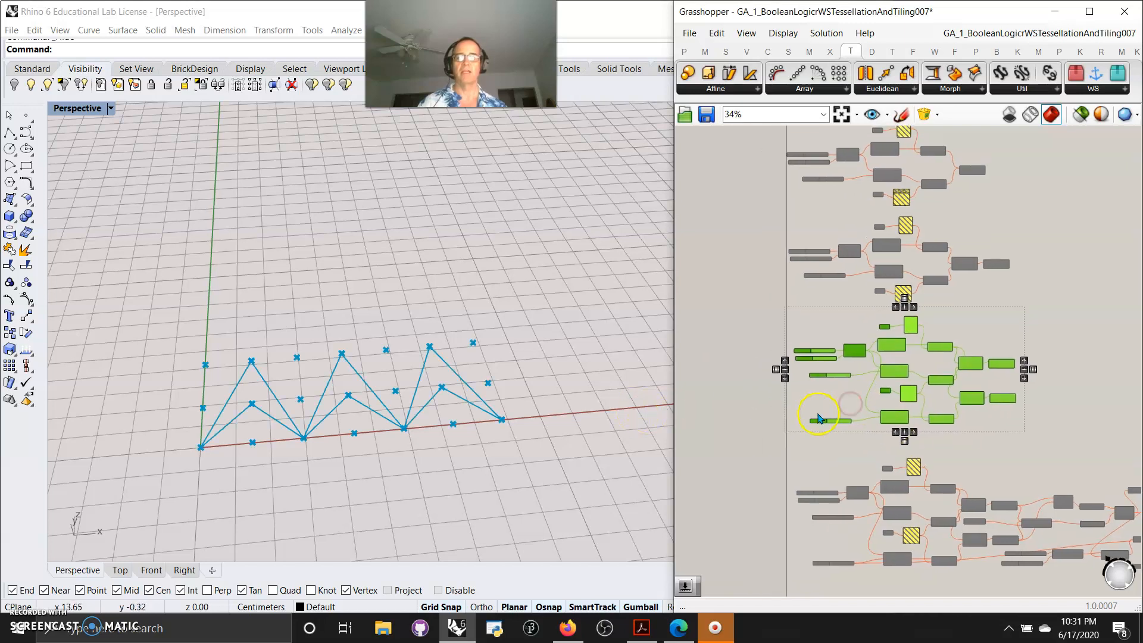
{"action": "scroll", "coordinate": [845, 405], "scroll_direction": "up", "scroll_amount": 5}
{"action": "right_click_drag", "start_coordinate": [841, 349], "coordinate": [824, 414]}
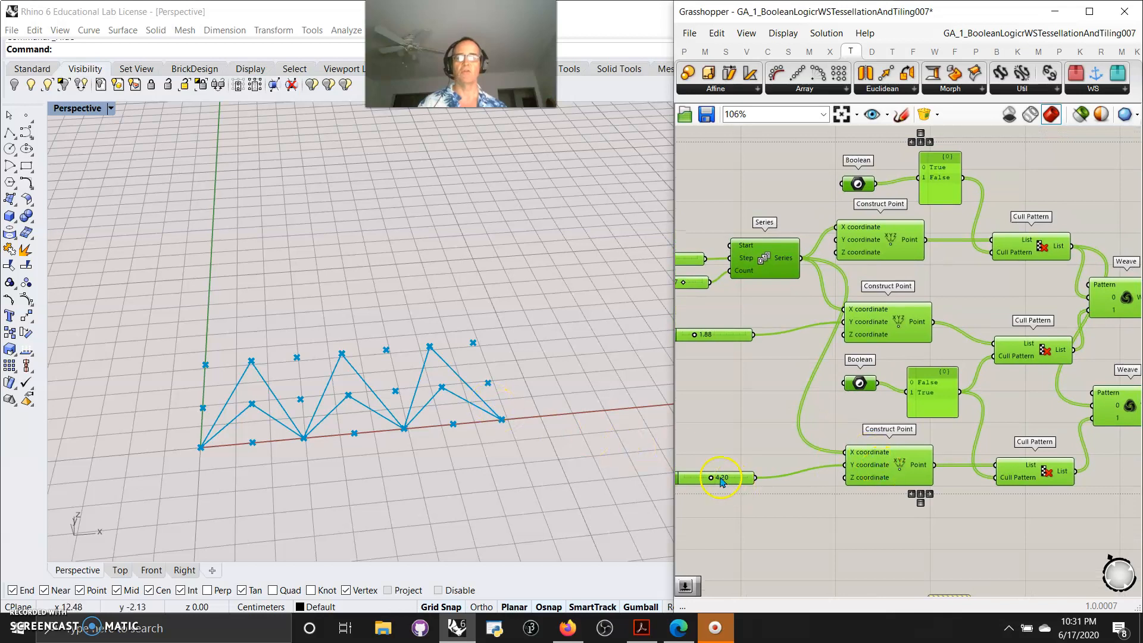
{"action": "right_click_drag", "start_coordinate": [720, 520], "coordinate": [783, 494]}
{"action": "left_click_drag", "start_coordinate": [777, 471], "coordinate": [781, 473]}
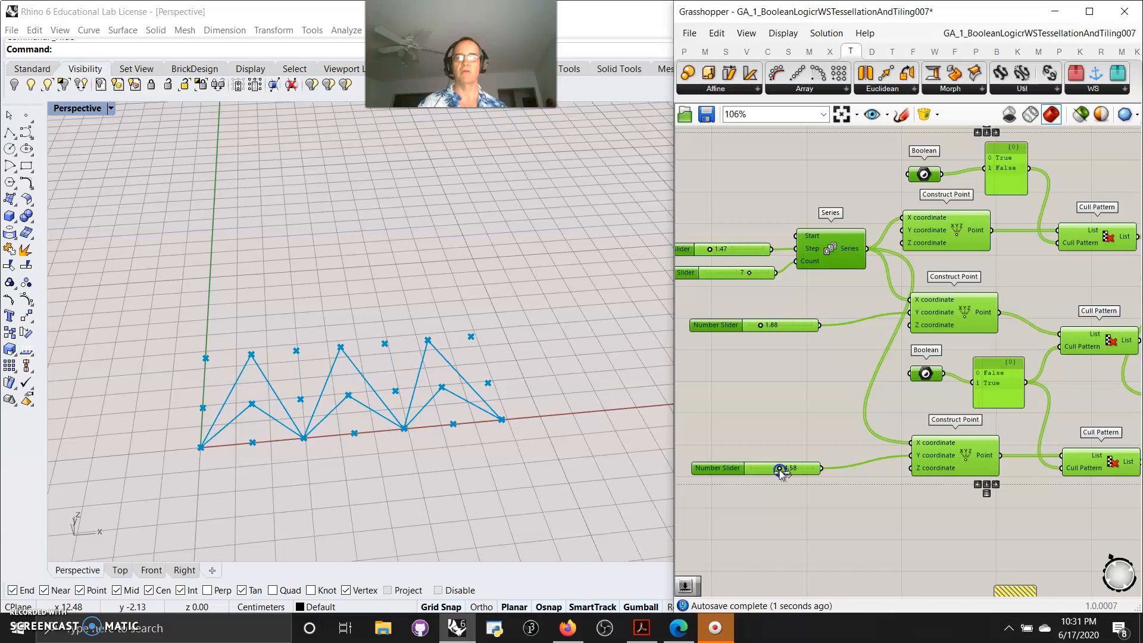
{"action": "left_click_drag", "start_coordinate": [761, 329], "coordinate": [759, 328]}
{"action": "right_click_drag", "start_coordinate": [837, 410], "coordinate": [740, 403]}
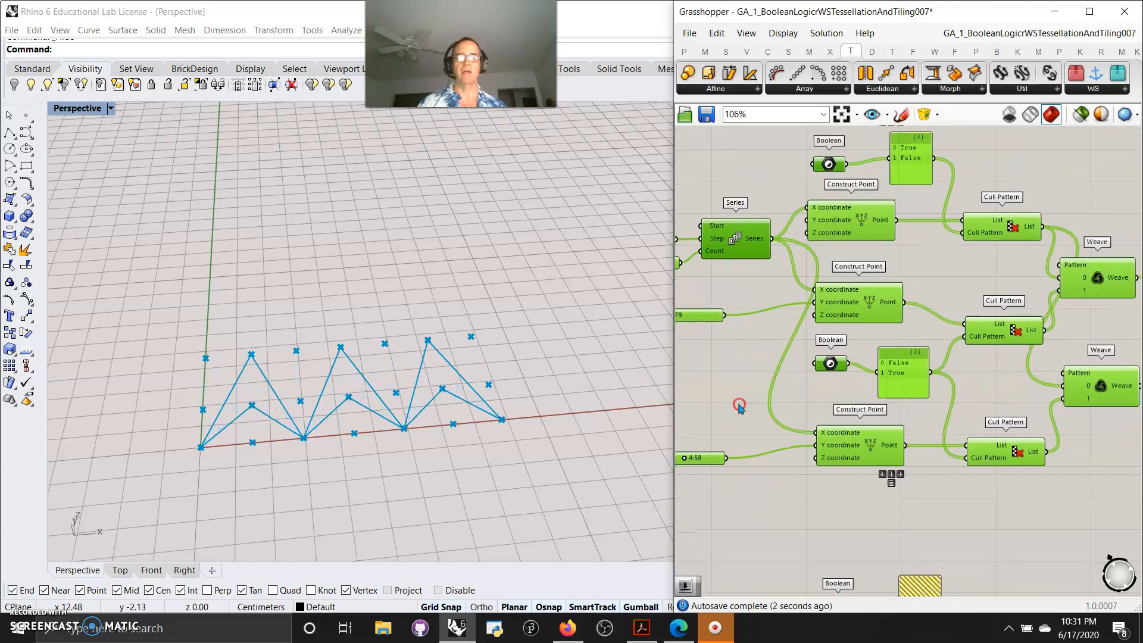
Select the third group's two Weave and two Polyline components to inspect both zigzag polylines
{"action": "scroll", "coordinate": [800, 399], "scroll_direction": "down", "scroll_amount": 3}
{"action": "right_click_drag", "start_coordinate": [1016, 469], "coordinate": [902, 474]}
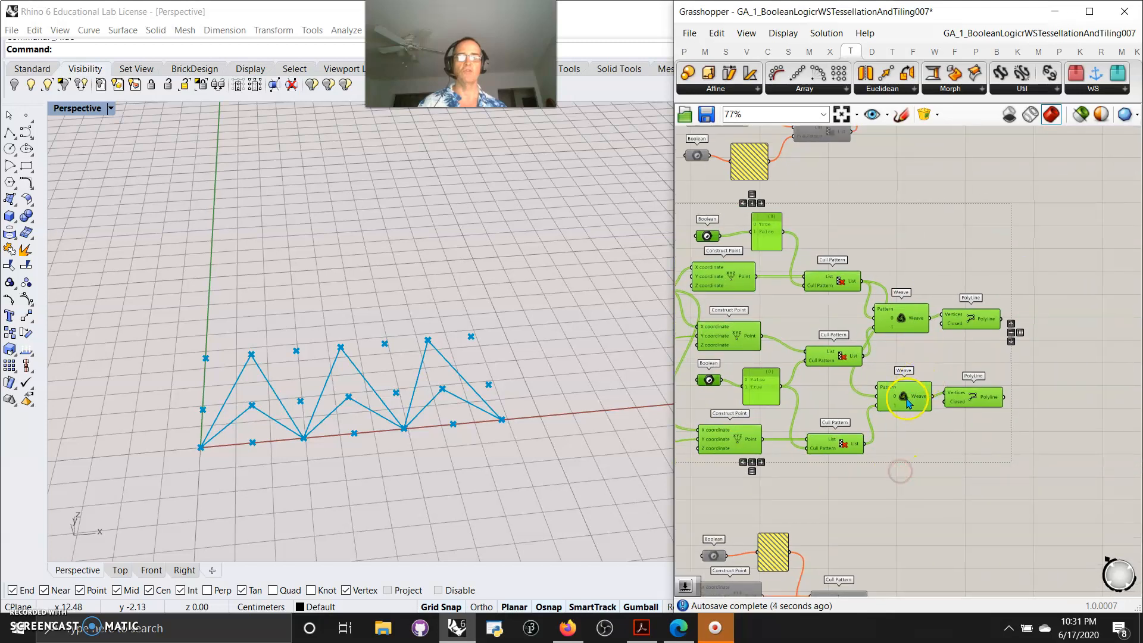
{"action": "left_click", "coordinate": [913, 472]}
{"action": "left_click", "coordinate": [903, 398]}
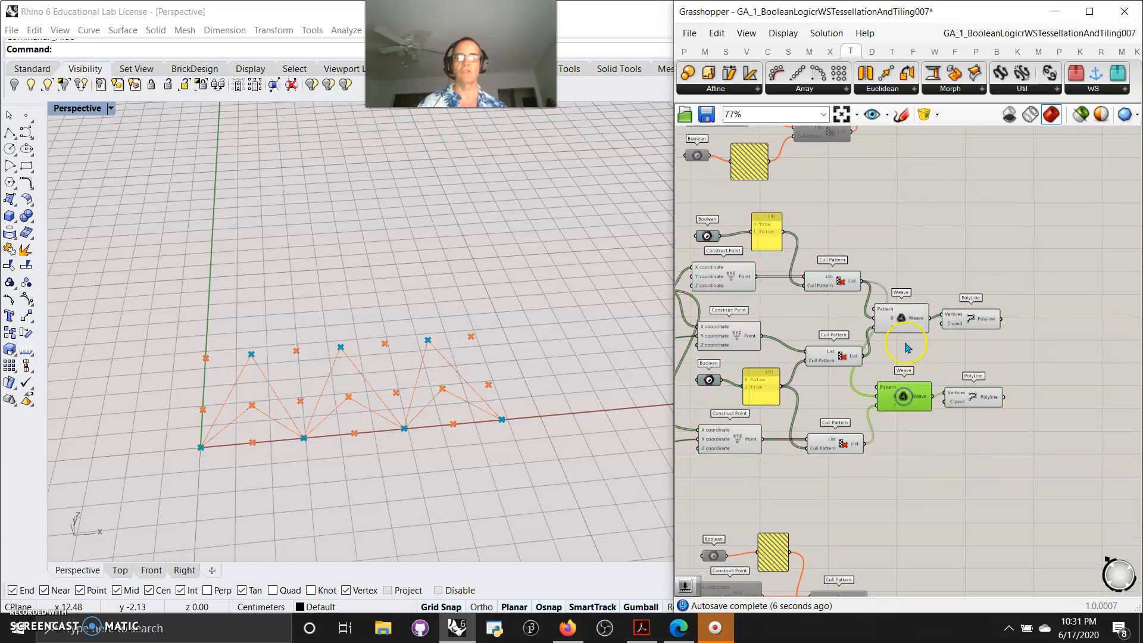
{"action": "left_click", "coordinate": [902, 317], "text": "shift"}
{"action": "left_click", "coordinate": [968, 404], "text": "shift"}
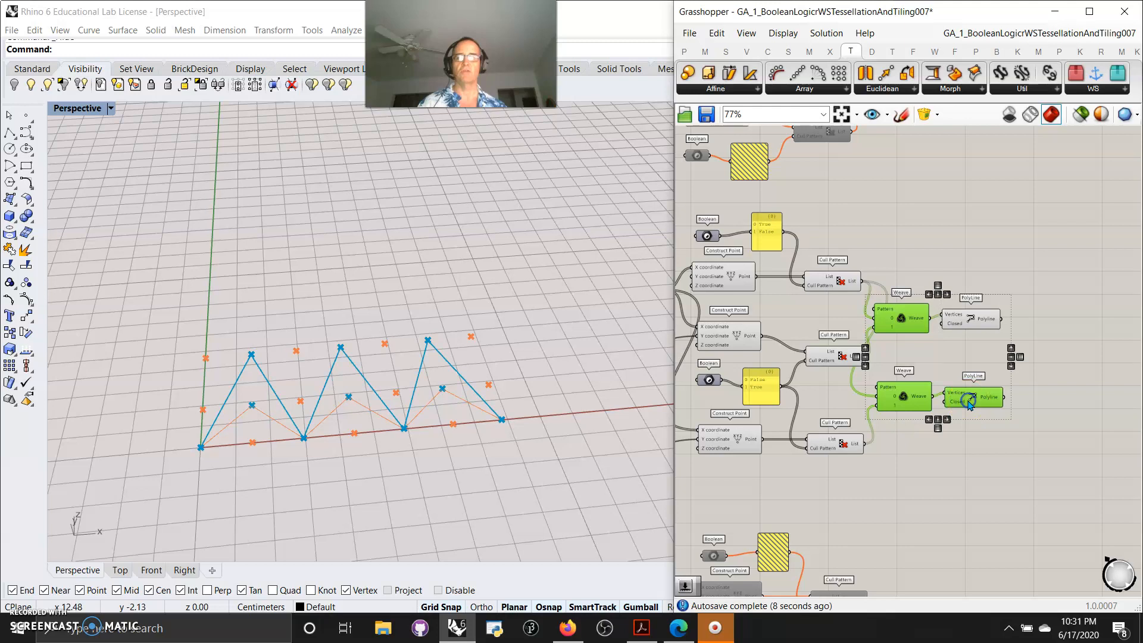
{"action": "left_click", "coordinate": [967, 324], "text": "shift"}
{"action": "right_click_drag", "start_coordinate": [954, 481], "coordinate": [908, 474]}
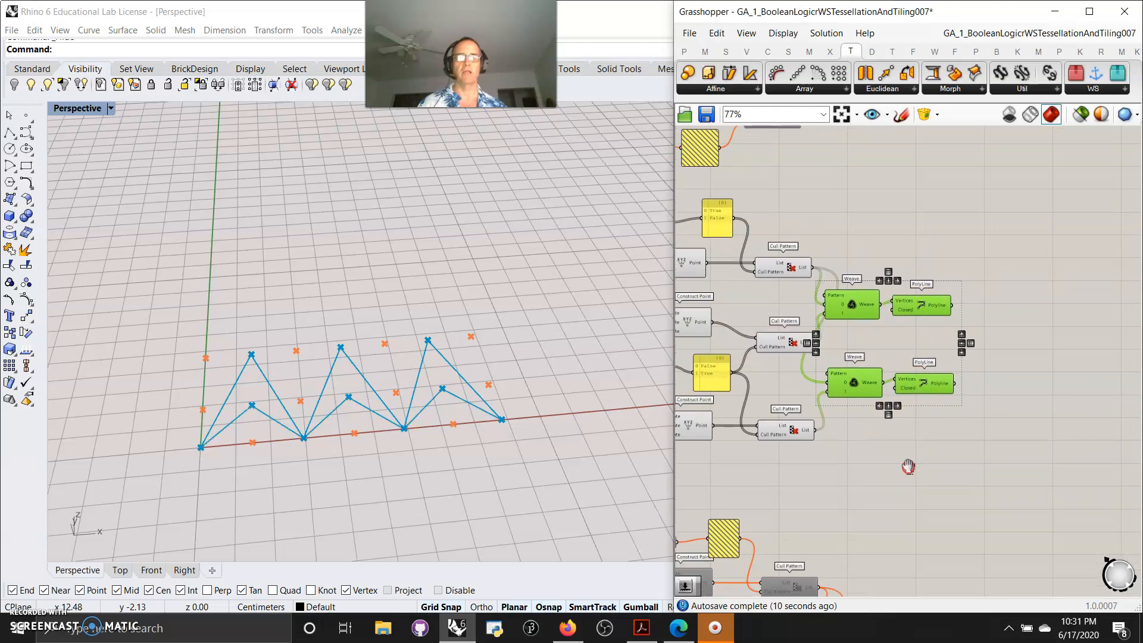
Disable the third component group again
{"action": "right_click_drag", "start_coordinate": [906, 409], "coordinate": [1026, 341]}
{"action": "right_click_drag", "start_coordinate": [957, 388], "coordinate": [982, 501]}
{"action": "scroll", "coordinate": [982, 501], "scroll_direction": "down", "scroll_amount": 3}
{"action": "left_click", "coordinate": [1064, 459]}
{"action": "left_click_drag", "start_coordinate": [1065, 458], "coordinate": [746, 310]}
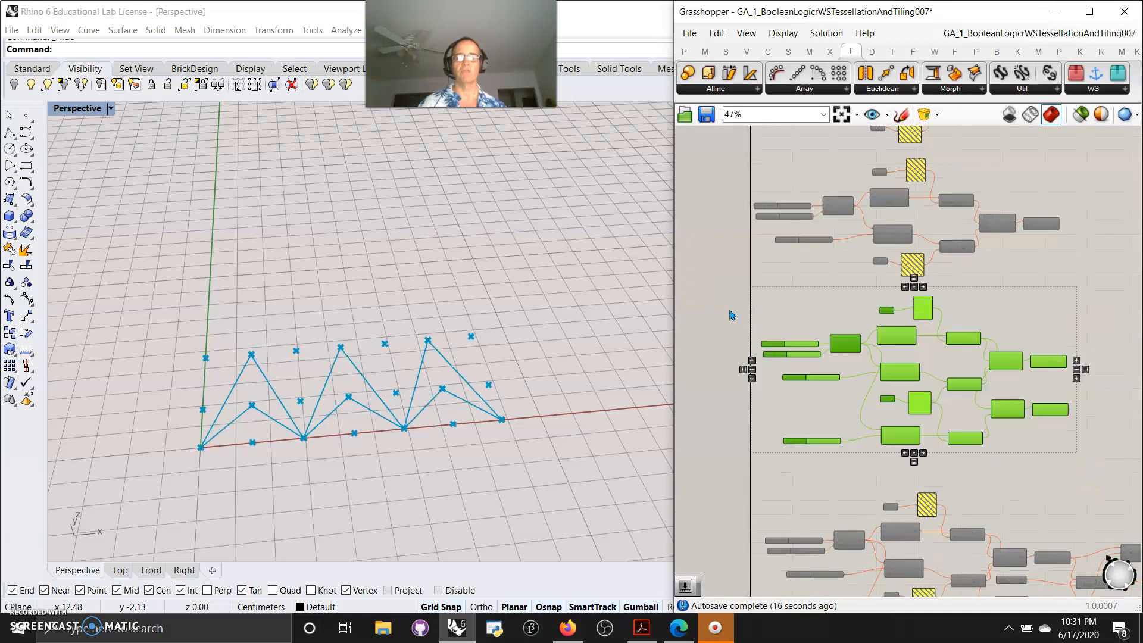
{"action": "right_click", "coordinate": [730, 310]}
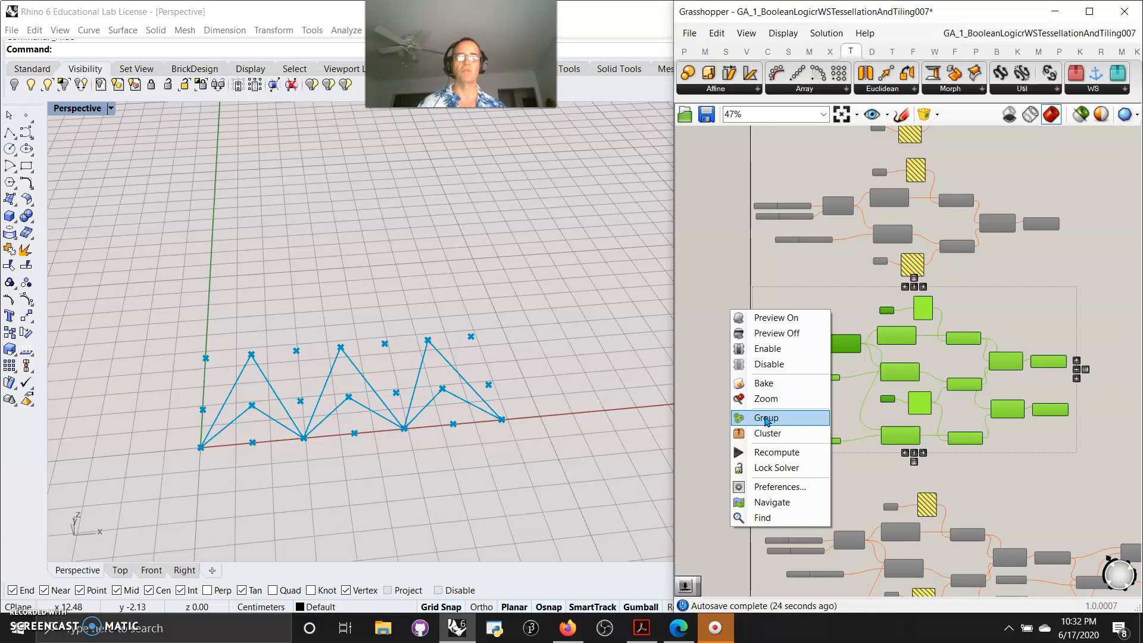
{"action": "left_click", "coordinate": [768, 364]}
Enable the large final component group containing the tiling definition
{"action": "scroll", "coordinate": [825, 277], "scroll_direction": "down", "scroll_amount": 2}
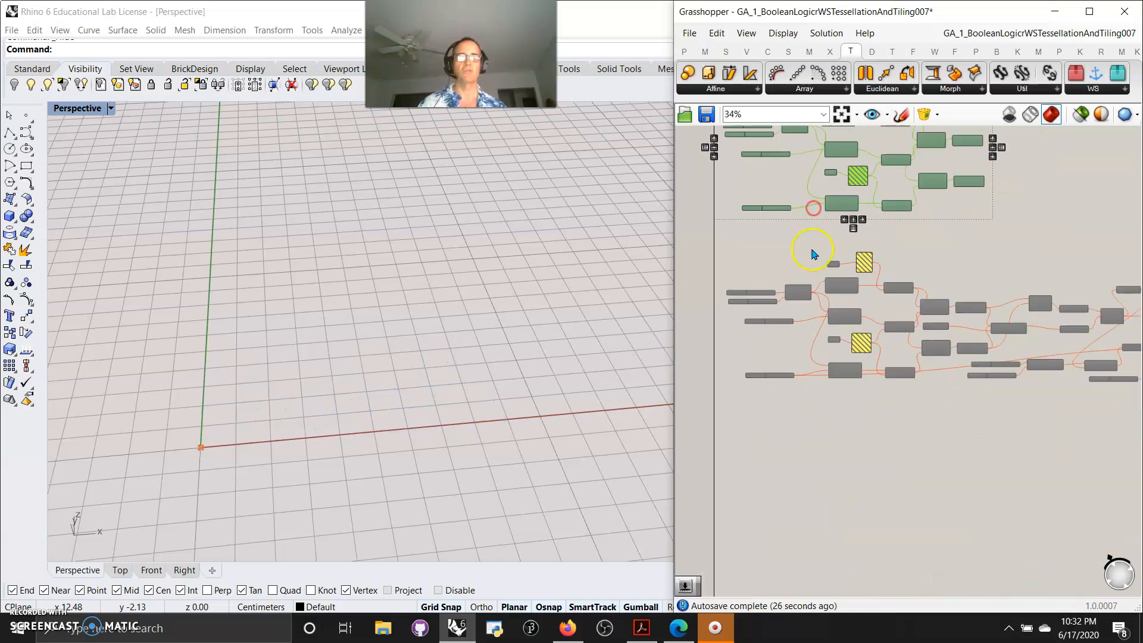
{"action": "scroll", "coordinate": [813, 254], "scroll_direction": "down", "scroll_amount": 3}
{"action": "left_click_drag", "start_coordinate": [1046, 327], "coordinate": [740, 250]}
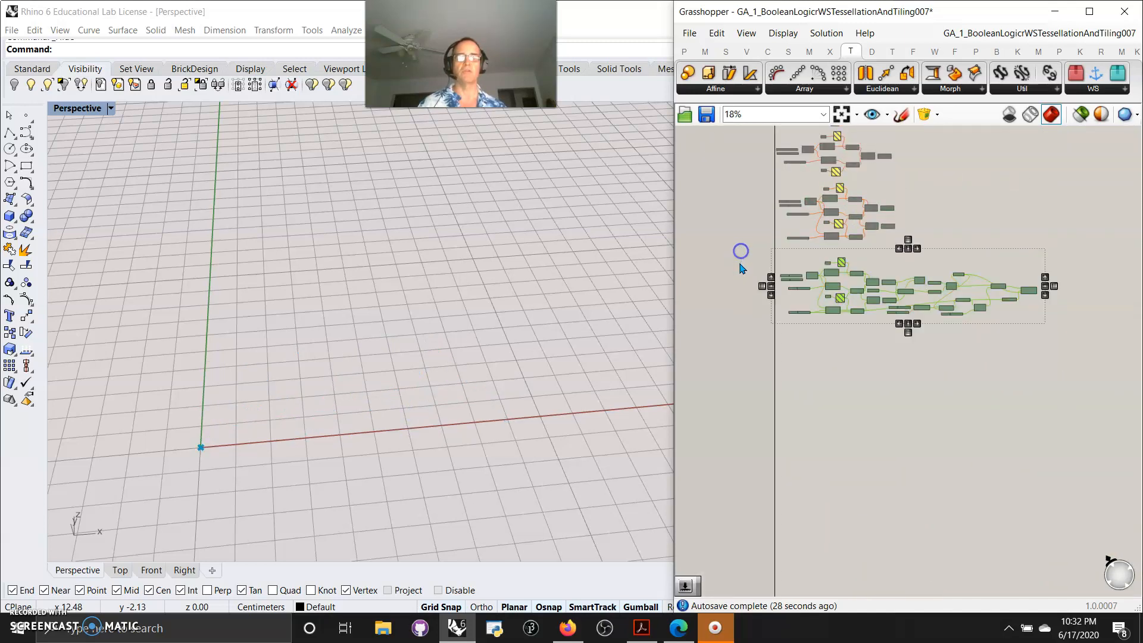
{"action": "right_click", "coordinate": [721, 290]}
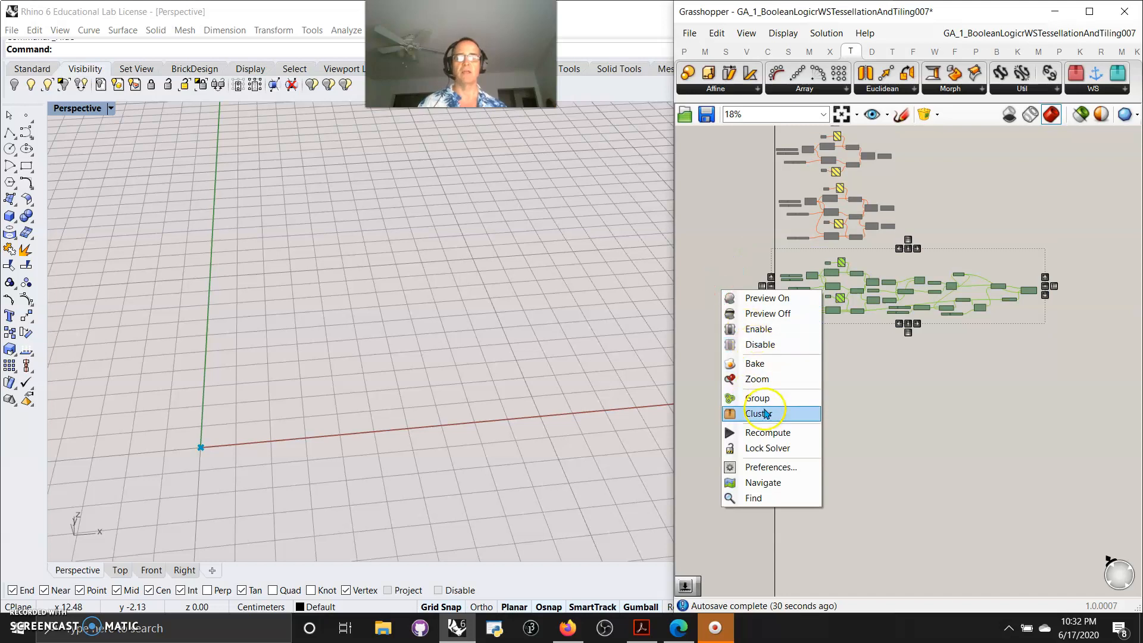
{"action": "left_click", "coordinate": [759, 328]}
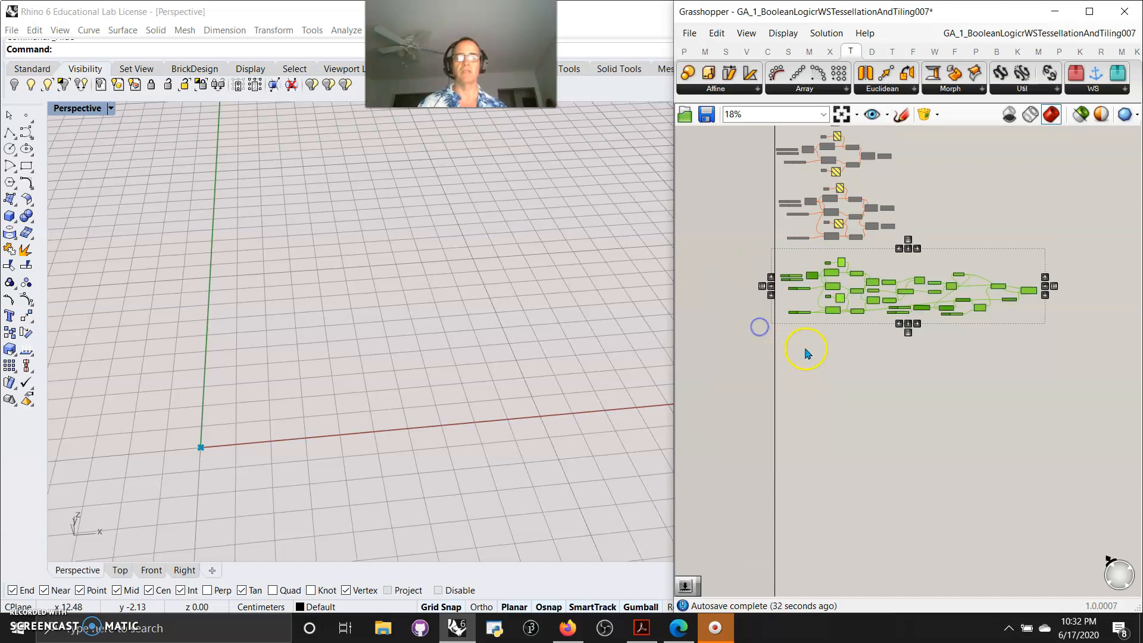
Turn off preview for the tiling components at the end of the final group
{"action": "right_click_drag", "start_coordinate": [807, 353], "coordinate": [812, 462]}
{"action": "scroll", "coordinate": [478, 390], "scroll_direction": "down", "scroll_amount": 8}
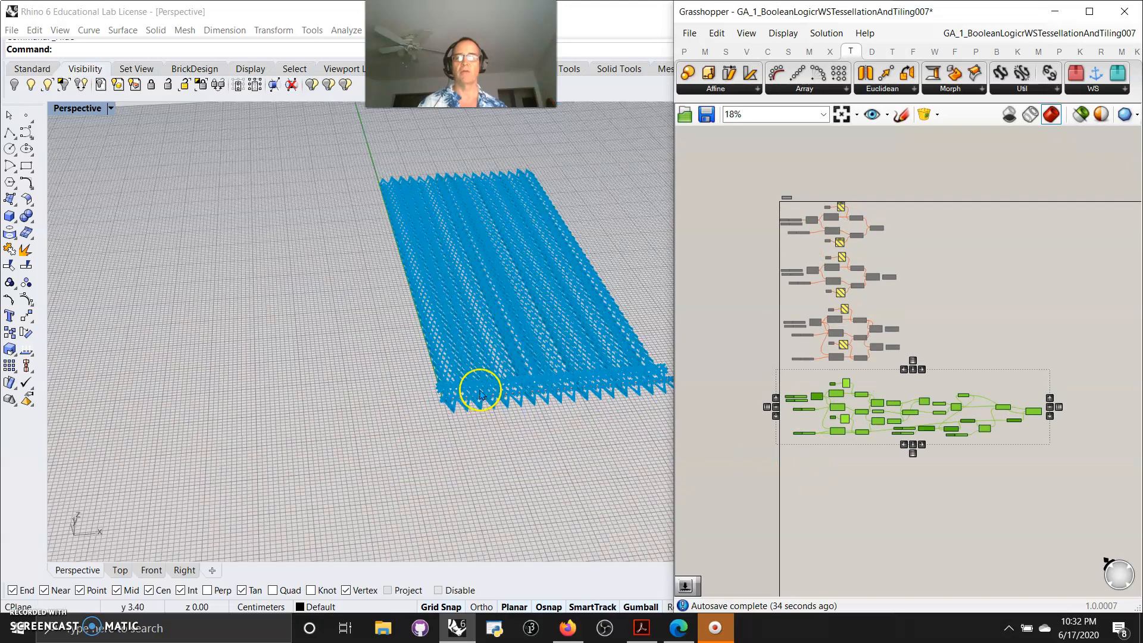
{"action": "left_click_drag", "start_coordinate": [1051, 466], "coordinate": [933, 382]}
{"action": "right_click", "coordinate": [937, 360]}
{"action": "left_click", "coordinate": [969, 383]}
Turn off preview for the middle components of the final group as well
{"action": "scroll", "coordinate": [831, 517], "scroll_direction": "up", "scroll_amount": 5}
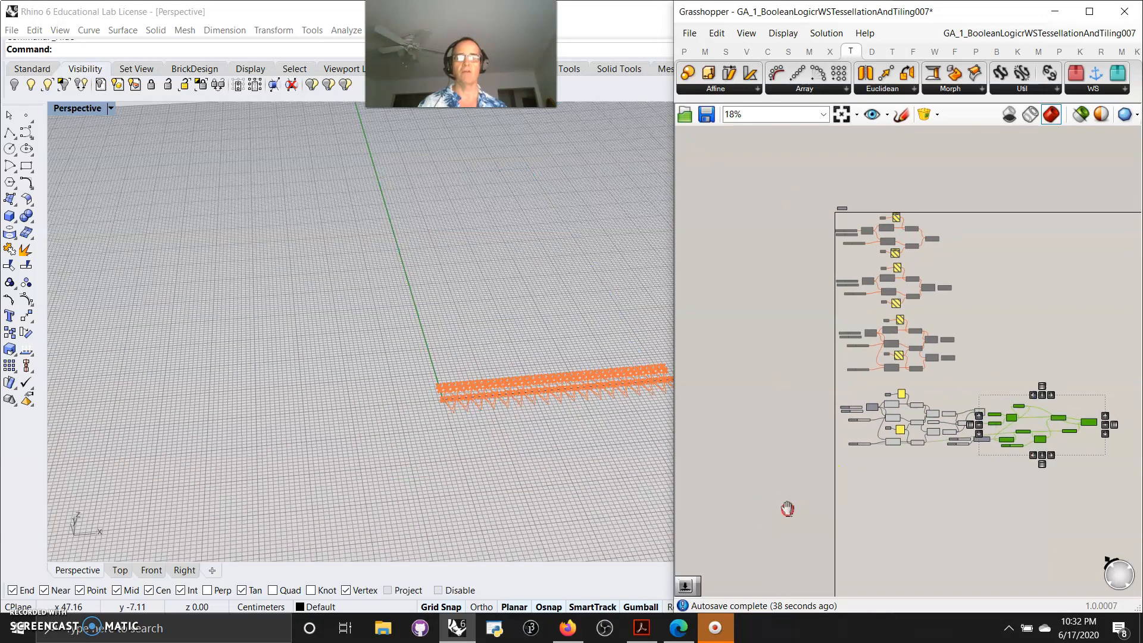
{"action": "scroll", "coordinate": [892, 454], "scroll_direction": "down", "scroll_amount": 4}
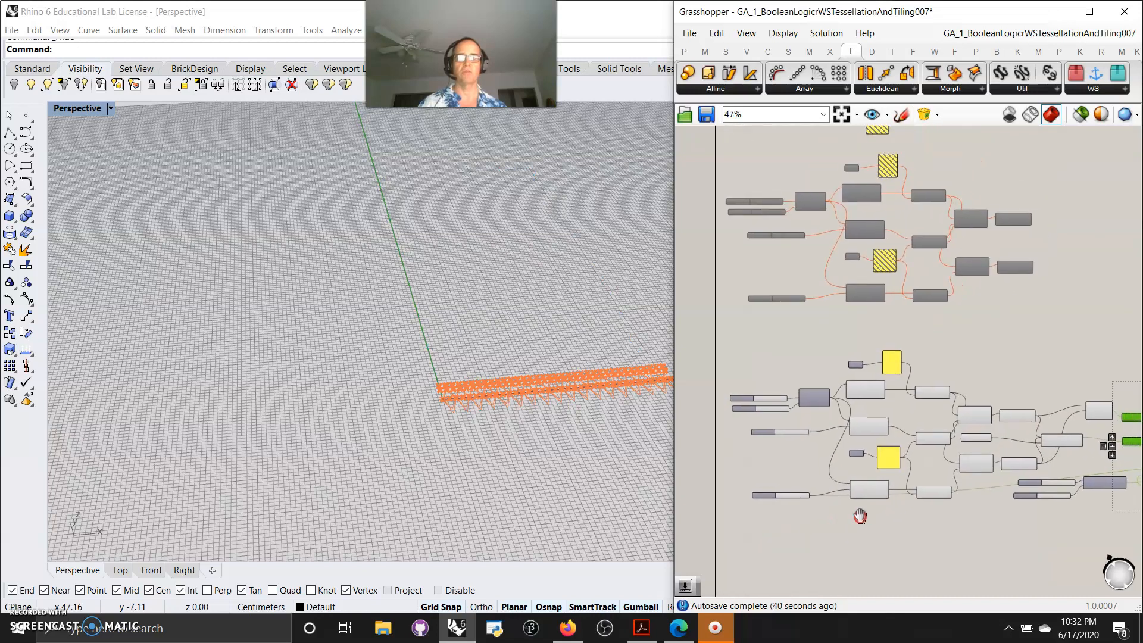
{"action": "left_click_drag", "start_coordinate": [957, 492], "coordinate": [839, 362]}
{"action": "right_click", "coordinate": [863, 340]}
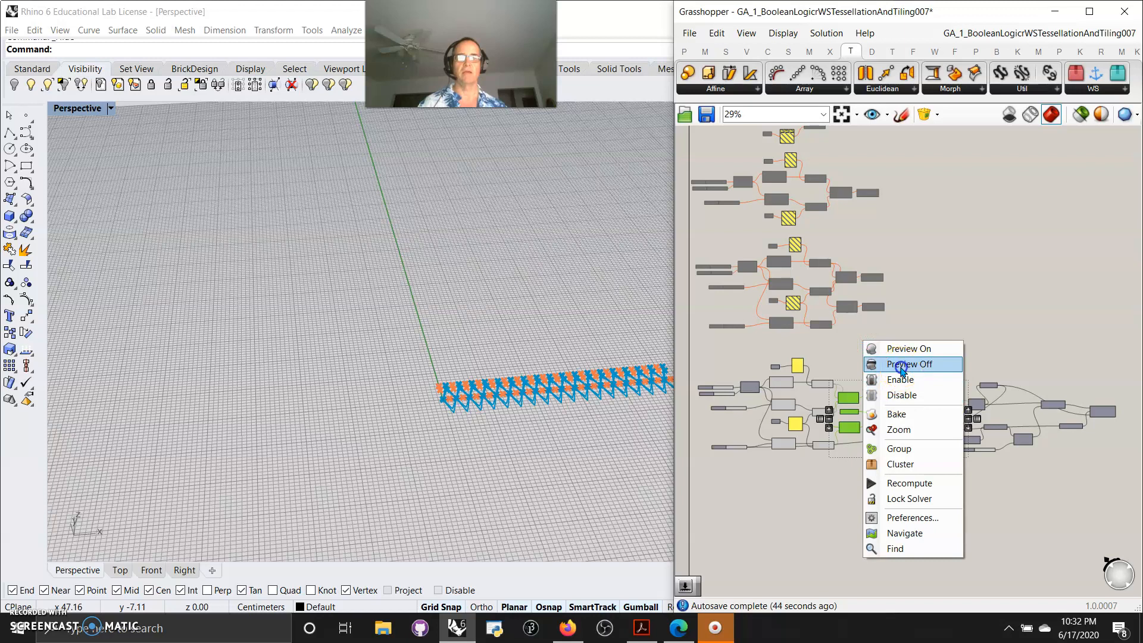
{"action": "left_click", "coordinate": [907, 364]}
Select the final group's three Construct Point components to inspect their point rows
{"action": "right_click_drag", "start_coordinate": [745, 451], "coordinate": [765, 439]}
{"action": "scroll", "coordinate": [804, 467], "scroll_direction": "up", "scroll_amount": 8}
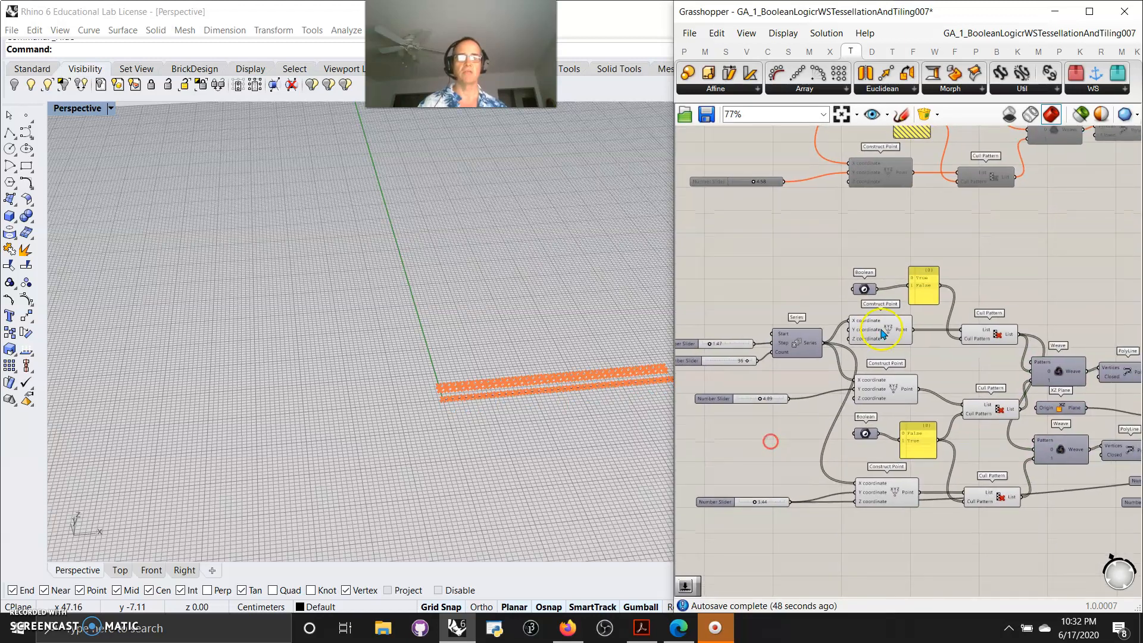
{"action": "scroll", "coordinate": [576, 398], "scroll_direction": "up", "scroll_amount": 5}
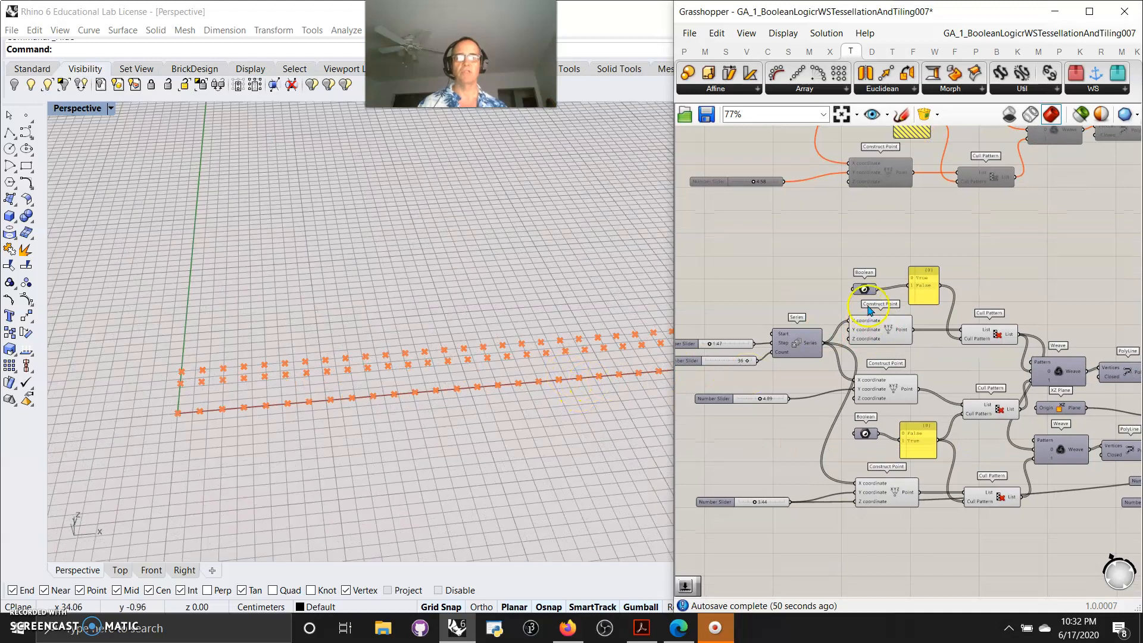
{"action": "left_click", "coordinate": [873, 335]}
{"action": "left_click", "coordinate": [886, 394], "text": "shift"}
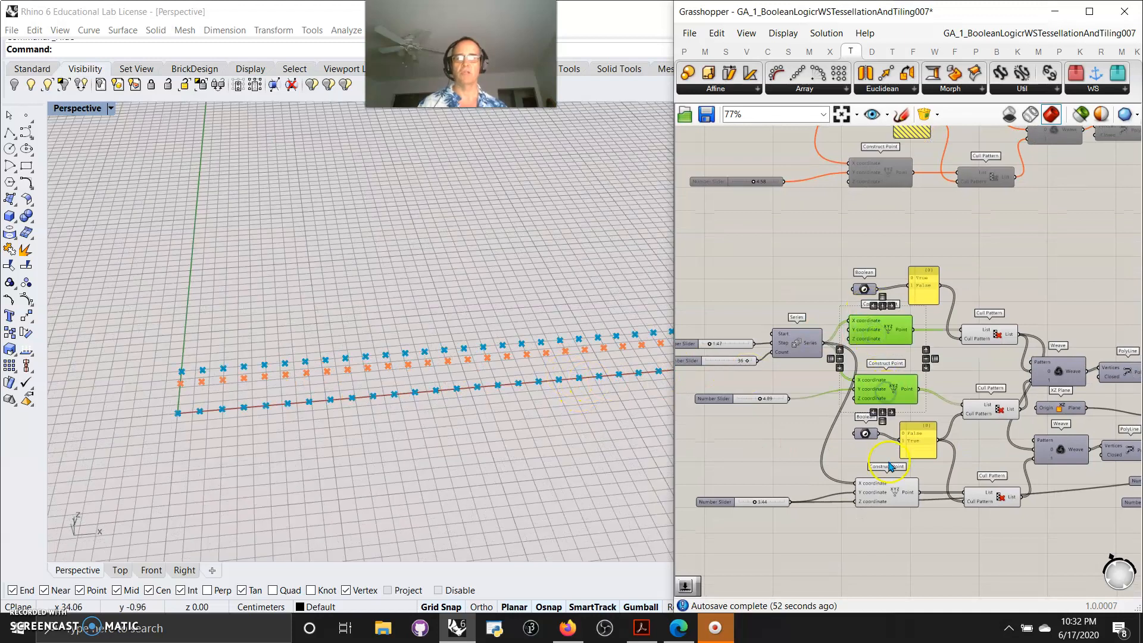
{"action": "left_click", "coordinate": [887, 503], "text": "shift"}
{"action": "right_click_drag", "start_coordinate": [950, 549], "coordinate": [889, 550]}
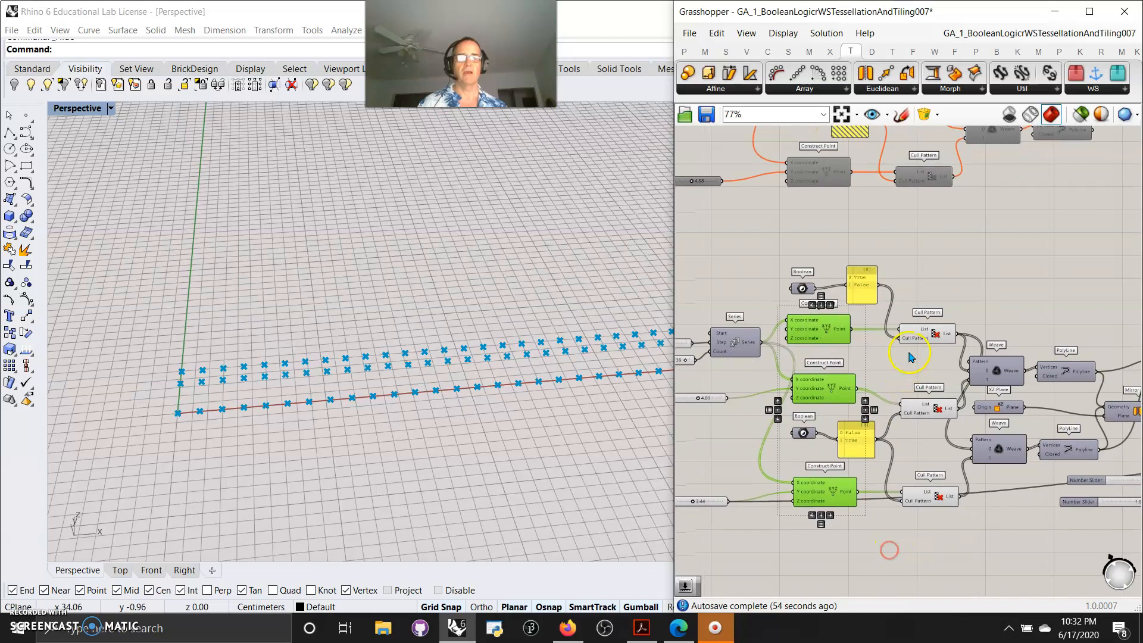
Select the three Cull Pattern components and the first Polyline component to inspect their outputs
{"action": "left_click", "coordinate": [931, 334]}
{"action": "left_click", "coordinate": [936, 407], "text": "shift"}
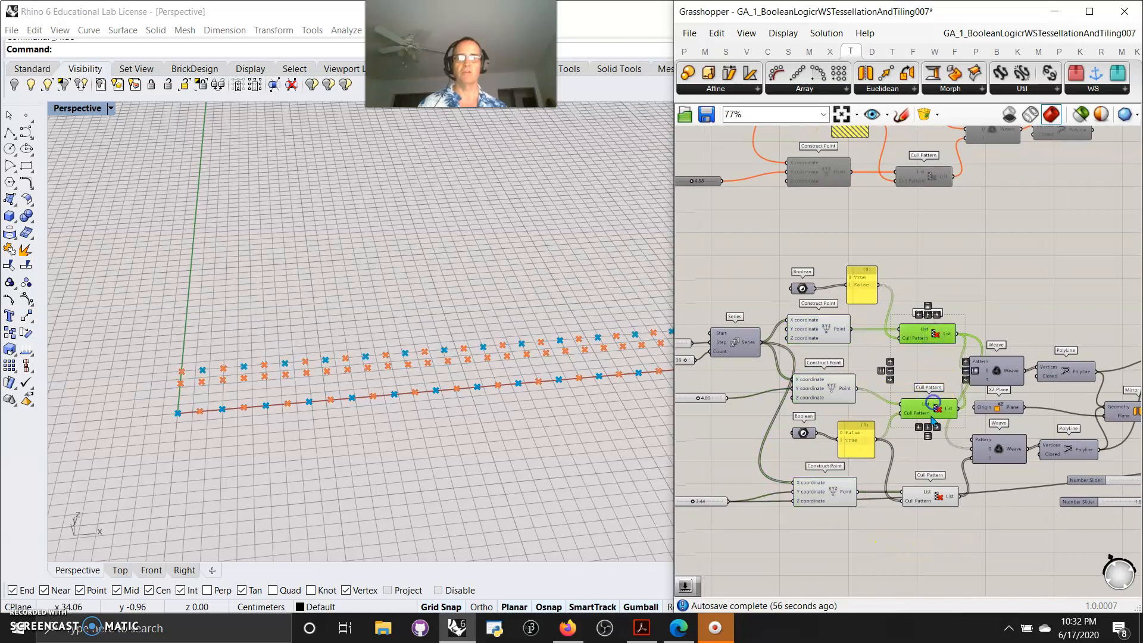
{"action": "left_click", "coordinate": [932, 503], "text": "shift"}
{"action": "right_click_drag", "start_coordinate": [988, 546], "coordinate": [817, 551]}
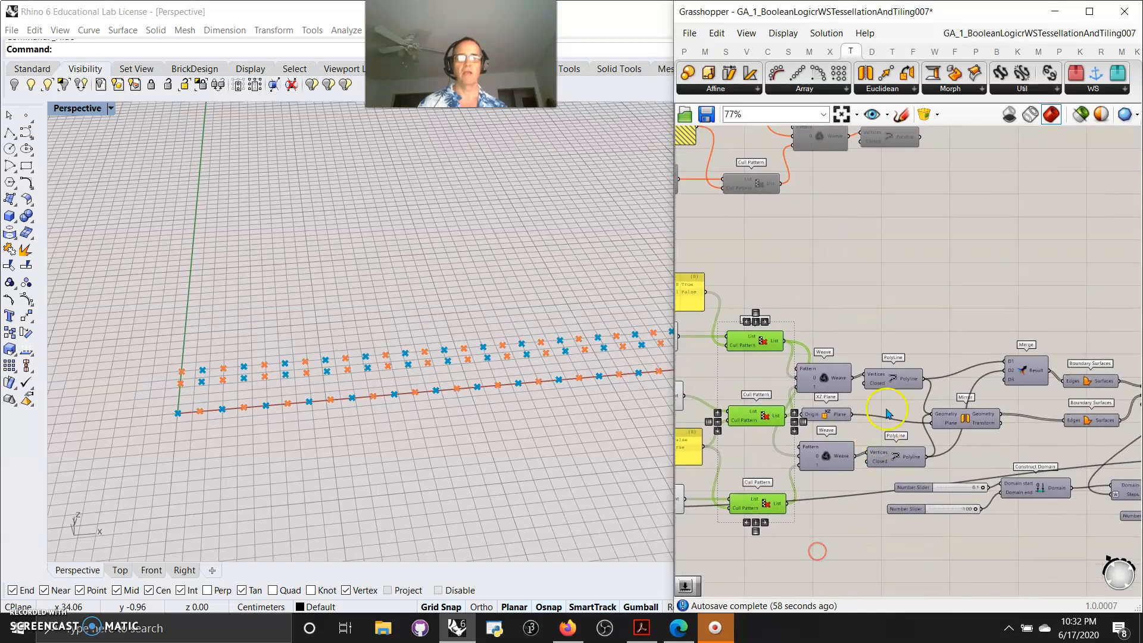
{"action": "left_click", "coordinate": [894, 381]}
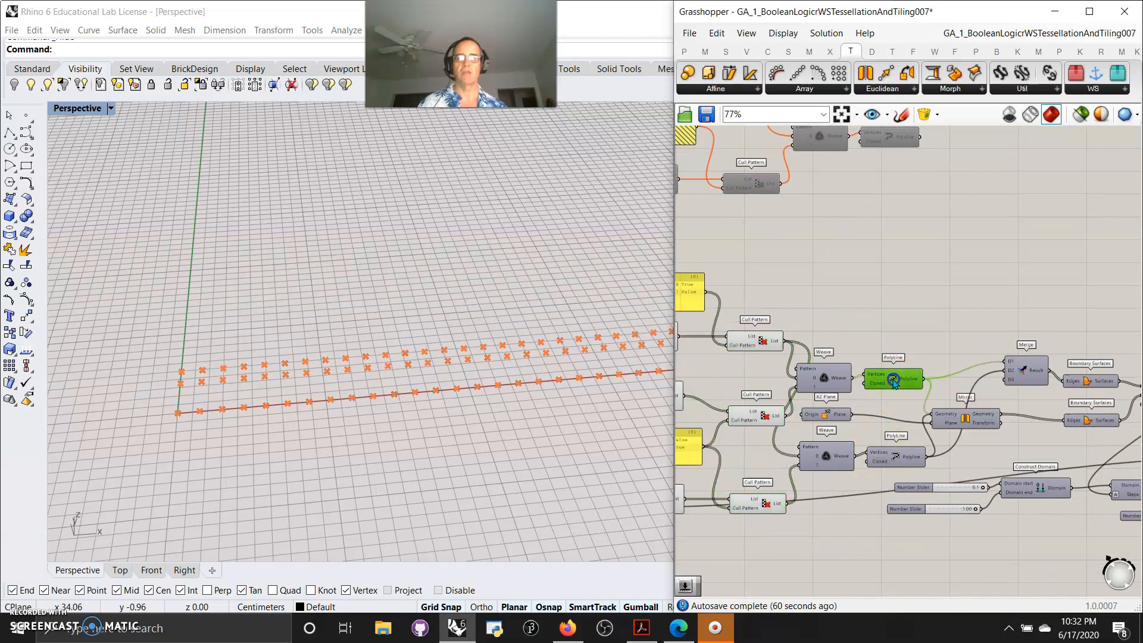
Switch preview to selected components only and select both Polyline components to view their zigzags
{"action": "left_click", "coordinate": [1080, 115]}
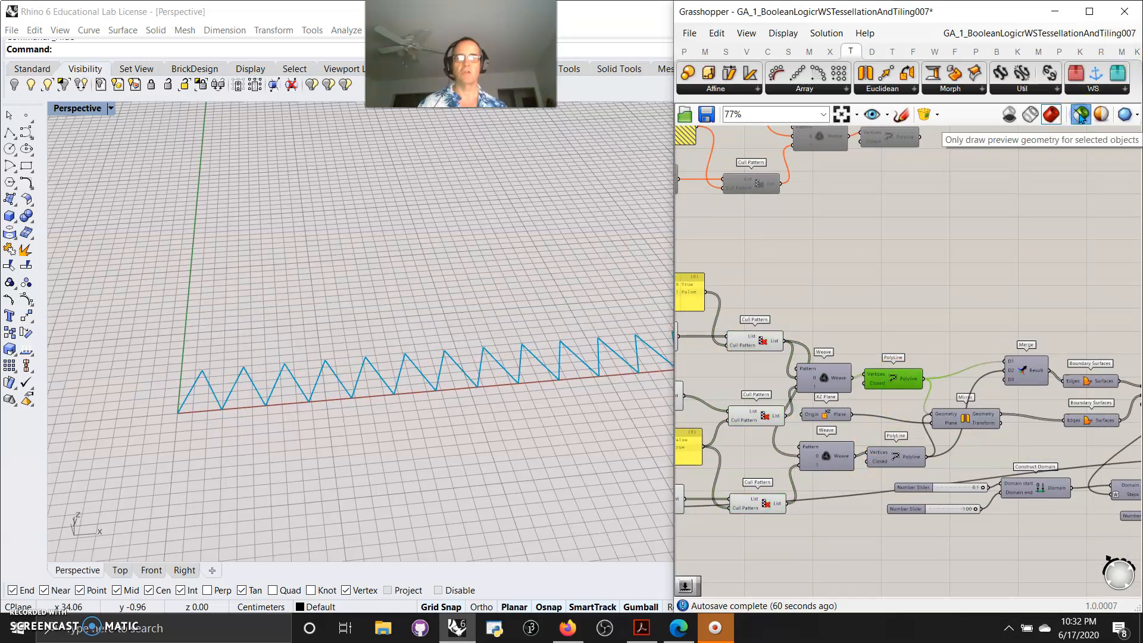
{"action": "left_click", "coordinate": [899, 458]}
{"action": "left_click", "coordinate": [894, 375], "text": "shift"}
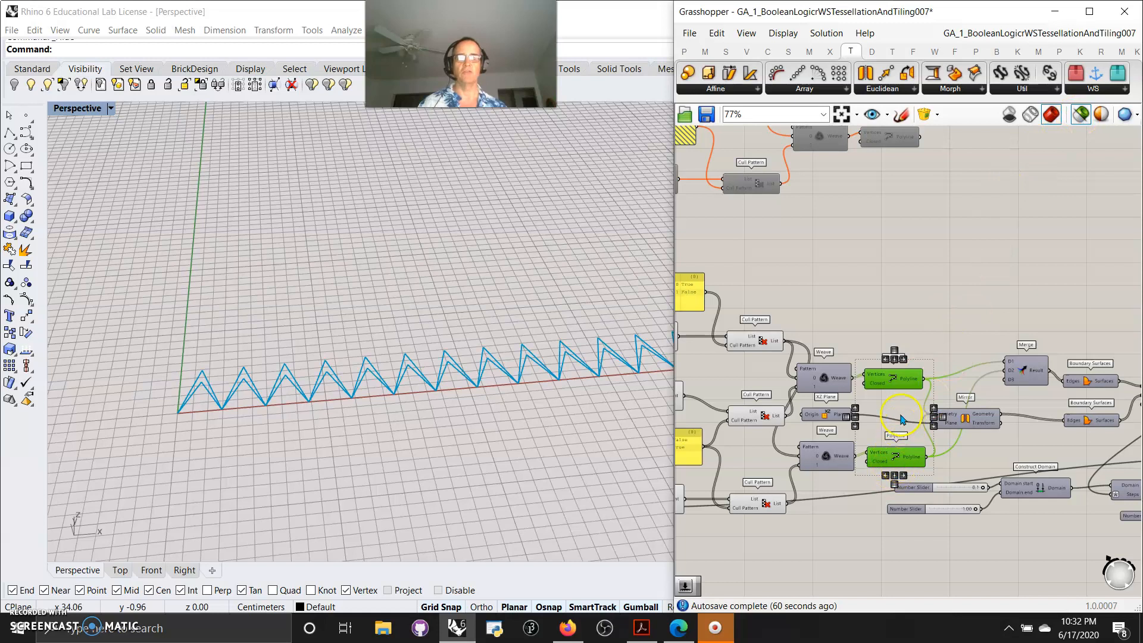
Select the Polyline and Mirror components one at a time to preview each zigzag and its mirrored copy
{"action": "left_click", "coordinate": [921, 305]}
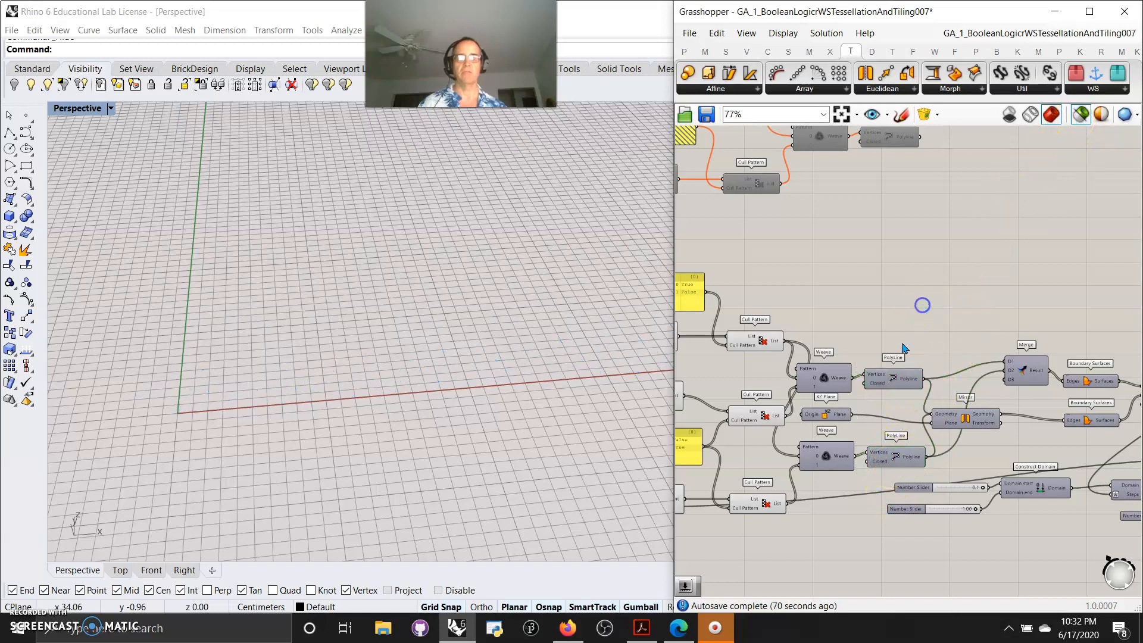
{"action": "left_click", "coordinate": [893, 379]}
{"action": "left_click", "coordinate": [897, 455], "text": "shift"}
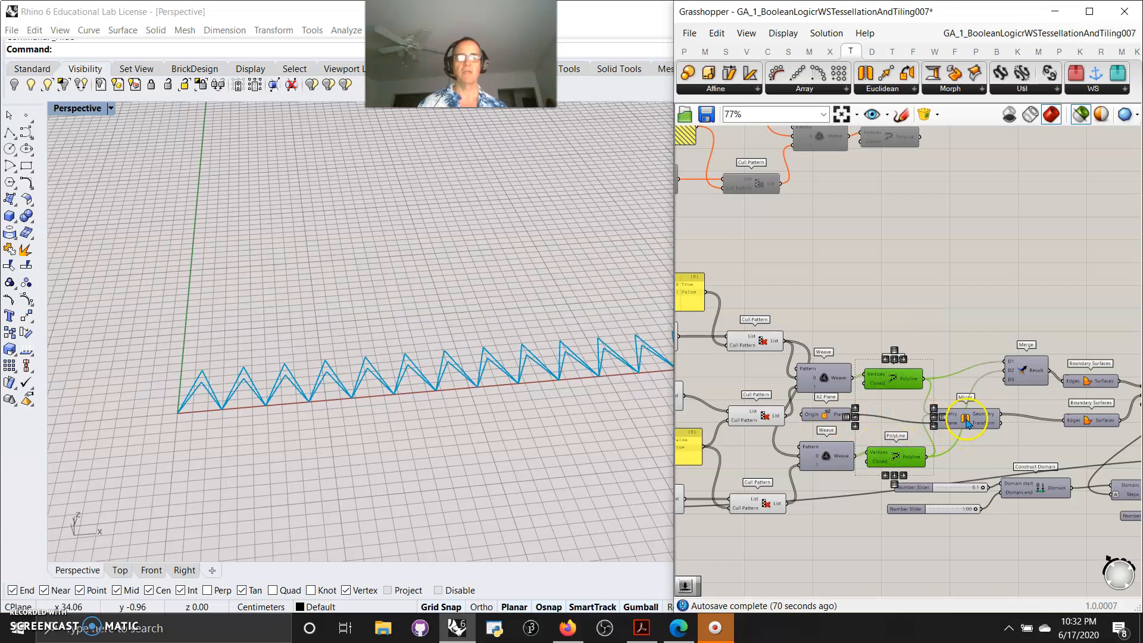
{"action": "left_click_drag", "start_coordinate": [966, 422], "coordinate": [1000, 417]}
{"action": "right_click_drag", "start_coordinate": [1000, 449], "coordinate": [918, 455]}
{"action": "scroll", "coordinate": [936, 456], "scroll_direction": "down", "scroll_amount": 3}
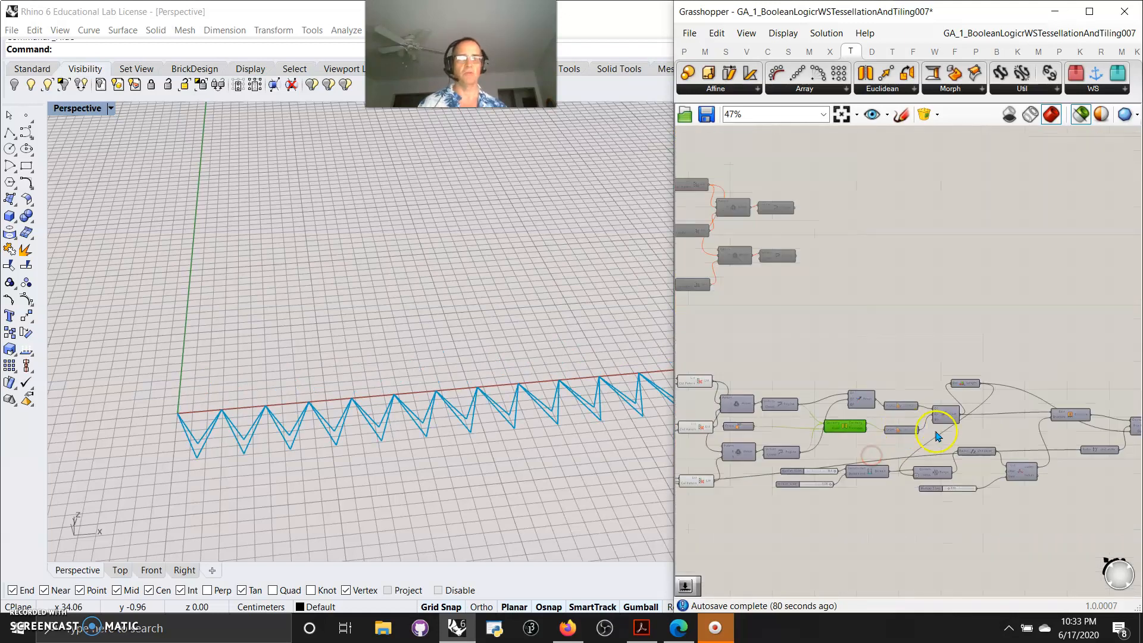
{"action": "scroll", "coordinate": [1075, 422], "scroll_direction": "up", "scroll_amount": 3}
{"action": "right_click_drag", "start_coordinate": [724, 480], "coordinate": [832, 449]}
{"action": "left_click", "coordinate": [767, 383]}
{"action": "left_click", "coordinate": [766, 464]}
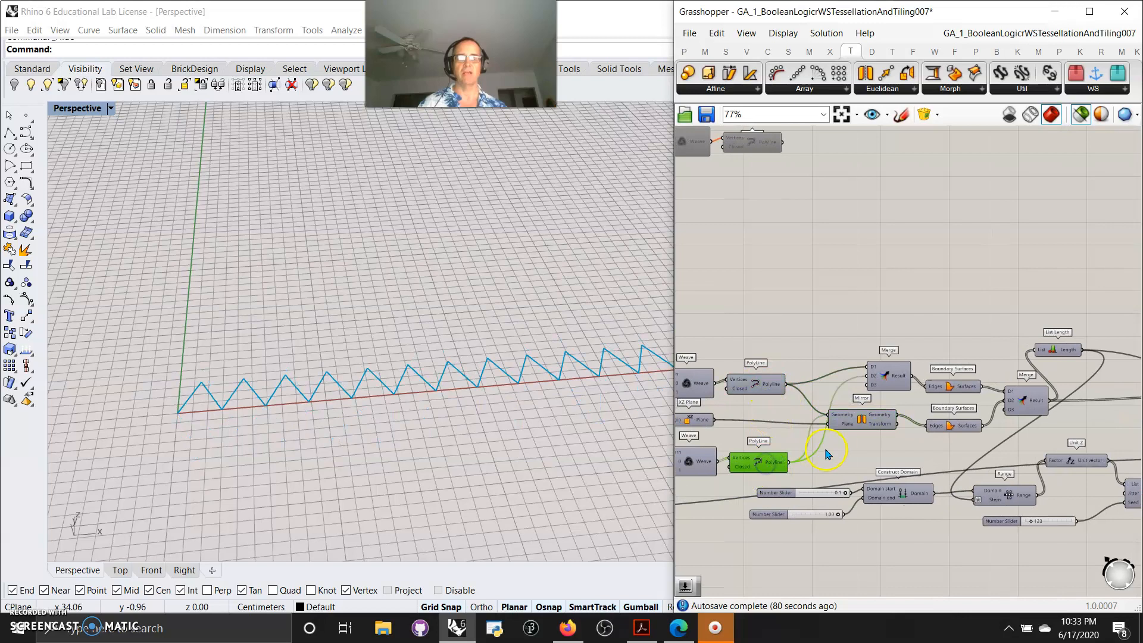
{"action": "left_click_drag", "start_coordinate": [854, 422], "coordinate": [859, 426]}
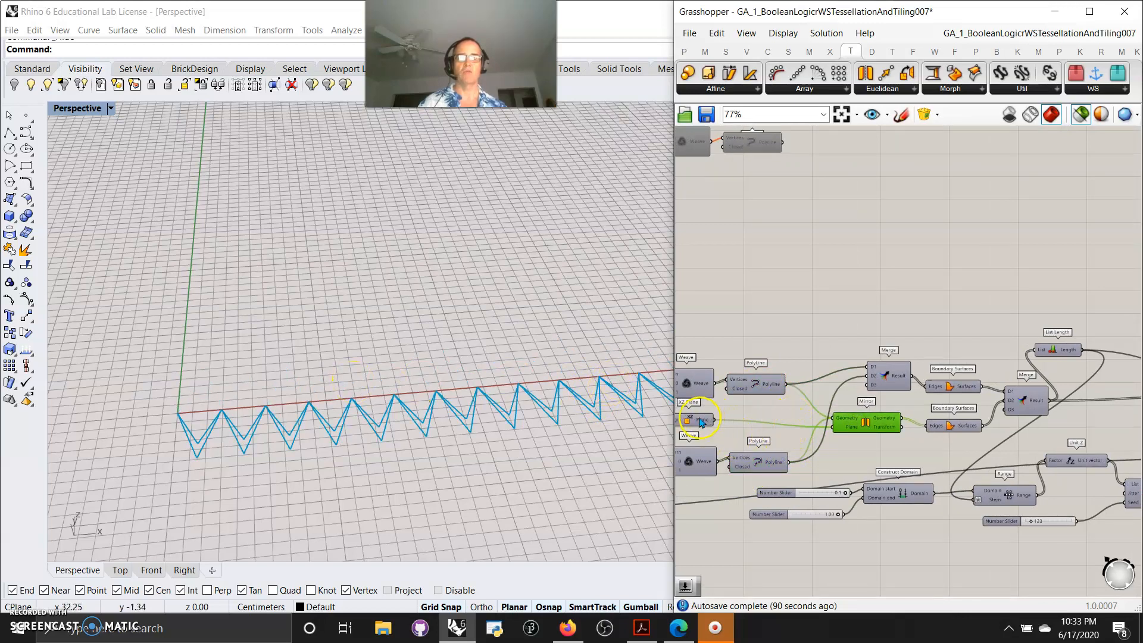
Select the Merge, Mirror, Boundary Surfaces and second Merge components in turn to preview the surfaces and diamond pattern
{"action": "scroll", "coordinate": [705, 409], "scroll_direction": "up", "scroll_amount": 2}
{"action": "right_click_drag", "start_coordinate": [741, 443], "coordinate": [810, 400]}
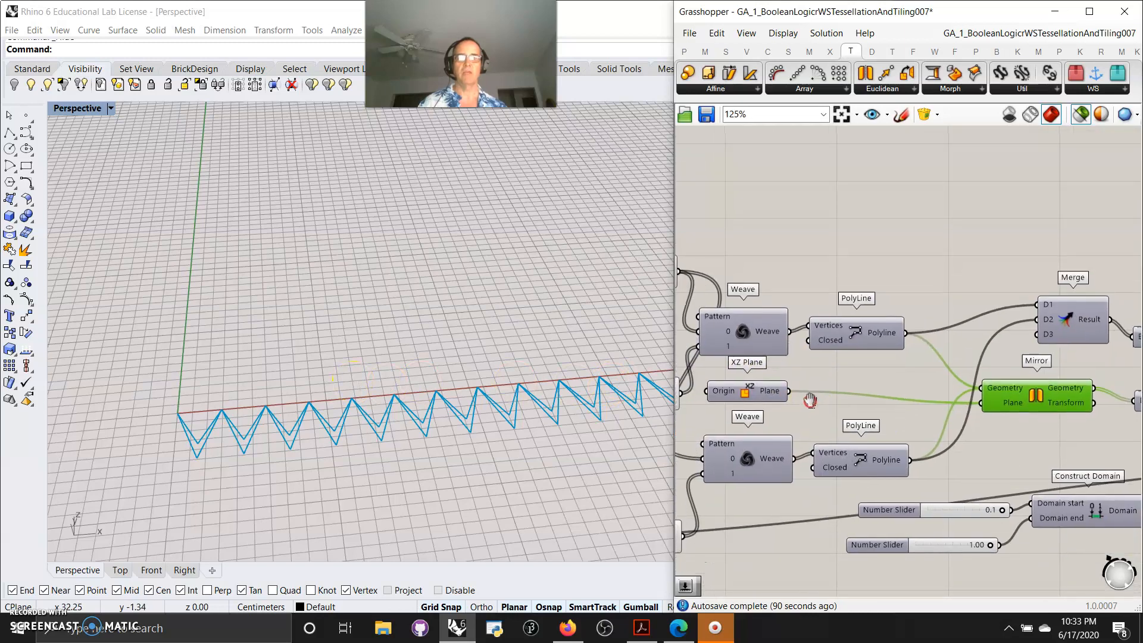
{"action": "right_click_drag", "start_coordinate": [880, 396], "coordinate": [811, 408]}
{"action": "right_click_drag", "start_coordinate": [1000, 439], "coordinate": [931, 442]}
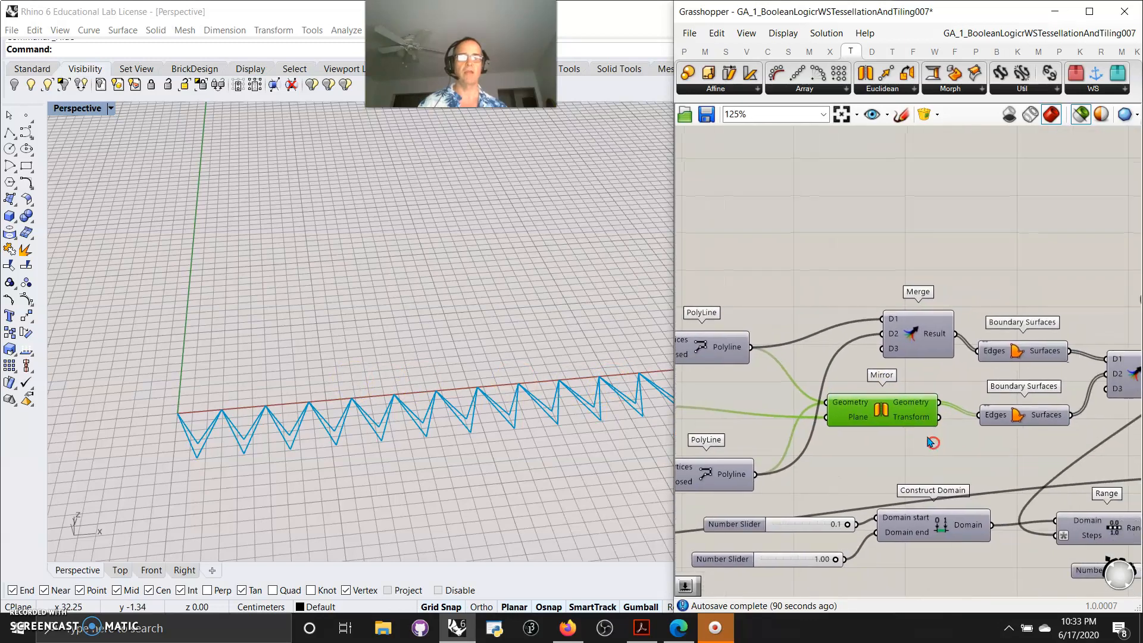
{"action": "left_click", "coordinate": [917, 331]}
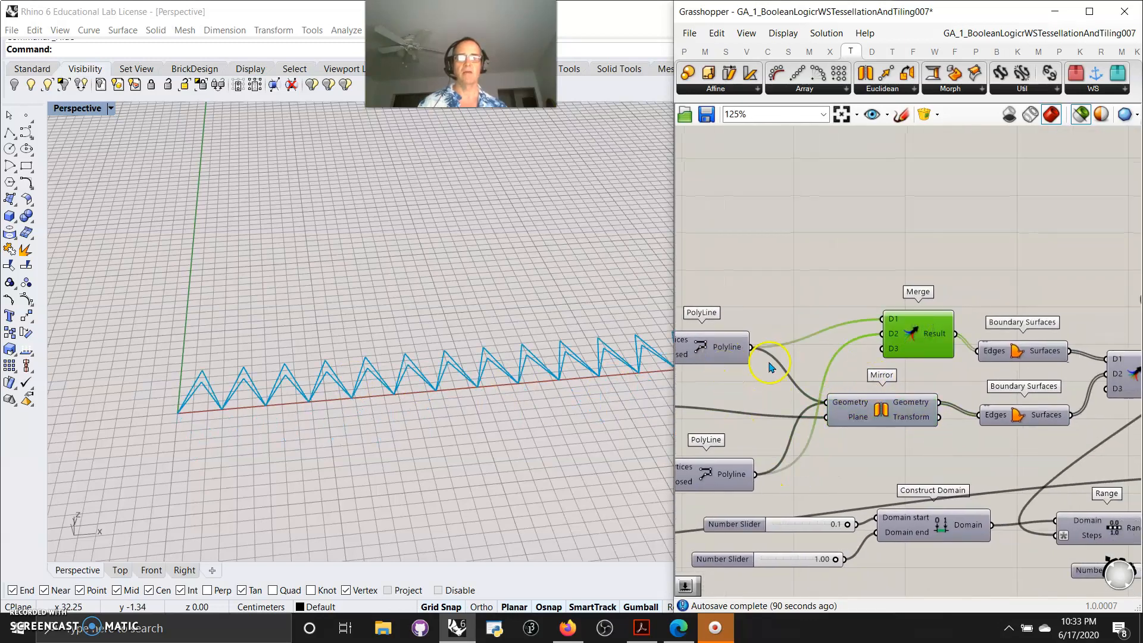
{"action": "left_click", "coordinate": [905, 412]}
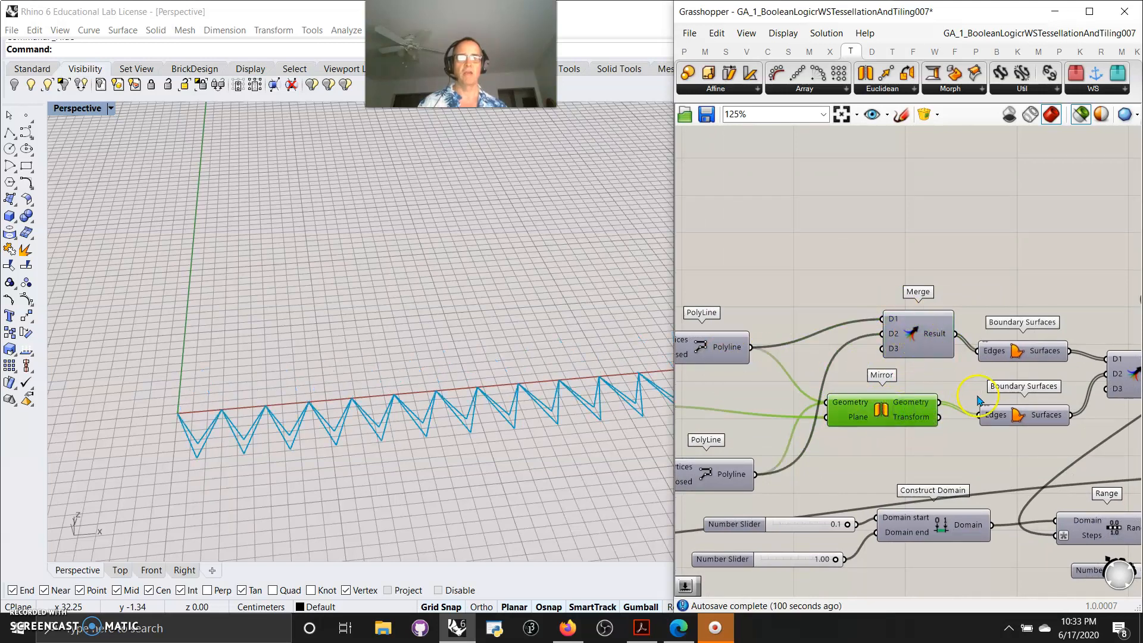
{"action": "right_click_drag", "start_coordinate": [972, 396], "coordinate": [897, 387]}
{"action": "left_click", "coordinate": [948, 349]}
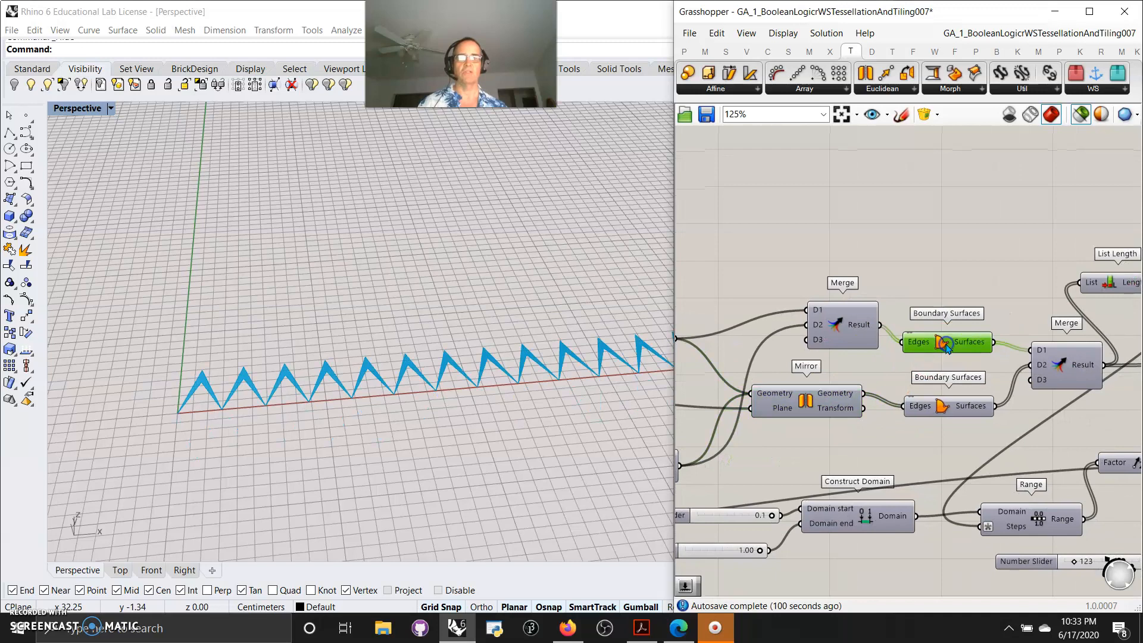
{"action": "left_click", "coordinate": [948, 406]}
{"action": "left_click", "coordinate": [1063, 367]}
{"action": "right_click_drag", "start_coordinate": [1040, 423], "coordinate": [851, 416]}
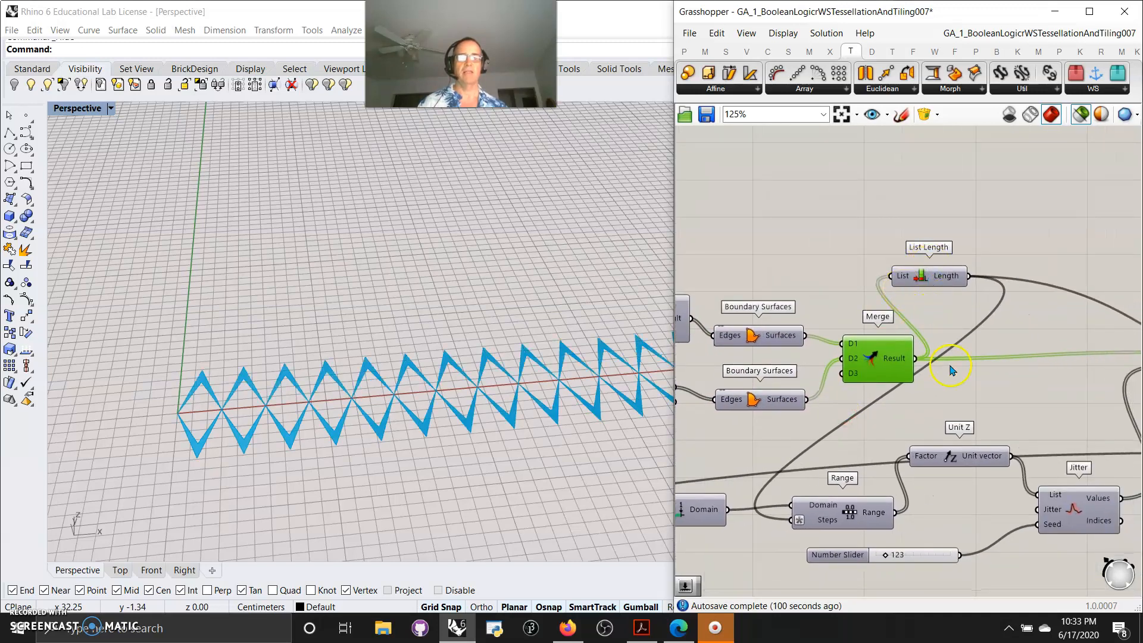
Examine the Unit Y, Extrude, Linear Array and Range components of the tiling section
{"action": "scroll", "coordinate": [934, 319], "scroll_direction": "down", "scroll_amount": 5}
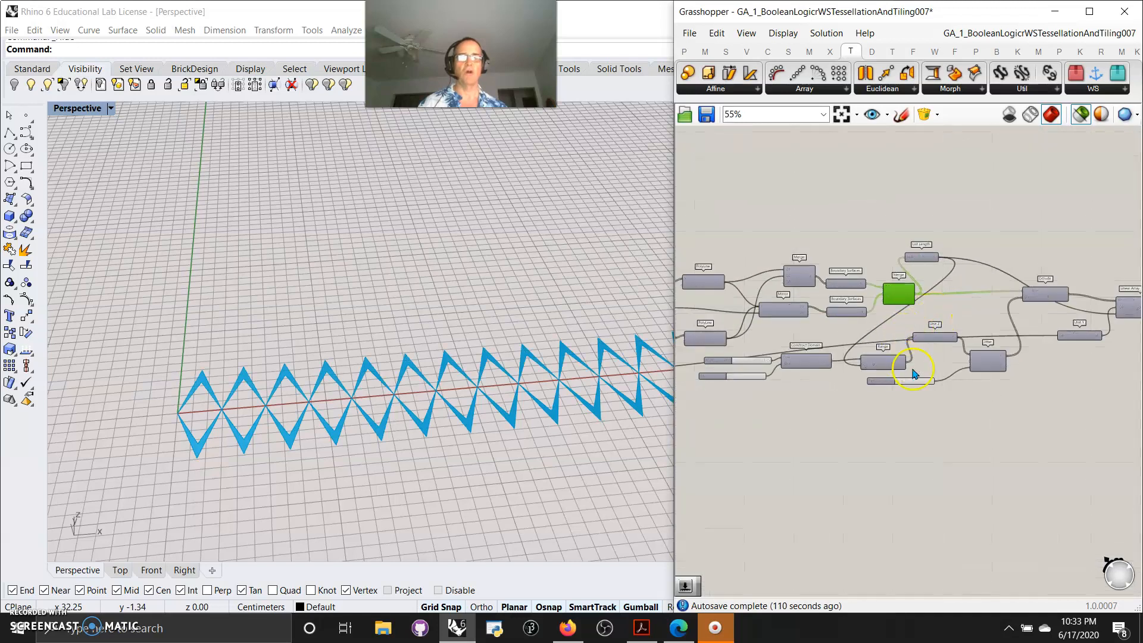
{"action": "right_click_drag", "start_coordinate": [914, 373], "coordinate": [864, 436]}
{"action": "scroll", "coordinate": [990, 310], "scroll_direction": "up", "scroll_amount": 5}
{"action": "left_click_drag", "start_coordinate": [1006, 319], "coordinate": [1068, 319]}
{"action": "left_click_drag", "start_coordinate": [888, 390], "coordinate": [964, 371]}
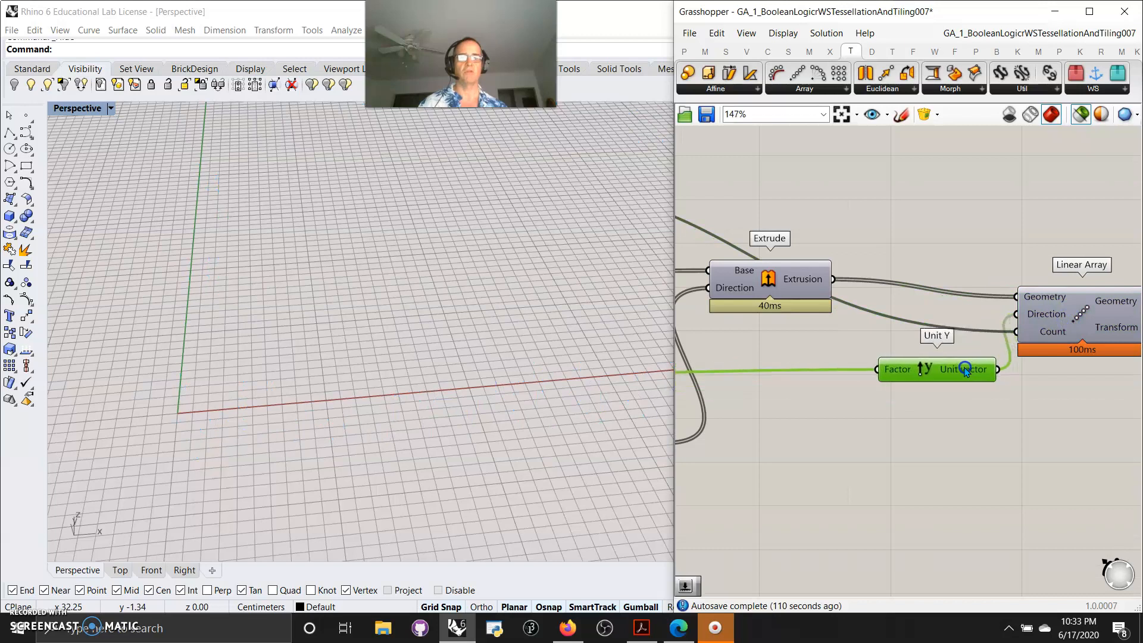
{"action": "left_click_drag", "start_coordinate": [796, 283], "coordinate": [954, 276]}
{"action": "right_click_drag", "start_coordinate": [887, 393], "coordinate": [1074, 329]}
{"action": "left_click_drag", "start_coordinate": [812, 405], "coordinate": [973, 318]}
{"action": "right_click_drag", "start_coordinate": [784, 439], "coordinate": [949, 408]}
{"action": "left_click", "coordinate": [902, 296]}
{"action": "left_click_drag", "start_coordinate": [901, 296], "coordinate": [1058, 239]}
{"action": "right_click_drag", "start_coordinate": [788, 394], "coordinate": [885, 377]}
{"action": "left_click_drag", "start_coordinate": [812, 357], "coordinate": [1011, 290]}
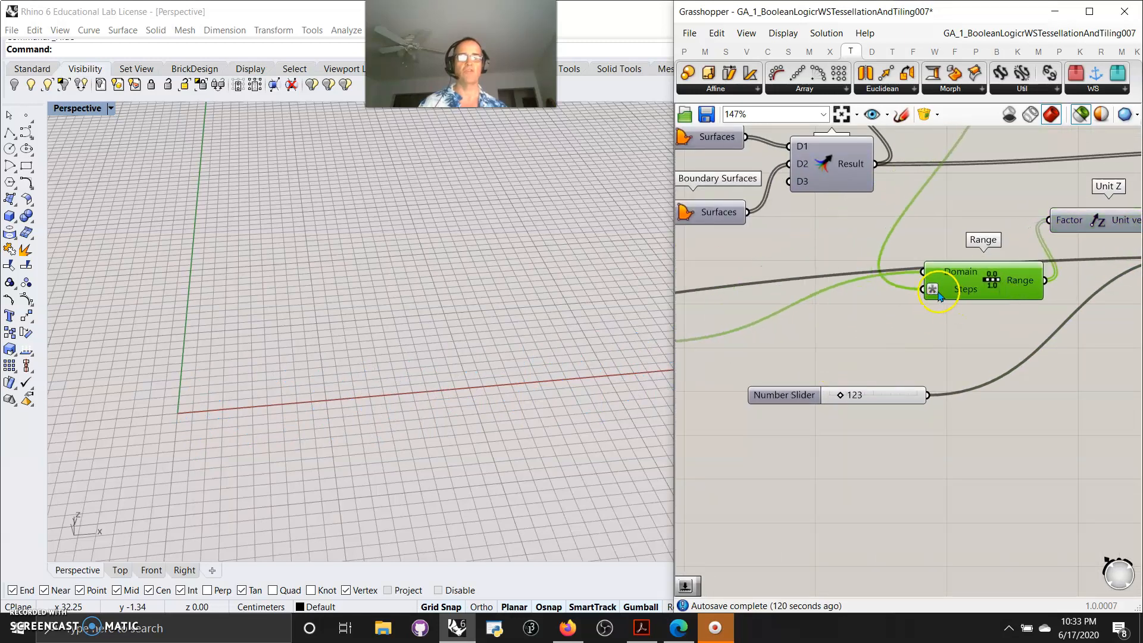
Open the options for the Range component's Steps input and close them without changes
{"action": "right_click", "coordinate": [963, 291]}
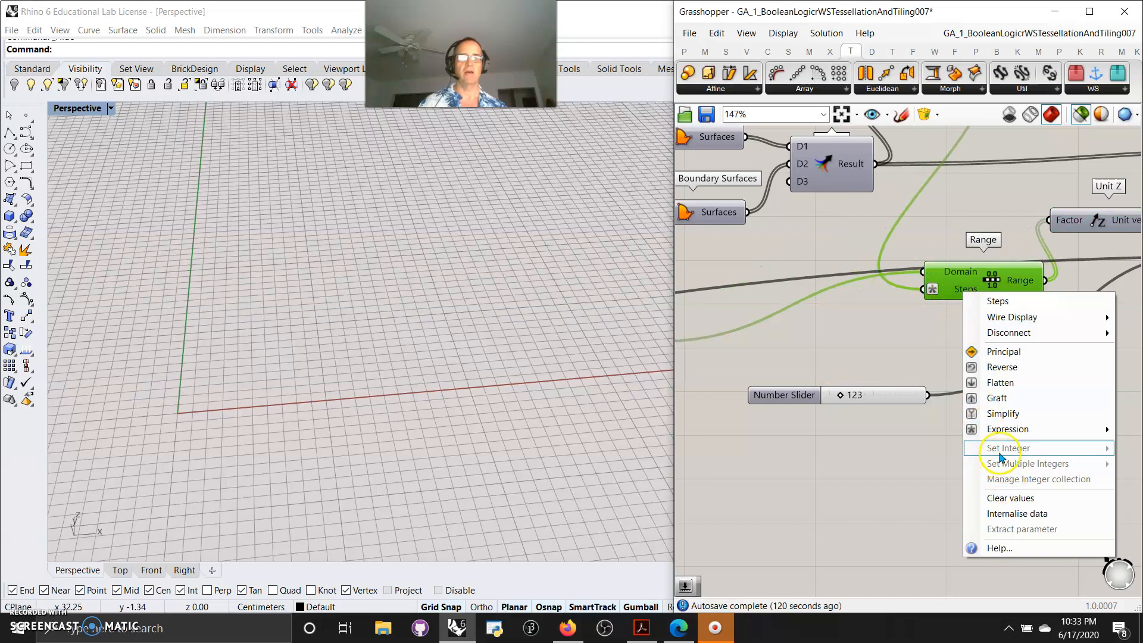
{"action": "right_click_drag", "start_coordinate": [904, 485], "coordinate": [704, 477]}
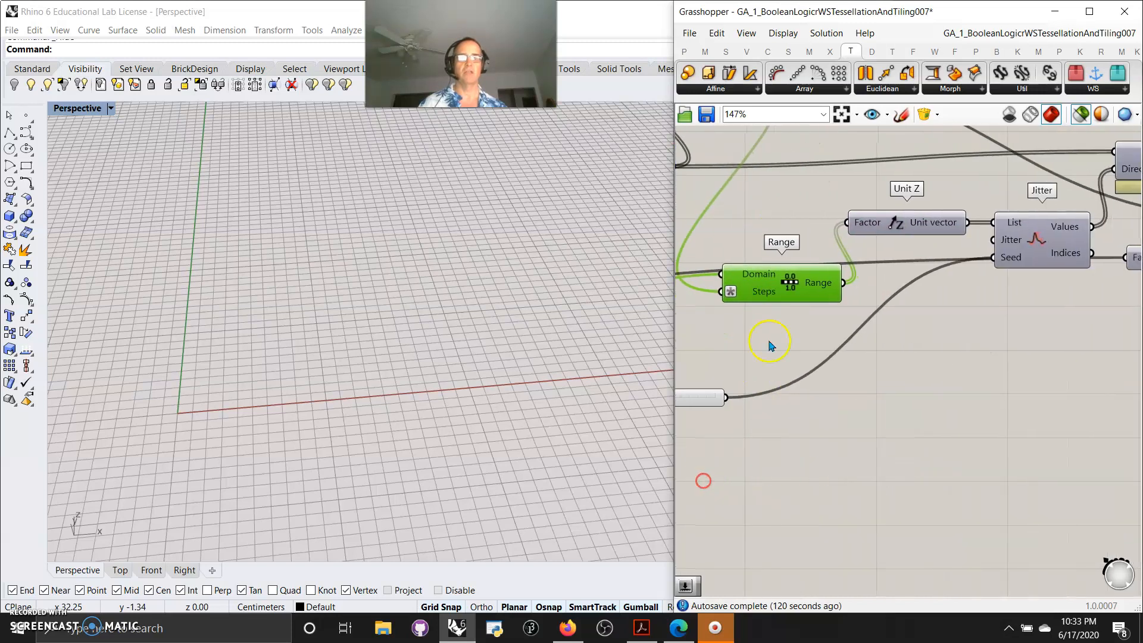
{"action": "right_click", "coordinate": [754, 292]}
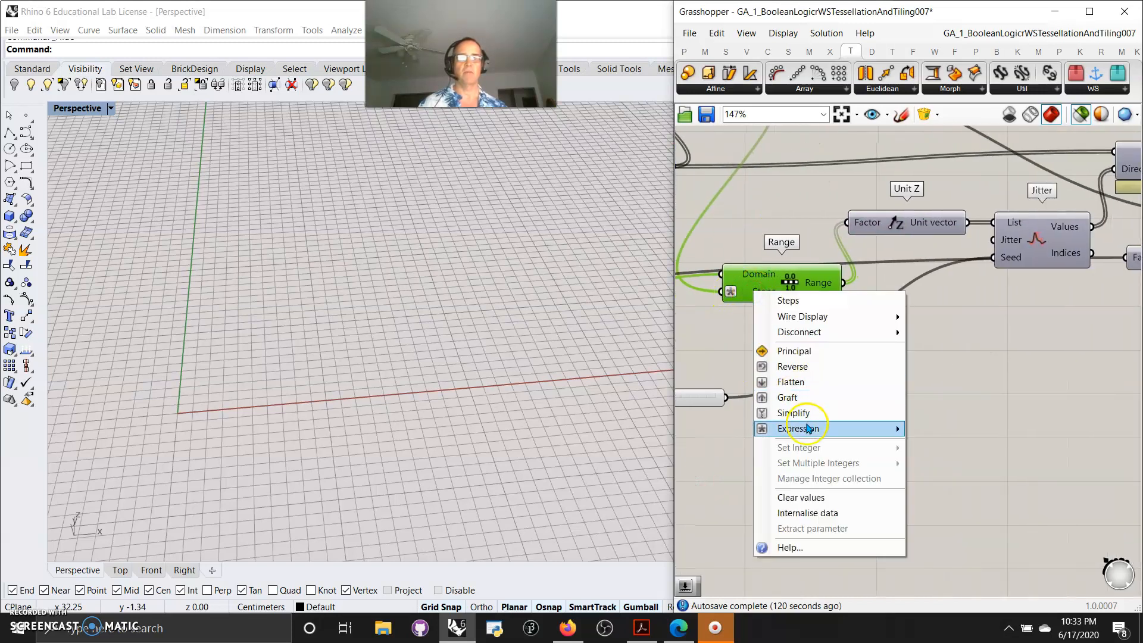
{"action": "mouse_move", "coordinate": [808, 428]}
{"action": "left_click", "coordinate": [940, 387]}
{"action": "right_click_drag", "start_coordinate": [807, 391], "coordinate": [981, 418]}
{"action": "left_click", "coordinate": [960, 394]}
Change the value of the Number Slider feeding the Jitter seed
{"action": "scroll", "coordinate": [982, 417], "scroll_direction": "down", "scroll_amount": 4}
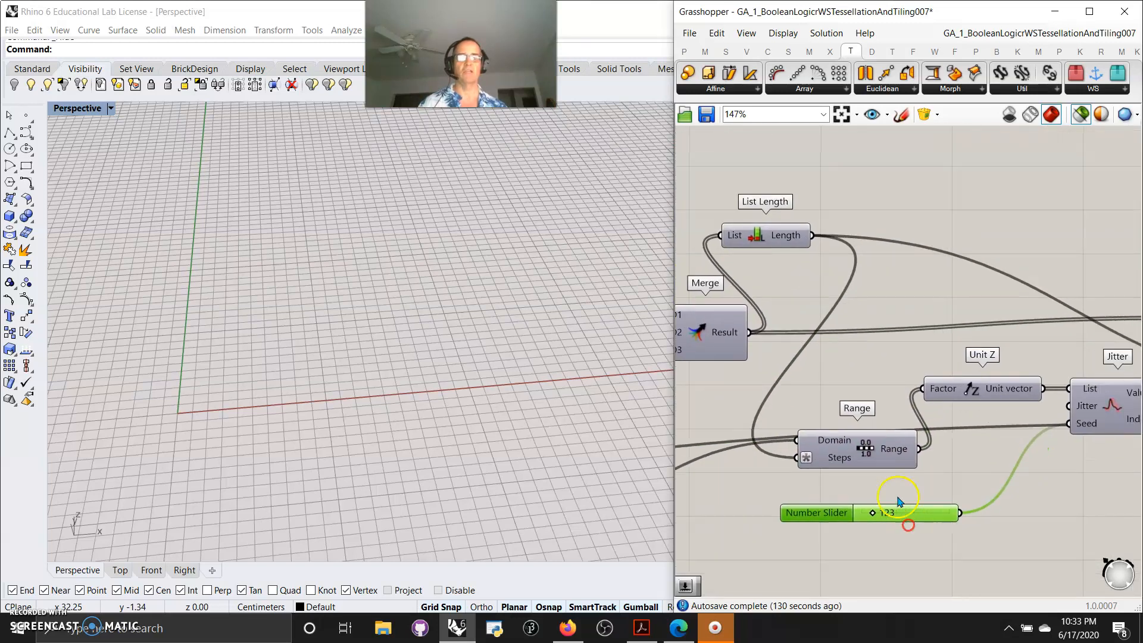
{"action": "left_click", "coordinate": [1103, 393]}
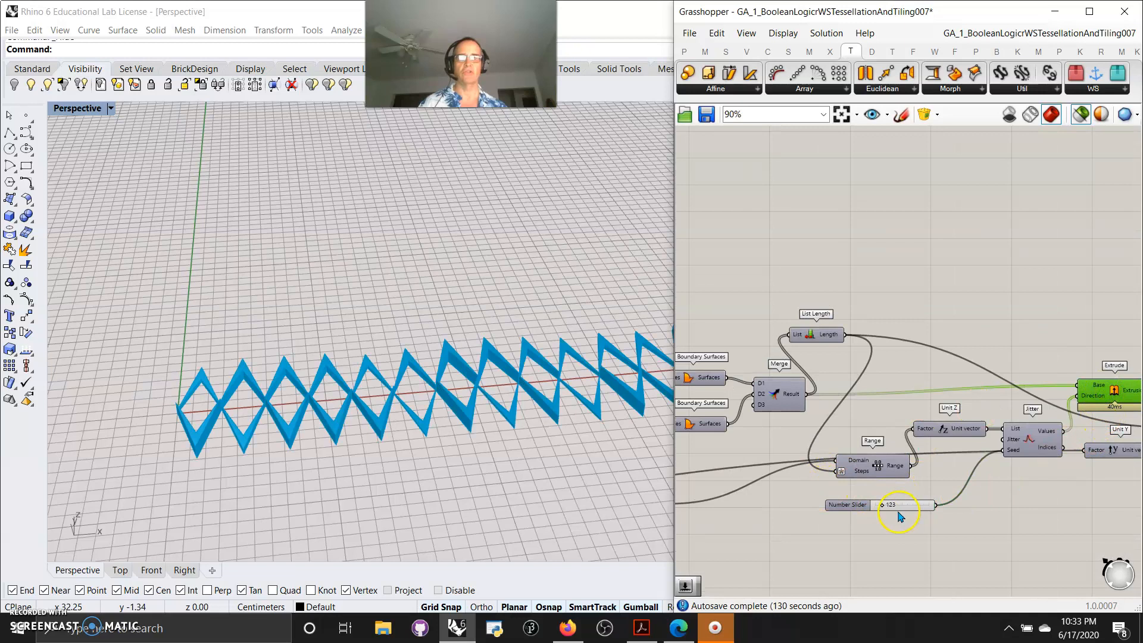
{"action": "left_click_drag", "start_coordinate": [881, 507], "coordinate": [912, 505]}
{"action": "right_click_drag", "start_coordinate": [880, 534], "coordinate": [936, 541]}
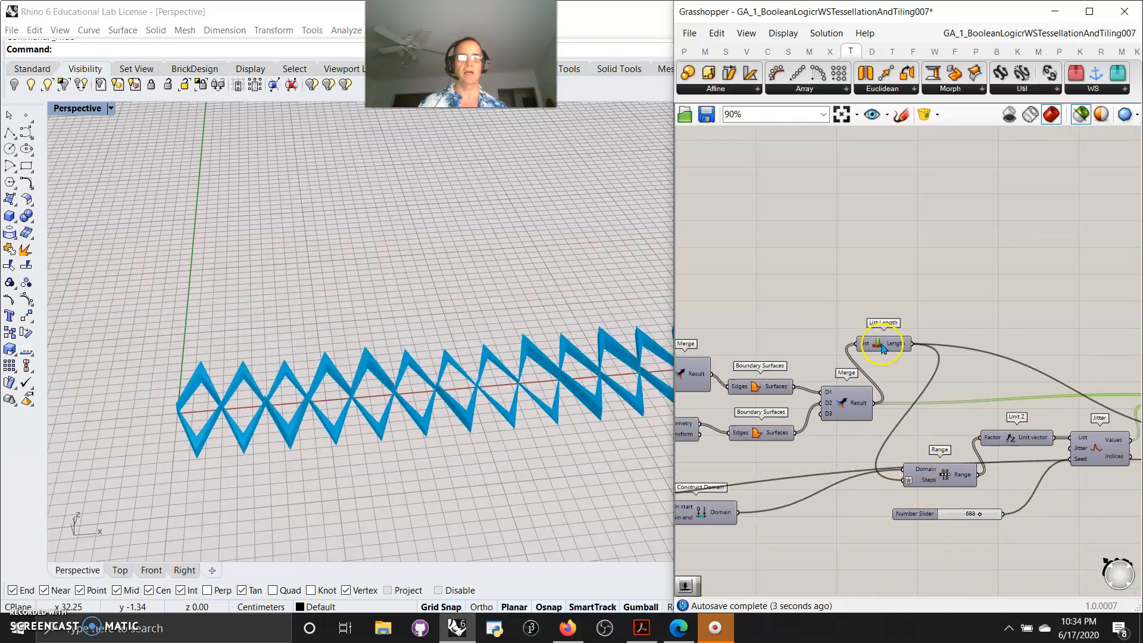
Inspect the Merge output and the domain Number Sliders feeding Construct Domain
{"action": "mouse_move", "coordinate": [861, 408]}
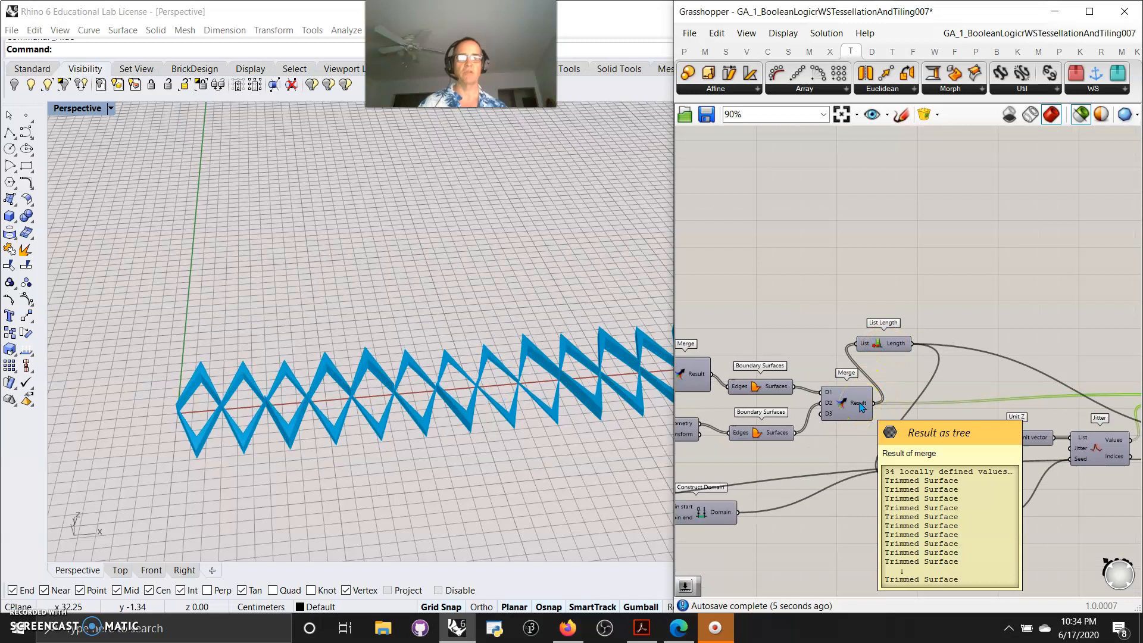
{"action": "left_click_drag", "start_coordinate": [890, 343], "coordinate": [915, 375]}
{"action": "right_click_drag", "start_coordinate": [844, 505], "coordinate": [900, 482]}
{"action": "left_click", "coordinate": [979, 352]}
{"action": "left_click_drag", "start_coordinate": [758, 493], "coordinate": [893, 483]}
{"action": "right_click_drag", "start_coordinate": [785, 539], "coordinate": [900, 504]}
{"action": "left_click", "coordinate": [763, 479]}
{"action": "left_click_drag", "start_coordinate": [764, 479], "coordinate": [910, 467]}
{"action": "left_click_drag", "start_coordinate": [774, 453], "coordinate": [902, 434]}
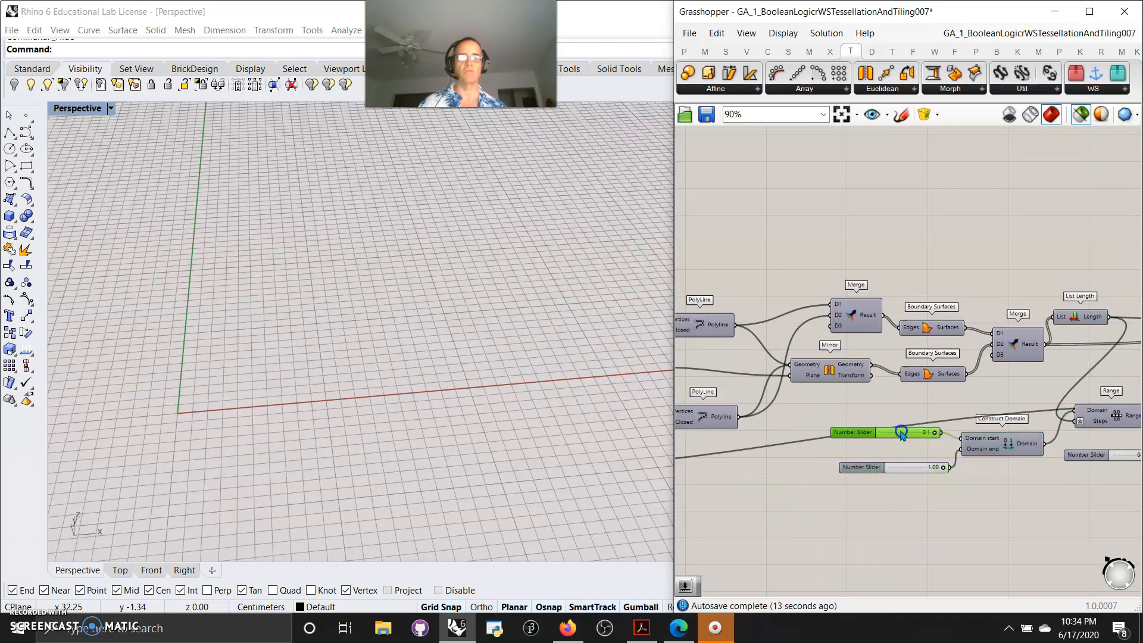
{"action": "scroll", "coordinate": [911, 437], "scroll_direction": "up", "scroll_amount": 3}
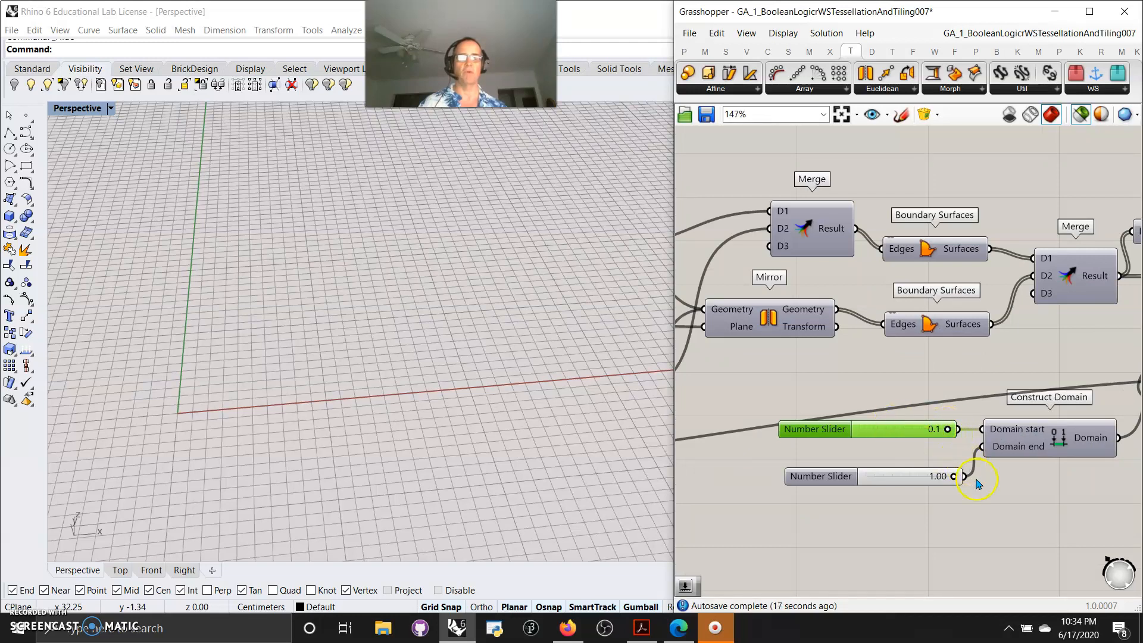
{"action": "scroll", "coordinate": [959, 533], "scroll_direction": "down", "scroll_amount": 6}
{"action": "mouse_move", "coordinate": [903, 516]}
{"action": "right_mouse_down"}
{"action": "mouse_move", "coordinate": [862, 516]}
{"action": "mouse_move", "coordinate": [902, 530]}
{"action": "right_mouse_up"}
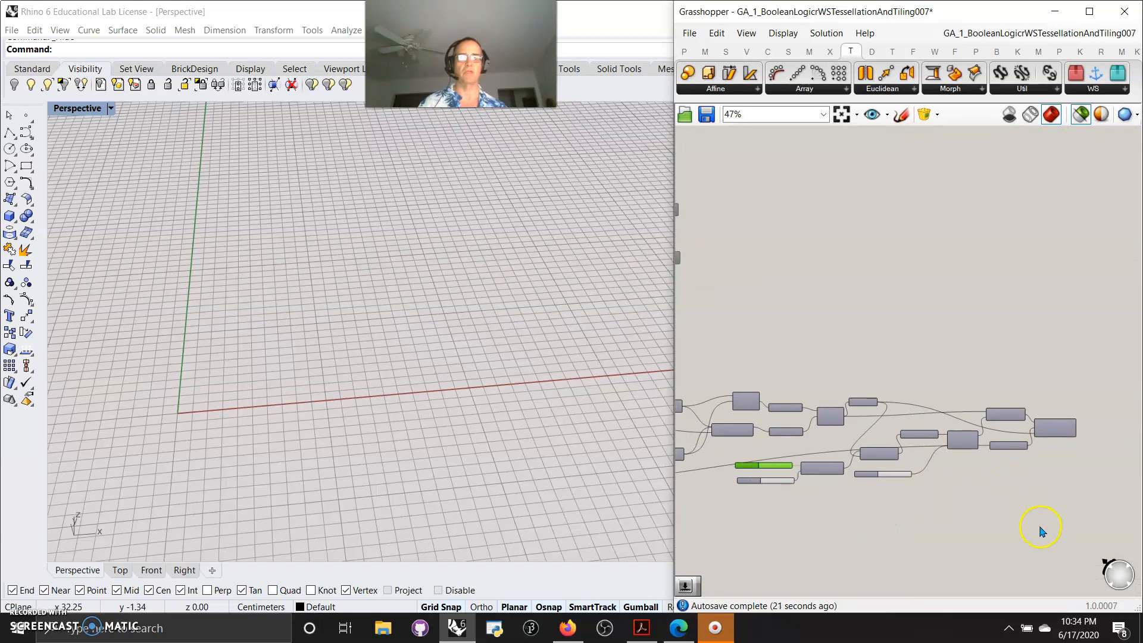
Select the final tiling components and rearrange the group's components into a compact cluster on the canvas
{"action": "left_click_drag", "start_coordinate": [1055, 522], "coordinate": [958, 384]}
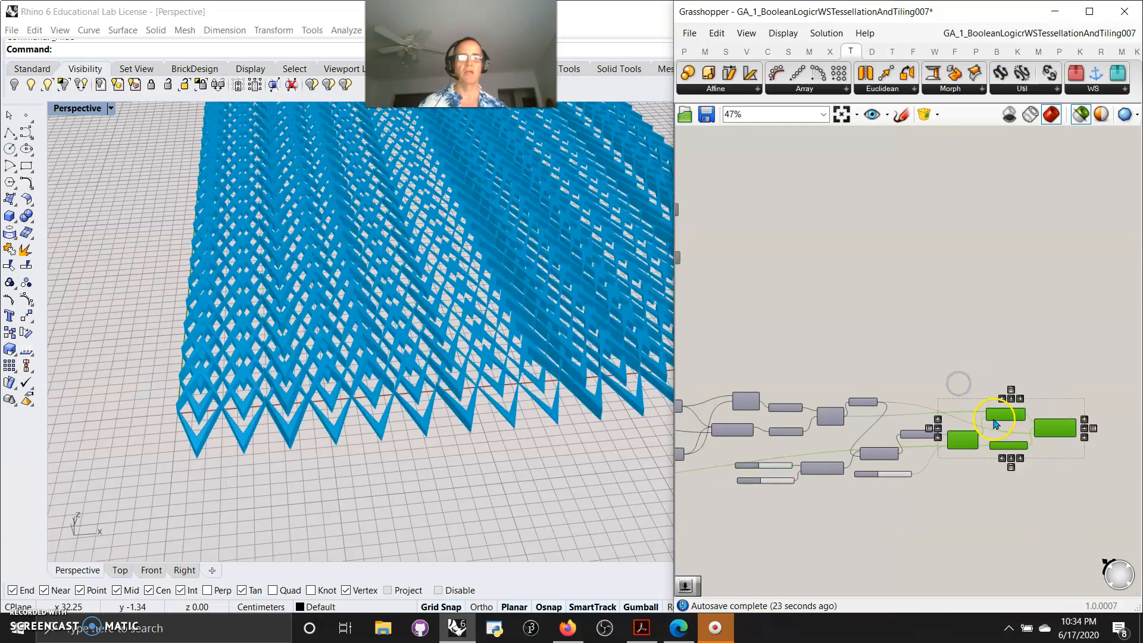
{"action": "left_click_drag", "start_coordinate": [995, 418], "coordinate": [1056, 376]}
{"action": "left_click_drag", "start_coordinate": [938, 531], "coordinate": [783, 461]}
{"action": "left_click_drag", "start_coordinate": [875, 457], "coordinate": [960, 472]}
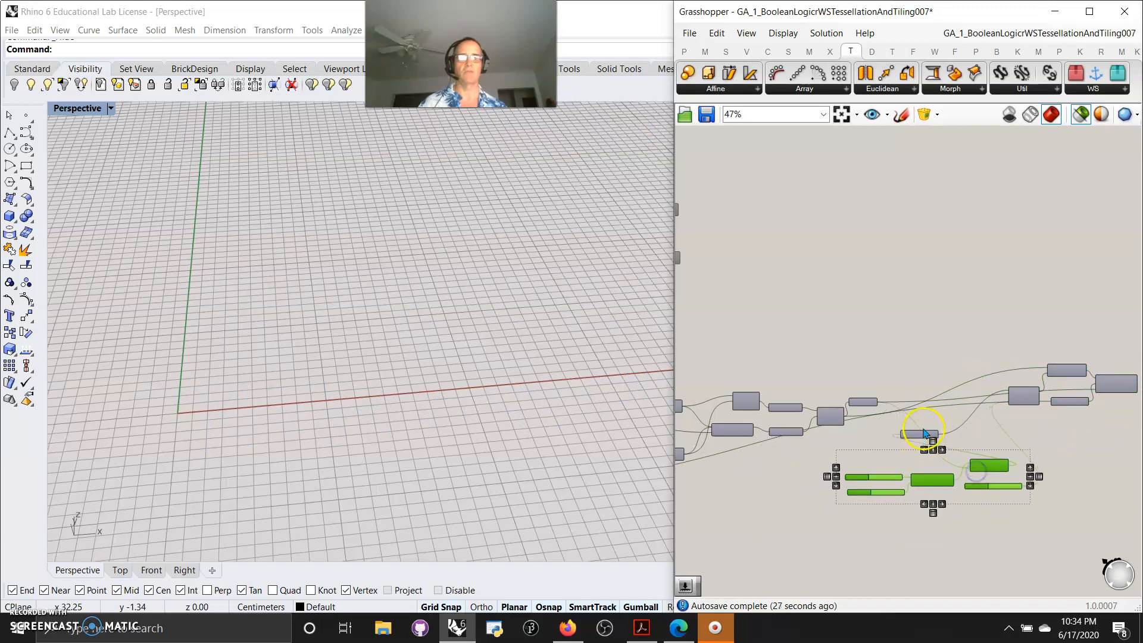
{"action": "left_click_drag", "start_coordinate": [924, 432], "coordinate": [979, 414]}
{"action": "left_click_drag", "start_coordinate": [1000, 522], "coordinate": [871, 451]}
{"action": "left_click_drag", "start_coordinate": [982, 470], "coordinate": [1016, 418]}
{"action": "right_click_drag", "start_coordinate": [952, 494], "coordinate": [887, 480]}
{"action": "left_click_drag", "start_coordinate": [1010, 470], "coordinate": [832, 331]}
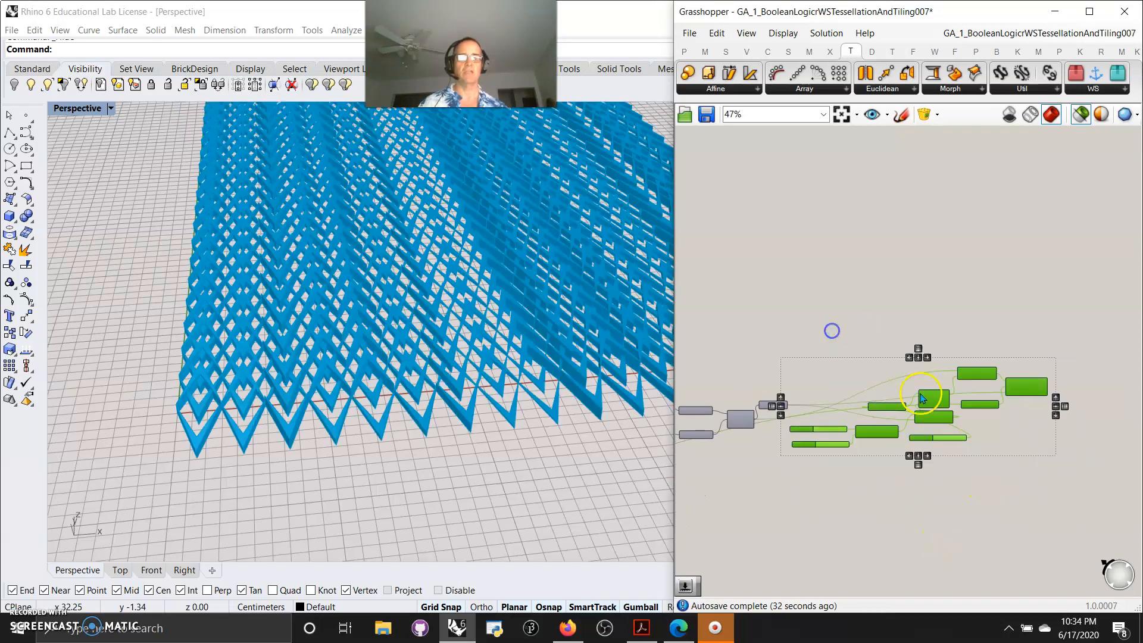
{"action": "left_click_drag", "start_coordinate": [975, 380], "coordinate": [1012, 388]}
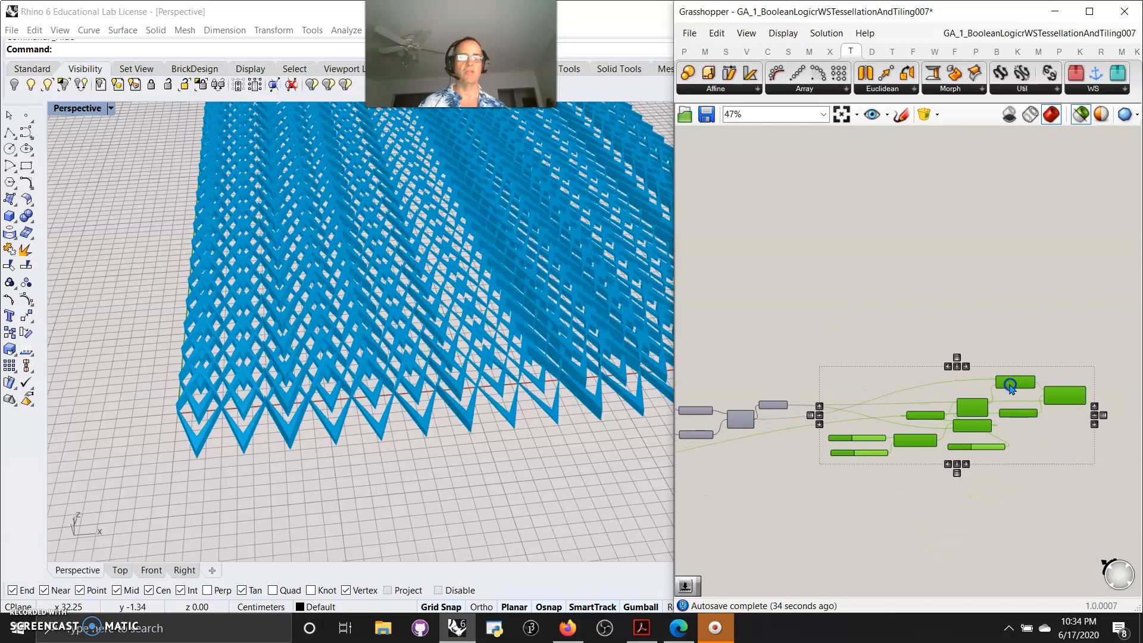
{"action": "left_click", "coordinate": [887, 369]}
{"action": "scroll", "coordinate": [945, 420], "scroll_direction": "up", "scroll_amount": 6}
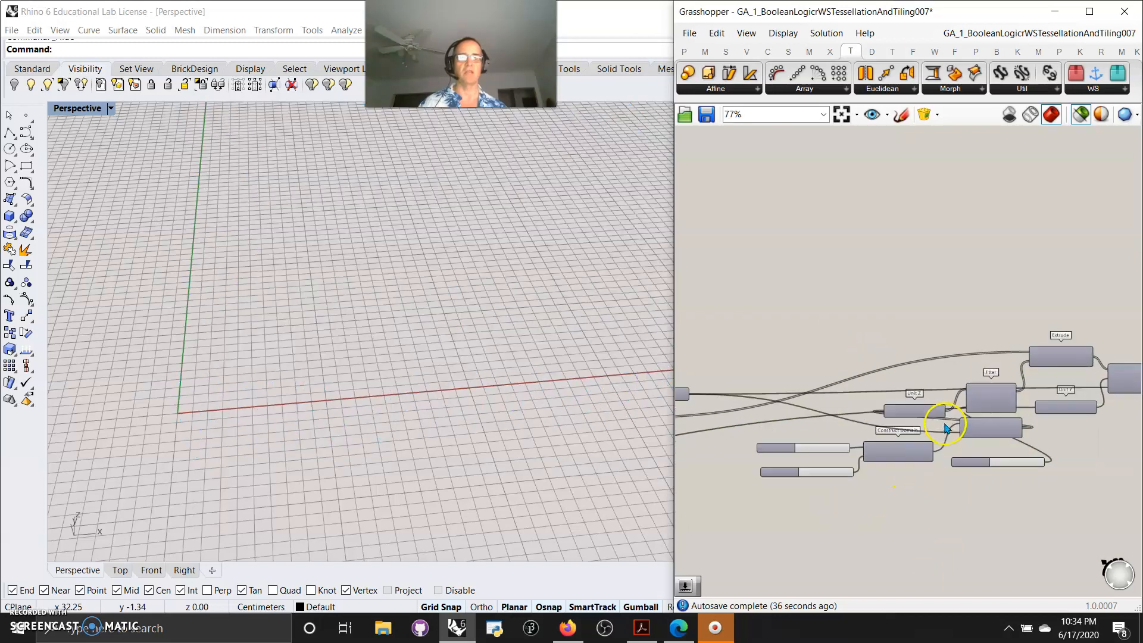
{"action": "scroll", "coordinate": [920, 379], "scroll_direction": "down", "scroll_amount": 6}
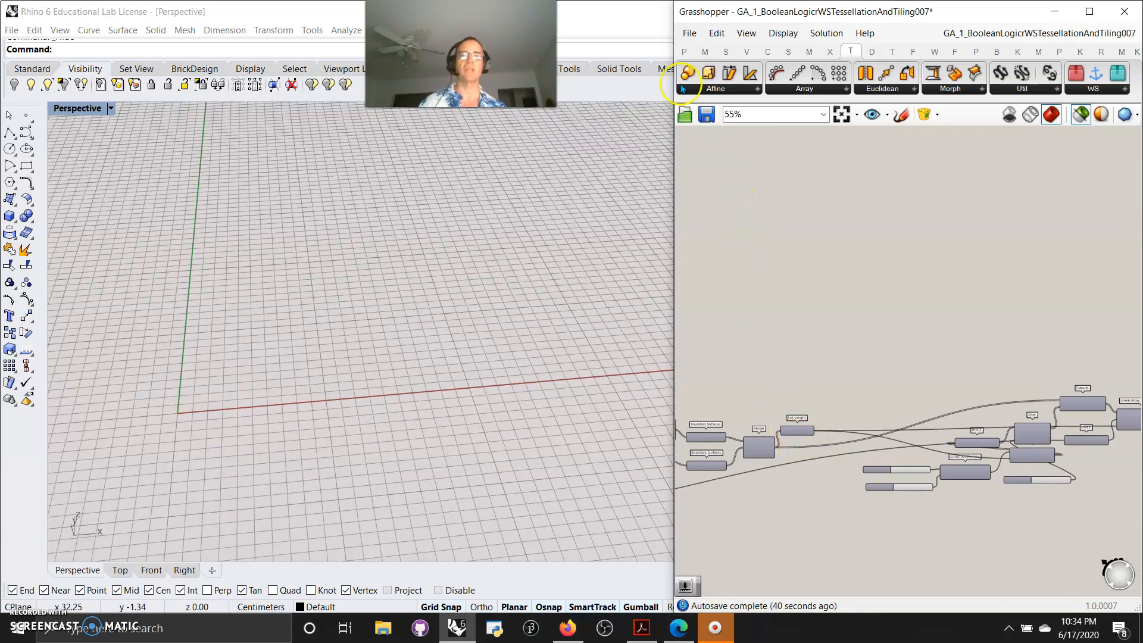
Place a Transpose Matrix component on the canvas
{"action": "left_click", "coordinate": [705, 51]}
{"action": "left_click", "coordinate": [762, 88]}
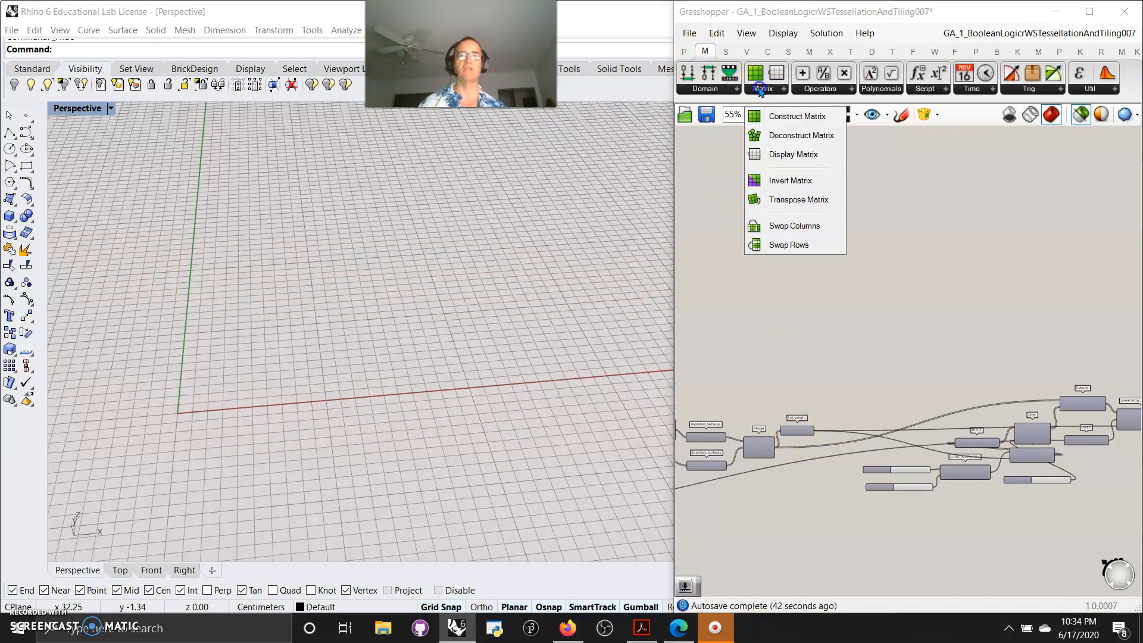
{"action": "left_click", "coordinate": [780, 200]}
{"action": "left_click", "coordinate": [891, 306]}
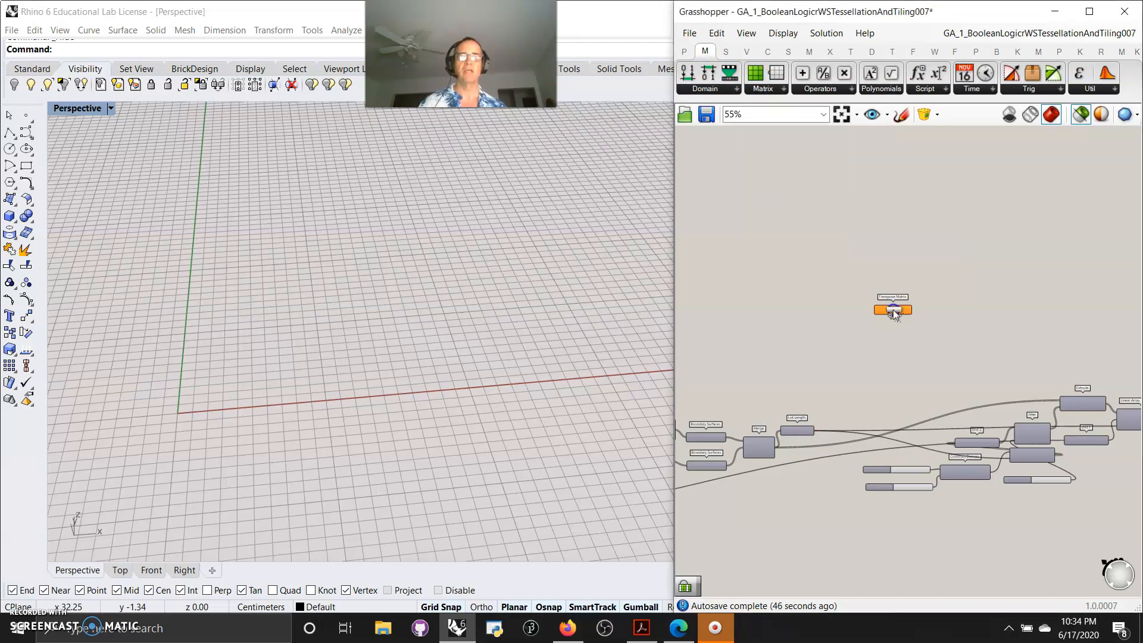
{"action": "scroll", "coordinate": [890, 306], "scroll_direction": "up", "scroll_amount": 5}
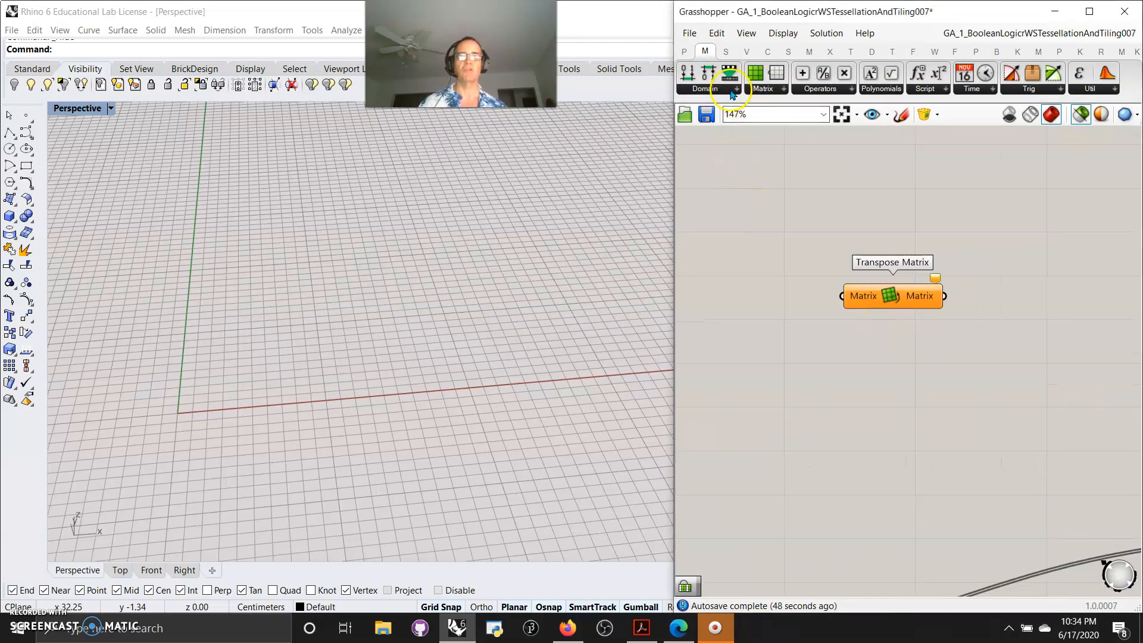
Add a second Transpose Matrix component and wire its output into a new Panel
{"action": "left_click", "coordinate": [764, 88]}
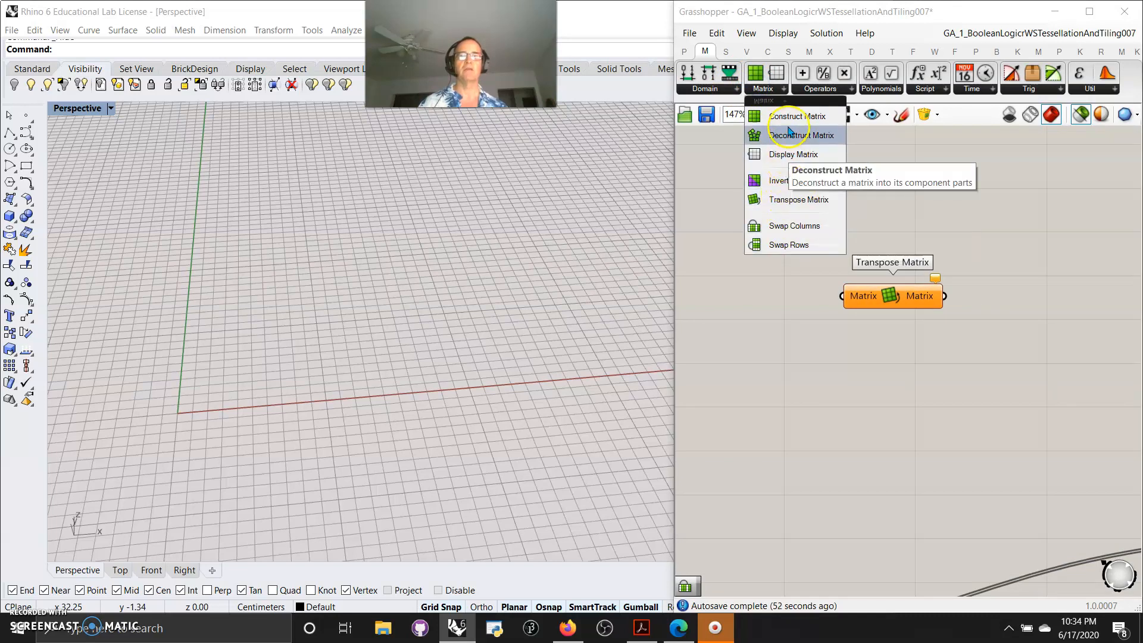
{"action": "left_click", "coordinate": [768, 89]}
{"action": "left_click", "coordinate": [768, 90]}
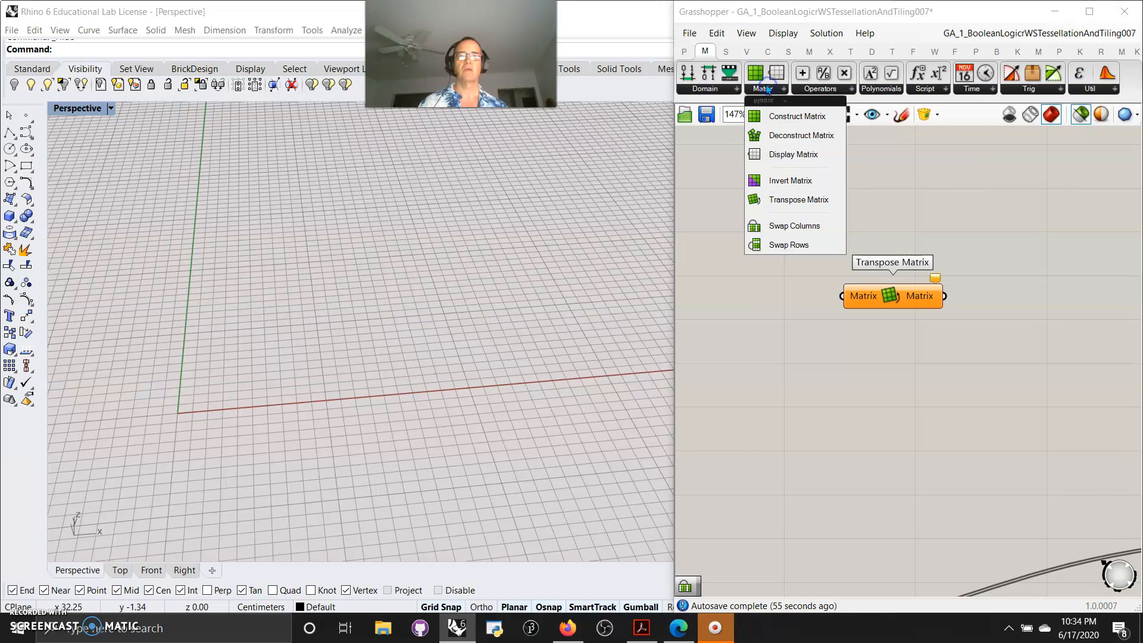
{"action": "left_click", "coordinate": [792, 197]}
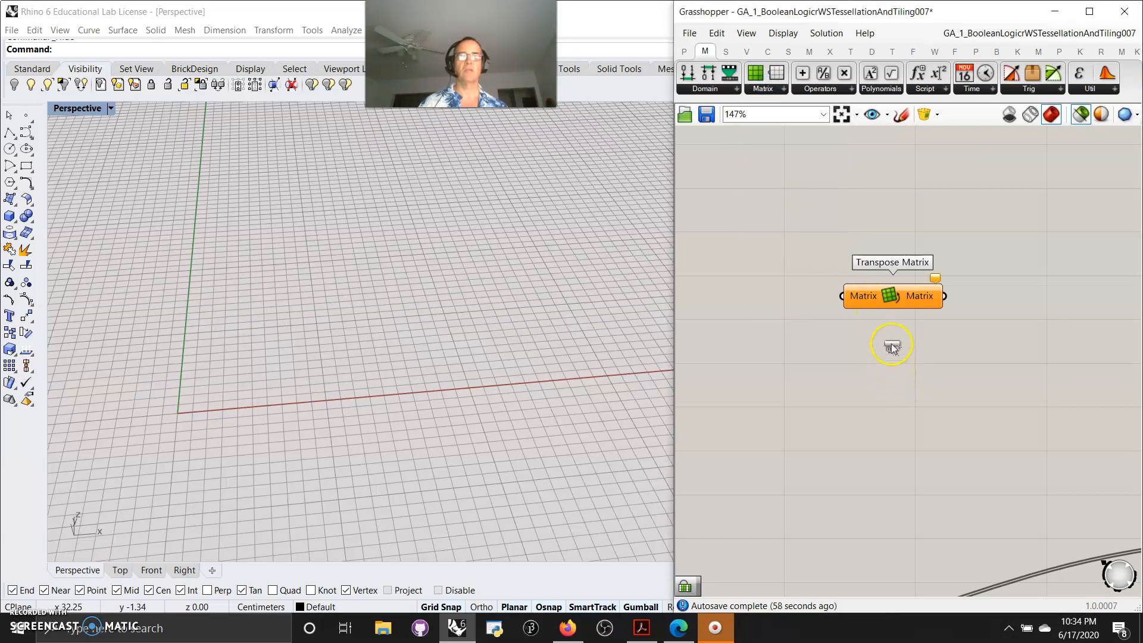
{"action": "left_click", "coordinate": [893, 360]}
{"action": "left_click_drag", "start_coordinate": [891, 370], "coordinate": [894, 367]}
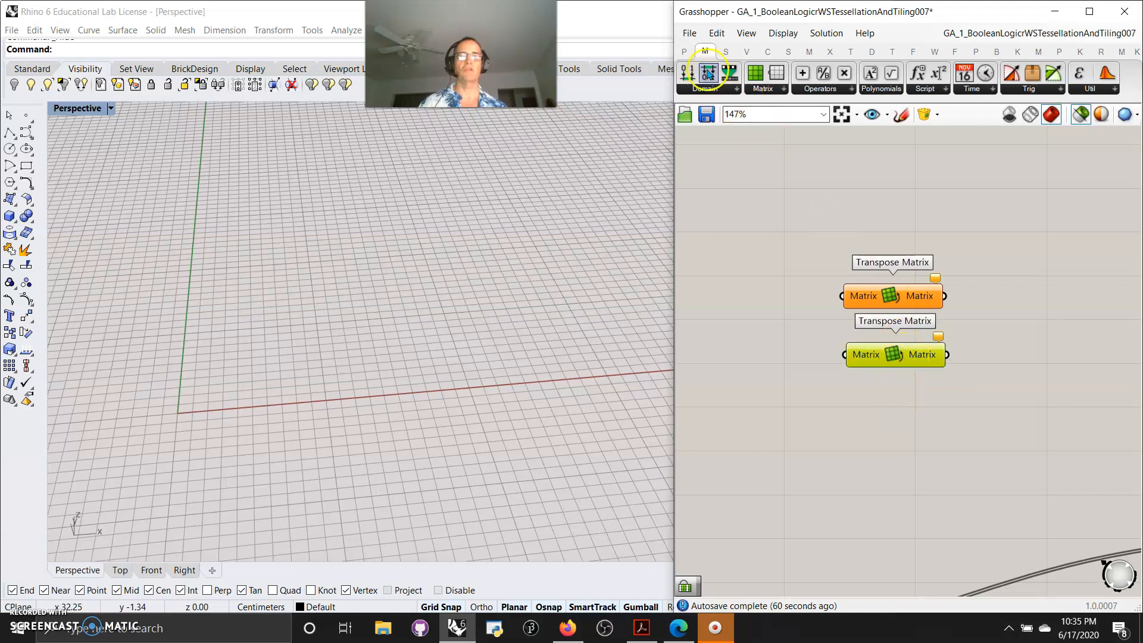
{"action": "left_click", "coordinate": [684, 51]}
{"action": "left_click_drag", "start_coordinate": [941, 72], "coordinate": [1052, 360]}
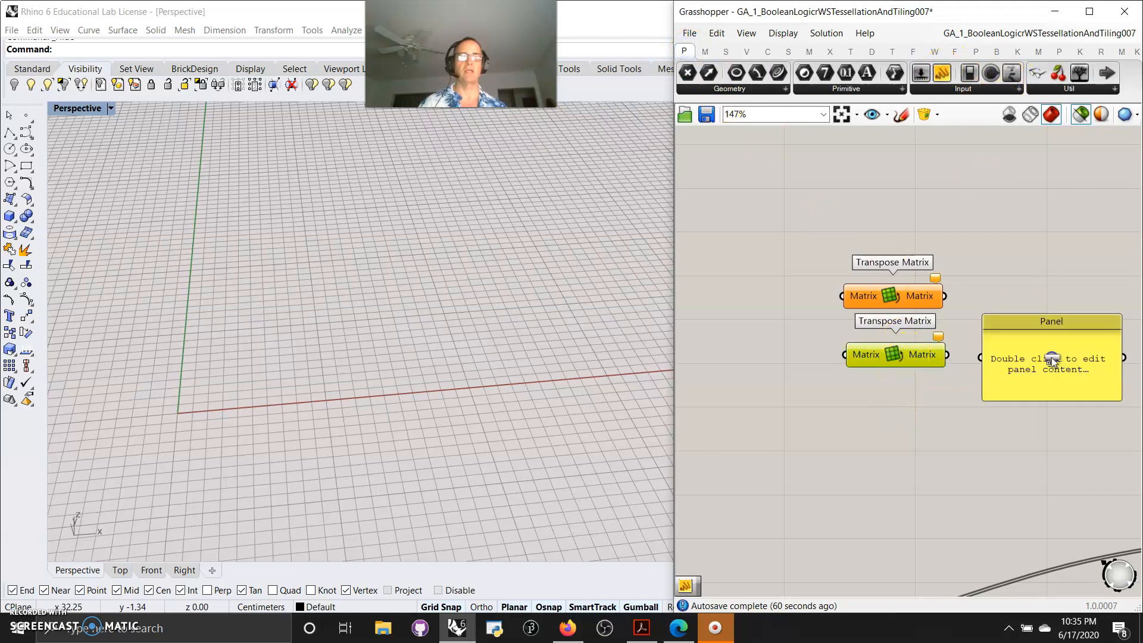
{"action": "left_click_drag", "start_coordinate": [943, 355], "coordinate": [1025, 374]}
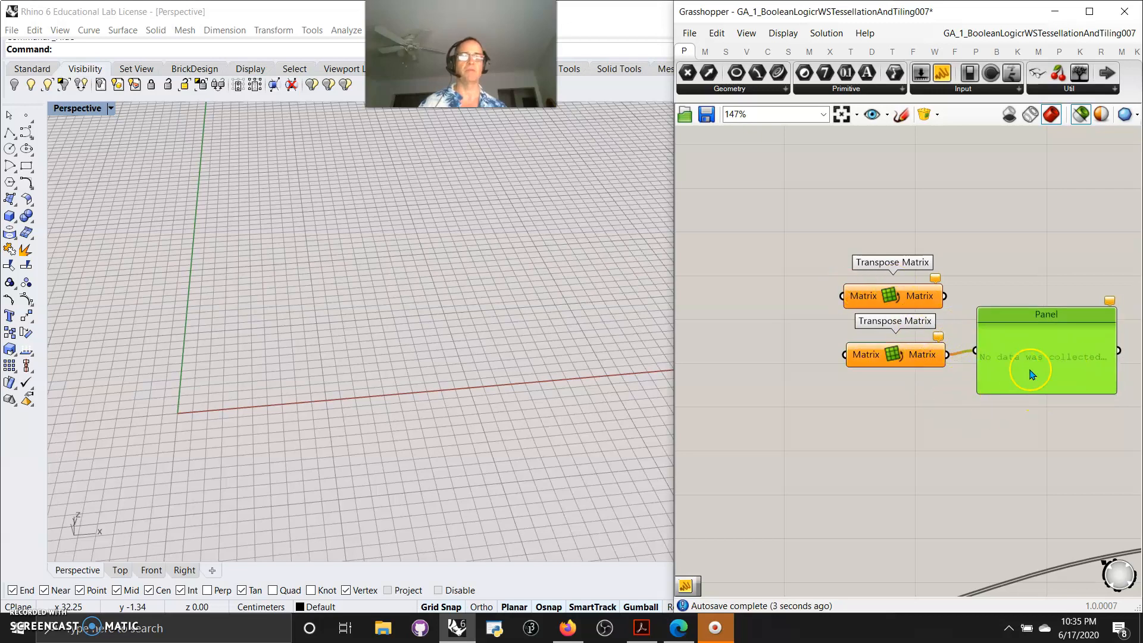
Delete the Panel and both Transpose Matrix components from the canvas
{"action": "key", "text": "Delete"}
{"action": "left_click", "coordinate": [919, 358]}
{"action": "key", "text": "Delete"}
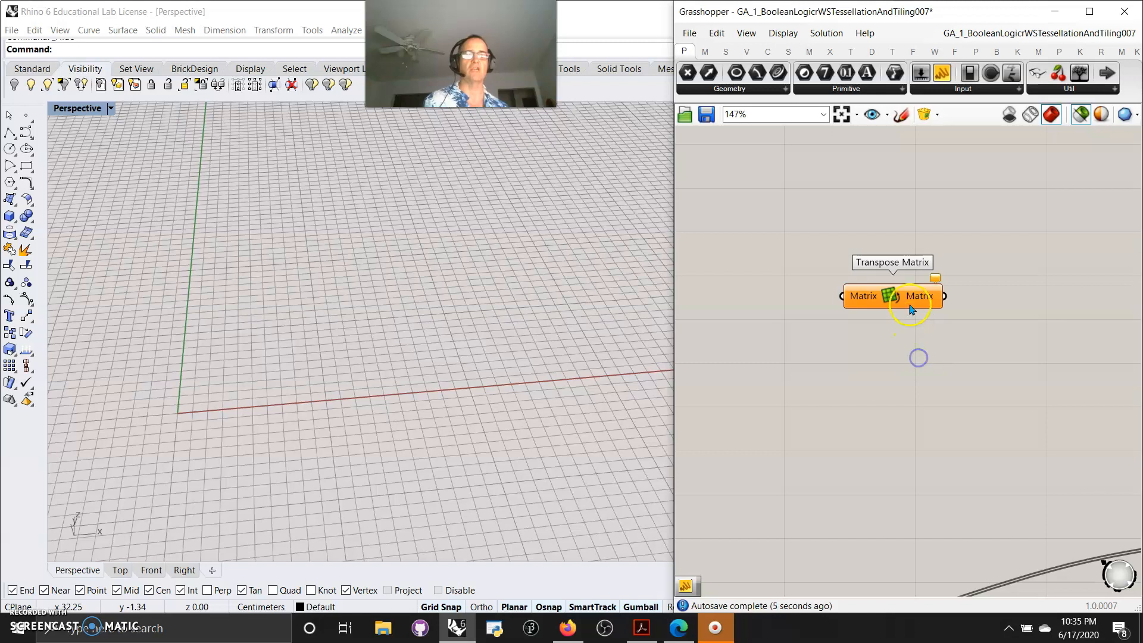
{"action": "left_click", "coordinate": [910, 309]}
{"action": "key", "text": "Delete"}
Navigate the canvas to review the Jitter, Construct Domain, Range and Linear Array components of the definition
{"action": "right_click_drag", "start_coordinate": [941, 451], "coordinate": [833, 222]}
{"action": "scroll", "coordinate": [845, 250], "scroll_direction": "down", "scroll_amount": 5}
{"action": "left_click_drag", "start_coordinate": [996, 404], "coordinate": [752, 247]}
{"action": "right_click_drag", "start_coordinate": [753, 247], "coordinate": [837, 247]}
{"action": "scroll", "coordinate": [896, 296], "scroll_direction": "up", "scroll_amount": 5}
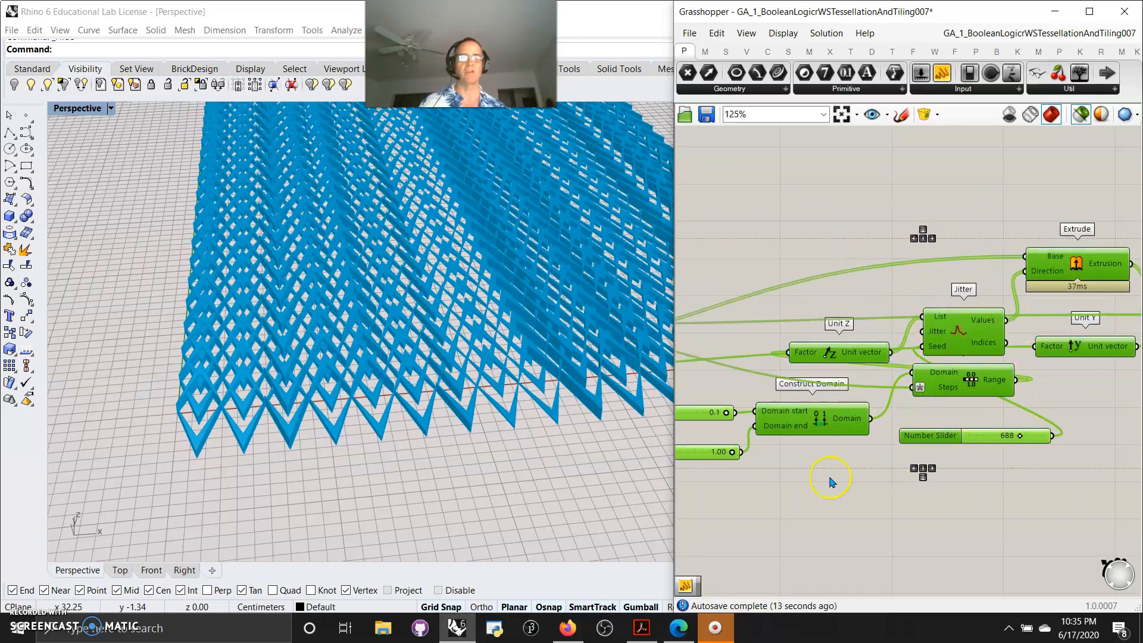
{"action": "right_click_drag", "start_coordinate": [856, 503], "coordinate": [908, 518]}
{"action": "scroll", "coordinate": [907, 516], "scroll_direction": "down", "scroll_amount": 3}
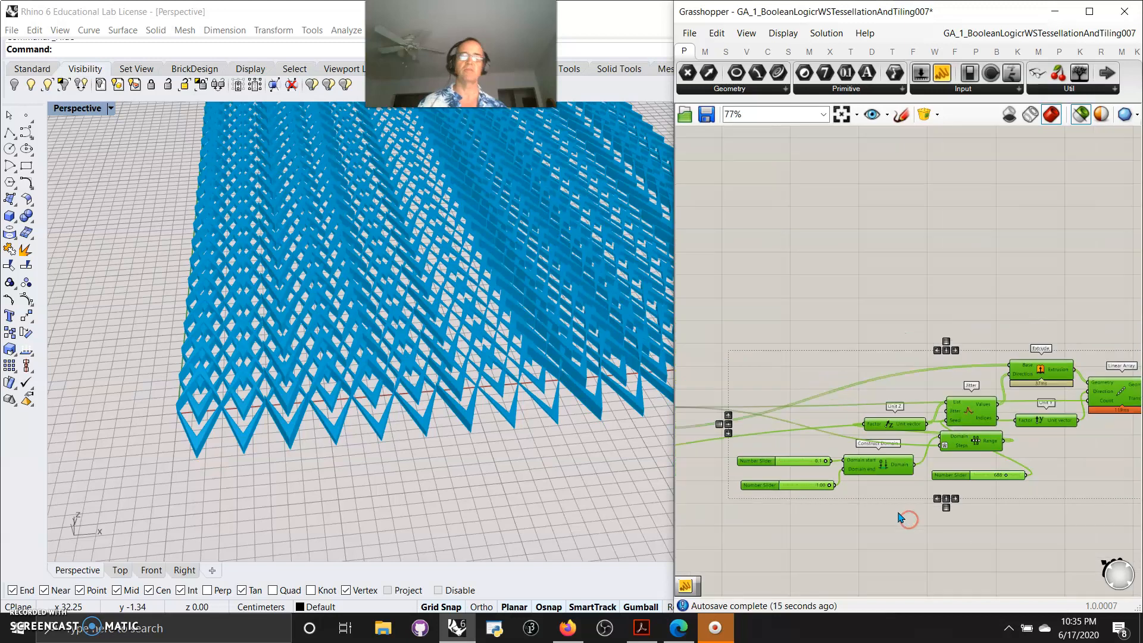
{"action": "right_click_drag", "start_coordinate": [834, 540], "coordinate": [921, 540]}
{"action": "scroll", "coordinate": [767, 423], "scroll_direction": "up", "scroll_amount": 3}
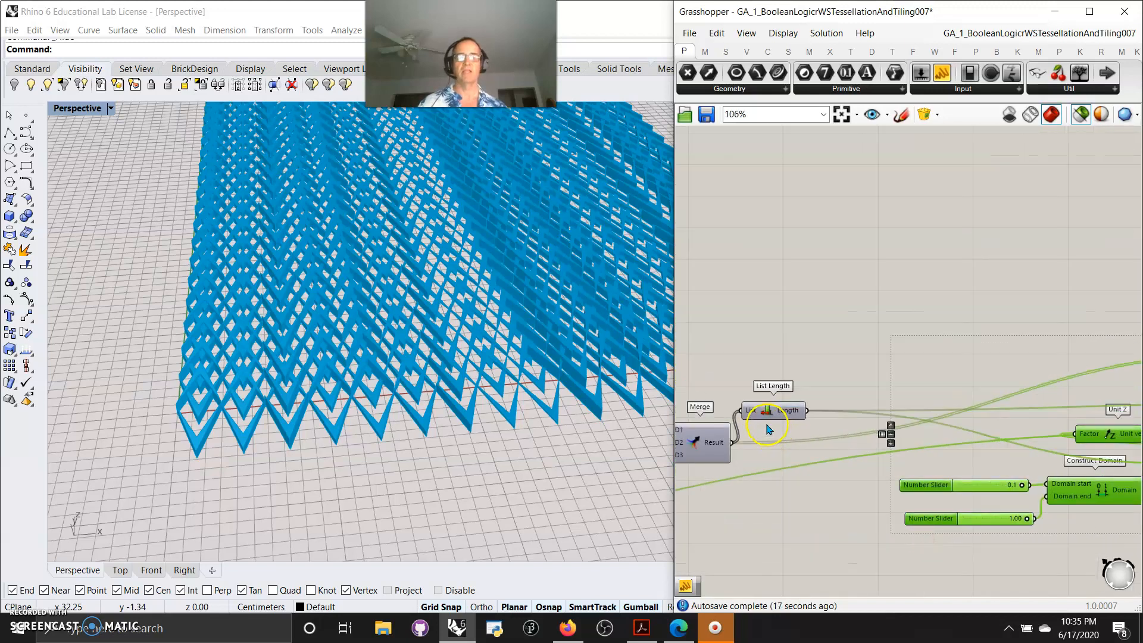
{"action": "right_click_drag", "start_coordinate": [849, 458], "coordinate": [718, 393]}
{"action": "right_click_drag", "start_coordinate": [977, 530], "coordinate": [906, 528]}
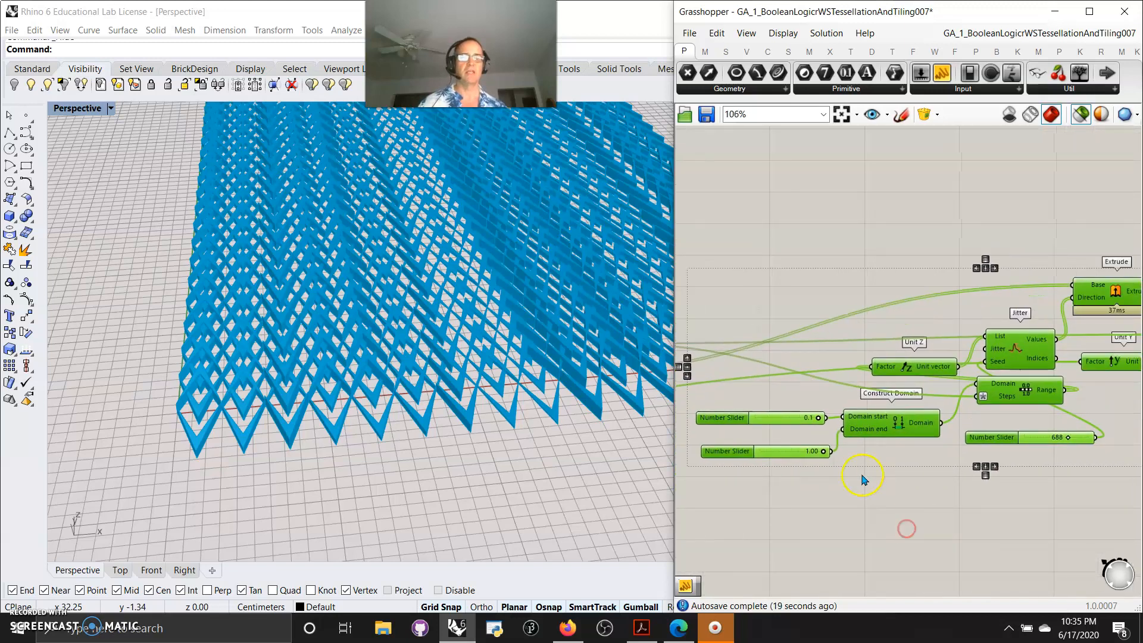
{"action": "right_click_drag", "start_coordinate": [1026, 490], "coordinate": [932, 516]}
{"action": "scroll", "coordinate": [966, 490], "scroll_direction": "up", "scroll_amount": 1}
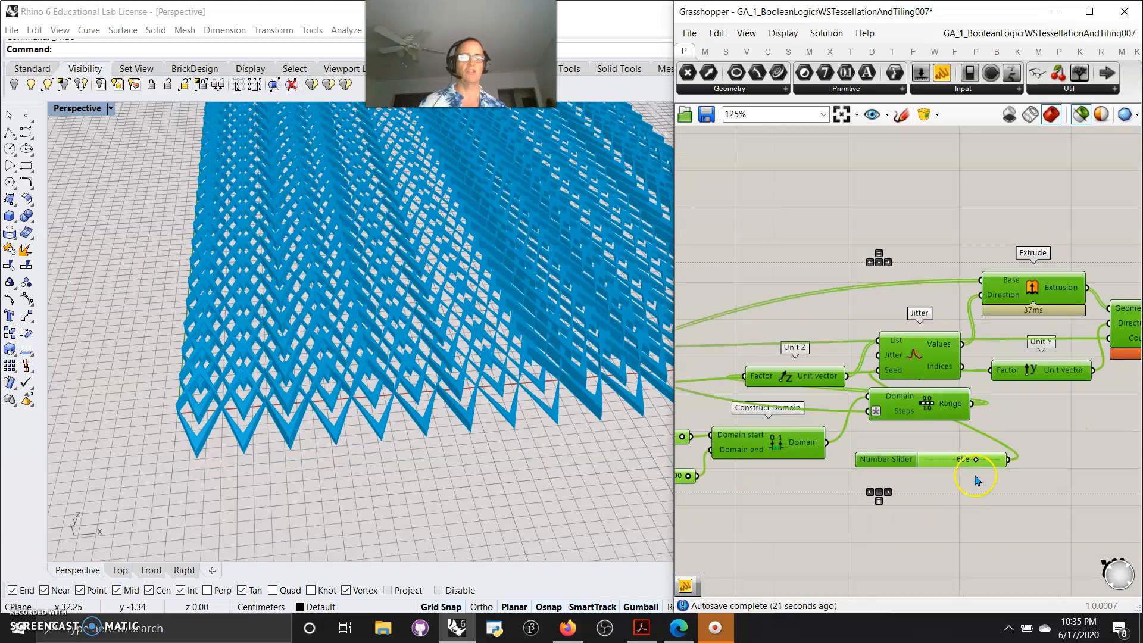
{"action": "right_click_drag", "start_coordinate": [976, 481], "coordinate": [939, 519]}
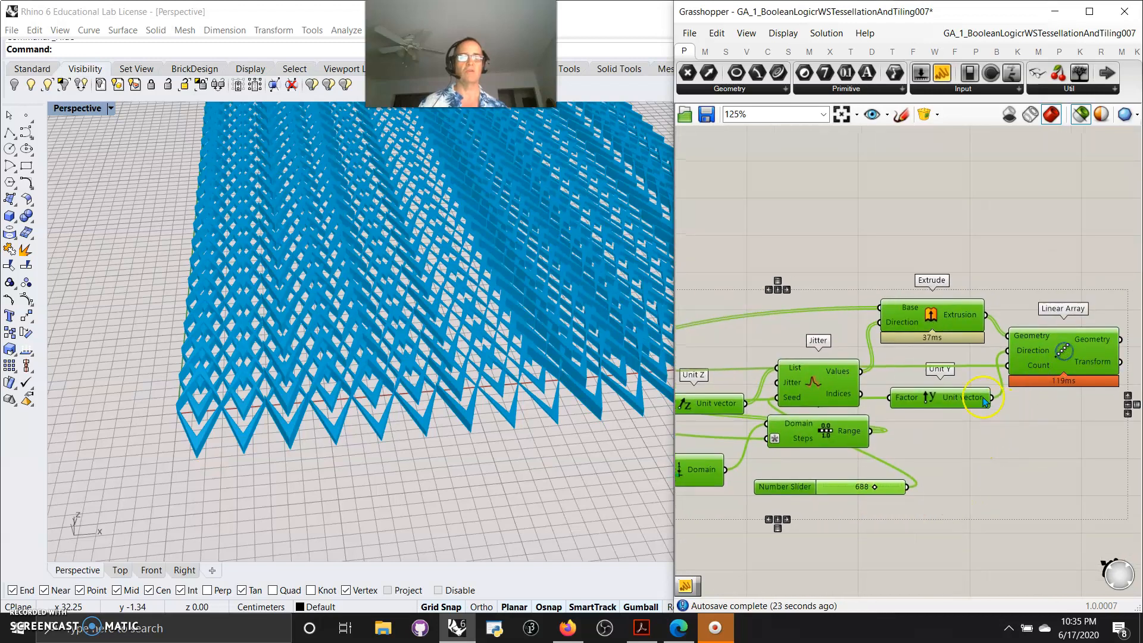
{"action": "left_click_drag", "start_coordinate": [936, 401], "coordinate": [960, 418]}
{"action": "left_click", "coordinate": [985, 486]}
{"action": "right_click_drag", "start_coordinate": [931, 482], "coordinate": [1056, 467]}
{"action": "right_click_drag", "start_coordinate": [857, 483], "coordinate": [1000, 484]}
{"action": "right_click_drag", "start_coordinate": [768, 480], "coordinate": [987, 455]}
{"action": "right_click_drag", "start_coordinate": [831, 480], "coordinate": [1061, 455]}
{"action": "scroll", "coordinate": [961, 473], "scroll_direction": "down", "scroll_amount": 8}
{"action": "scroll", "coordinate": [844, 497], "scroll_direction": "up", "scroll_amount": 5}
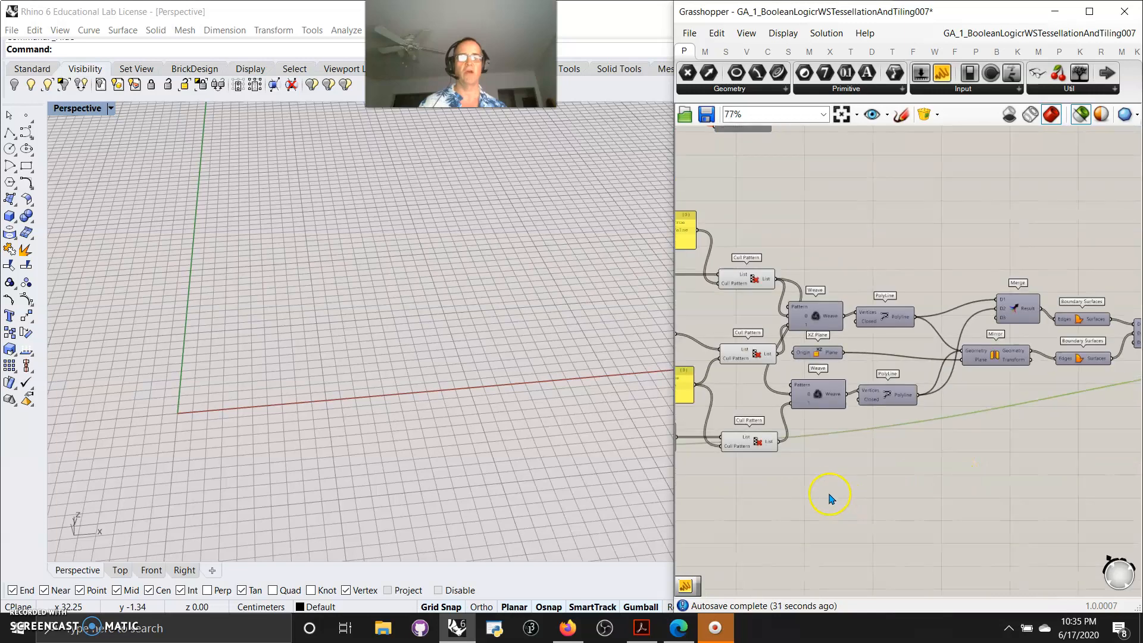
Widen the Grasshopper window and toggle the canvas preview mode for selected objects
{"action": "right_click_drag", "start_coordinate": [945, 457], "coordinate": [976, 454]}
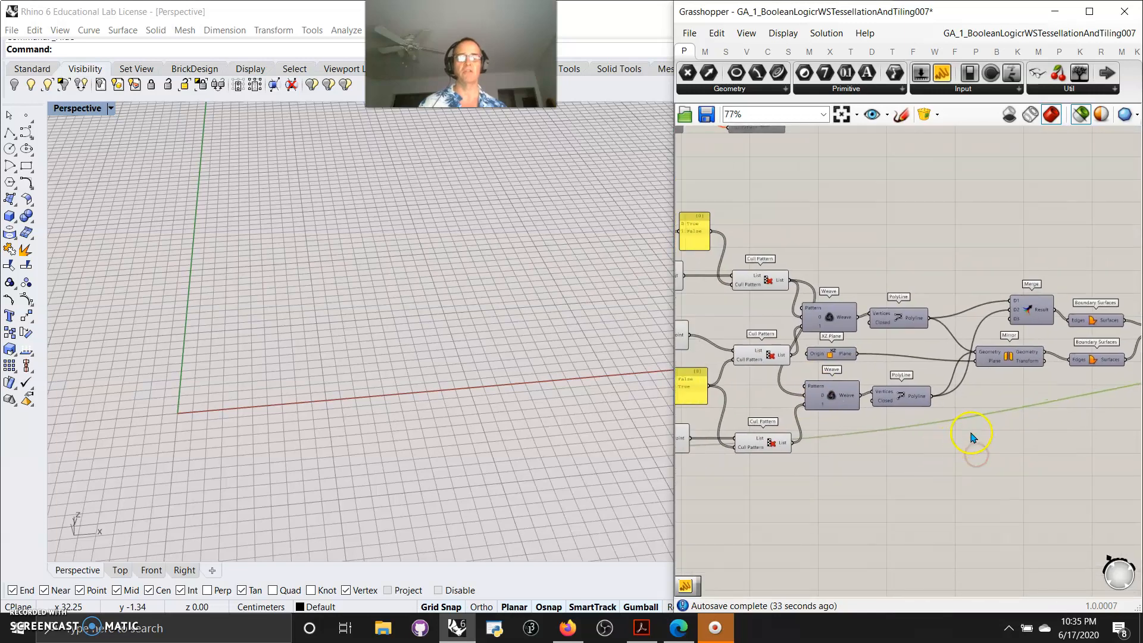
{"action": "left_click_drag", "start_coordinate": [672, 356], "coordinate": [583, 357]}
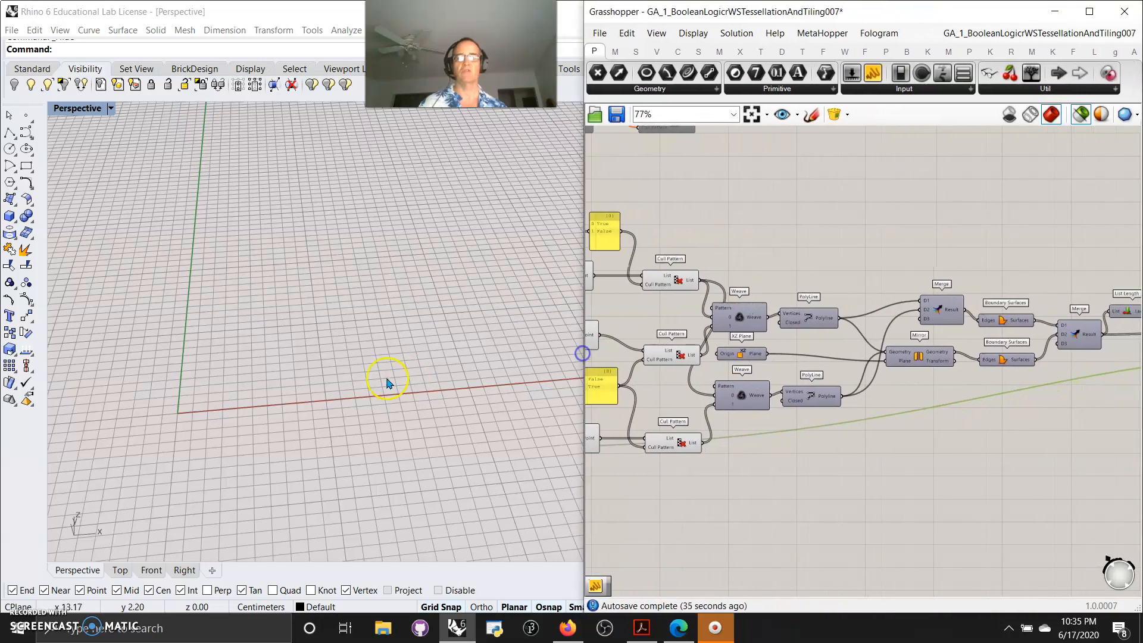
{"action": "left_click", "coordinate": [1080, 115]}
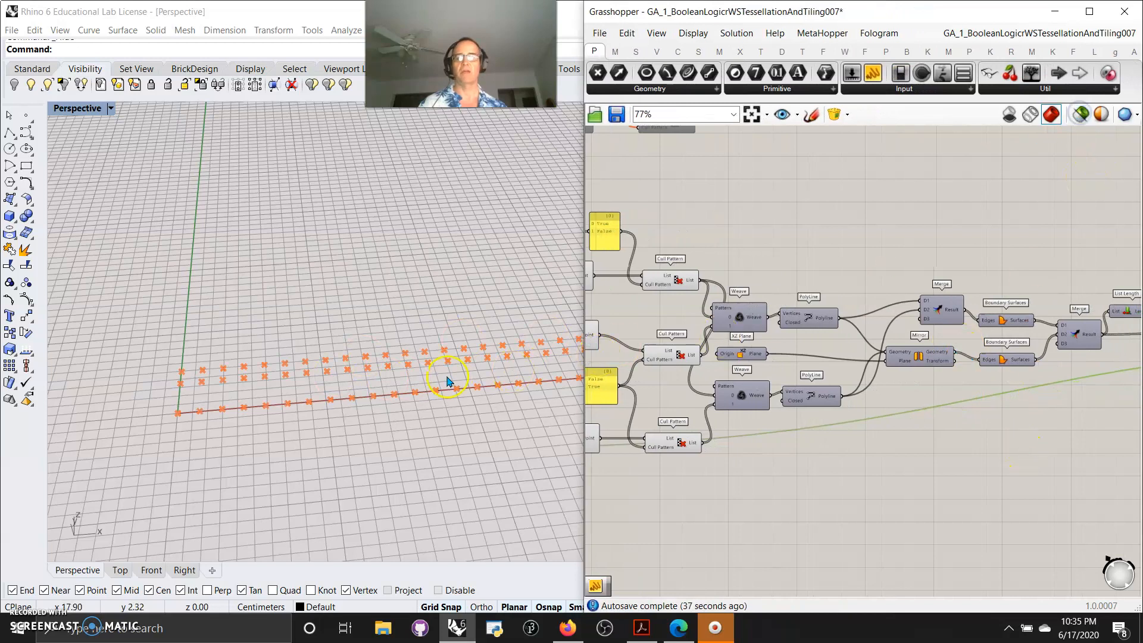
{"action": "right_click_drag", "start_coordinate": [447, 380], "coordinate": [431, 371]}
{"action": "left_click", "coordinate": [1077, 124]}
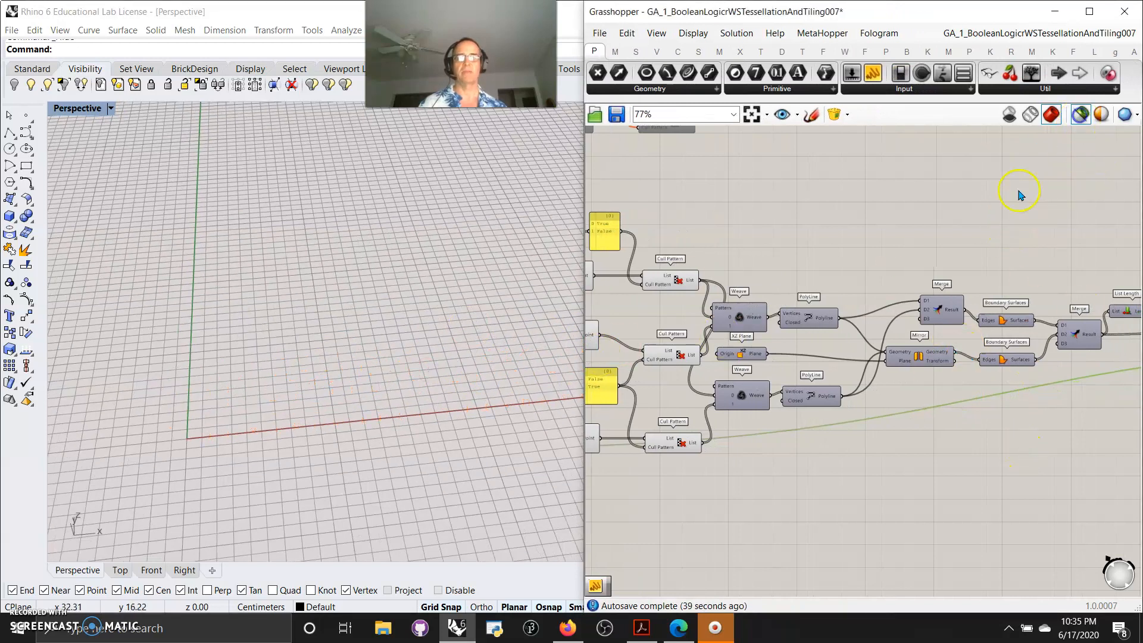
{"action": "left_click", "coordinate": [1079, 116]}
Select the lower component group on the canvas and turn its preview on
{"action": "scroll", "coordinate": [1002, 232], "scroll_direction": "down", "scroll_amount": 6}
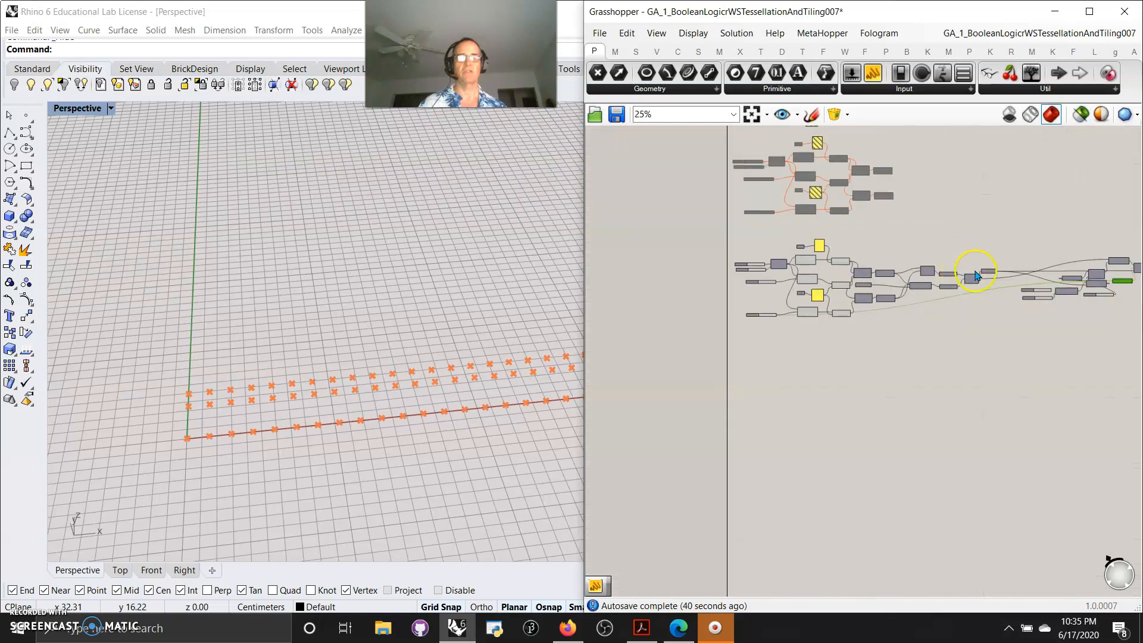
{"action": "left_click_drag", "start_coordinate": [1057, 363], "coordinate": [693, 236]}
{"action": "right_click", "coordinate": [773, 238]}
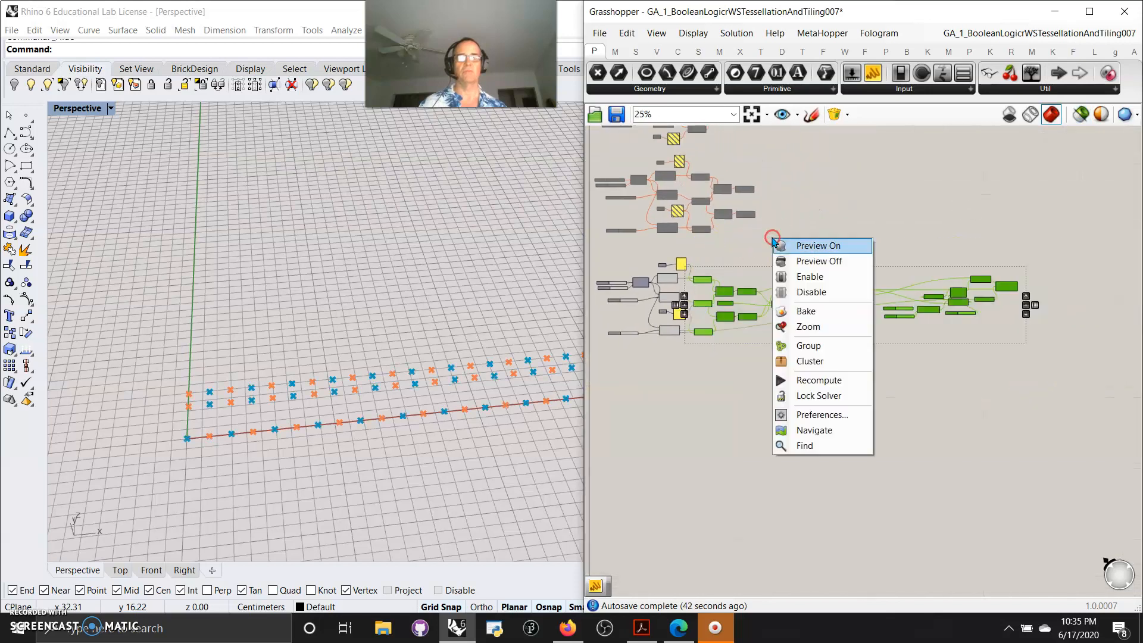
{"action": "left_click", "coordinate": [811, 246]}
Orbit the viewport and pan the canvas to inspect the Merge, Mirror, Boundary Surfaces and Linear Array components
{"action": "right_click_drag", "start_coordinate": [460, 362], "coordinate": [440, 346]}
{"action": "scroll", "coordinate": [926, 365], "scroll_direction": "up", "scroll_amount": 8}
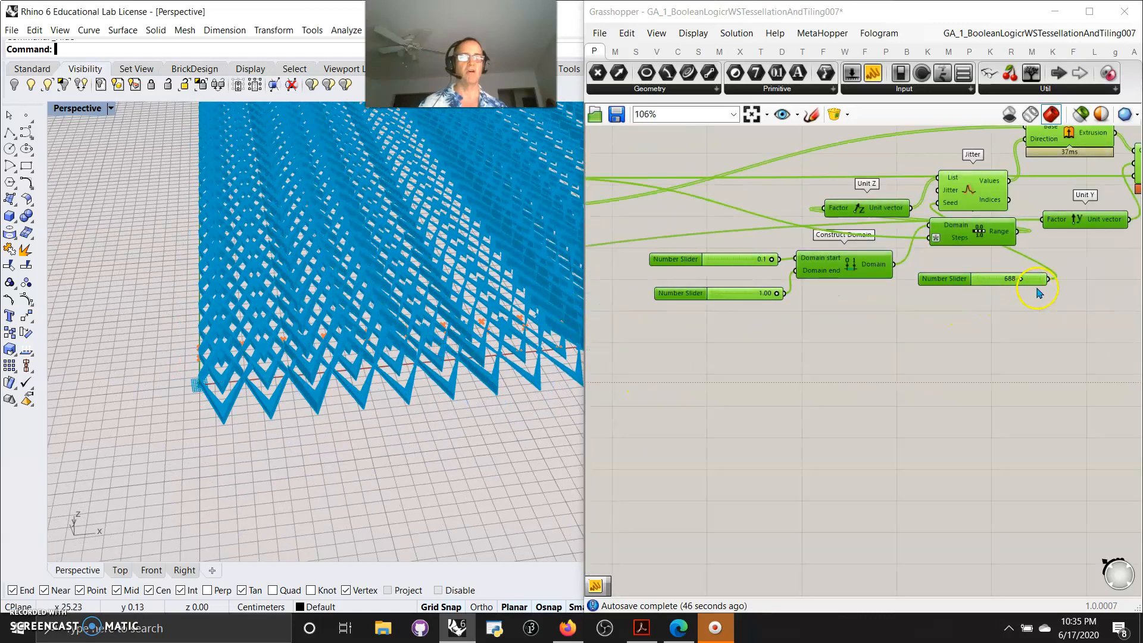
{"action": "right_click_drag", "start_coordinate": [901, 314], "coordinate": [1017, 325]}
{"action": "right_click_drag", "start_coordinate": [789, 357], "coordinate": [965, 357]}
{"action": "right_click_drag", "start_coordinate": [727, 388], "coordinate": [1006, 384]}
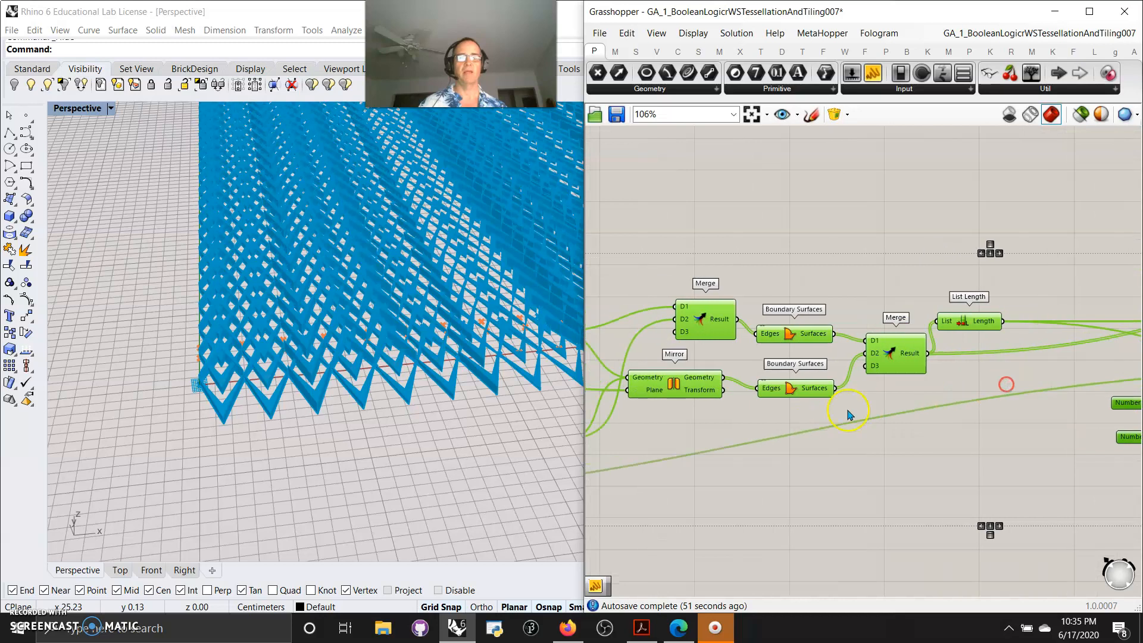
{"action": "mouse_move", "coordinate": [986, 326]}
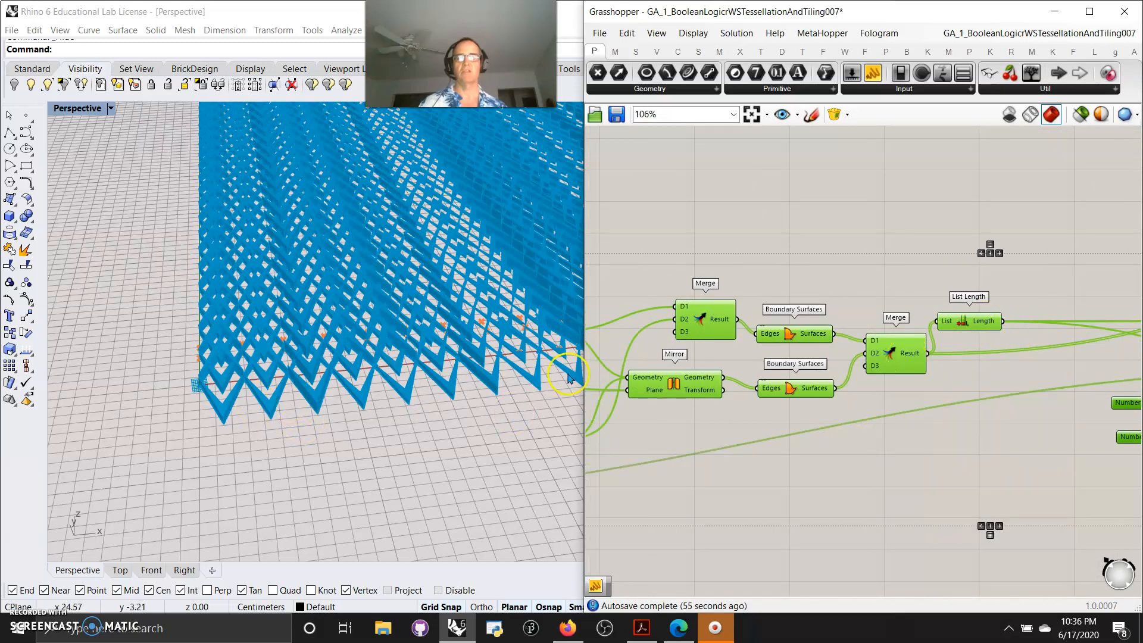
{"action": "scroll", "coordinate": [354, 320], "scroll_direction": "down", "scroll_amount": 3}
{"action": "right_click_drag", "start_coordinate": [354, 320], "coordinate": [381, 247]}
{"action": "right_click_drag", "start_coordinate": [993, 438], "coordinate": [627, 417]}
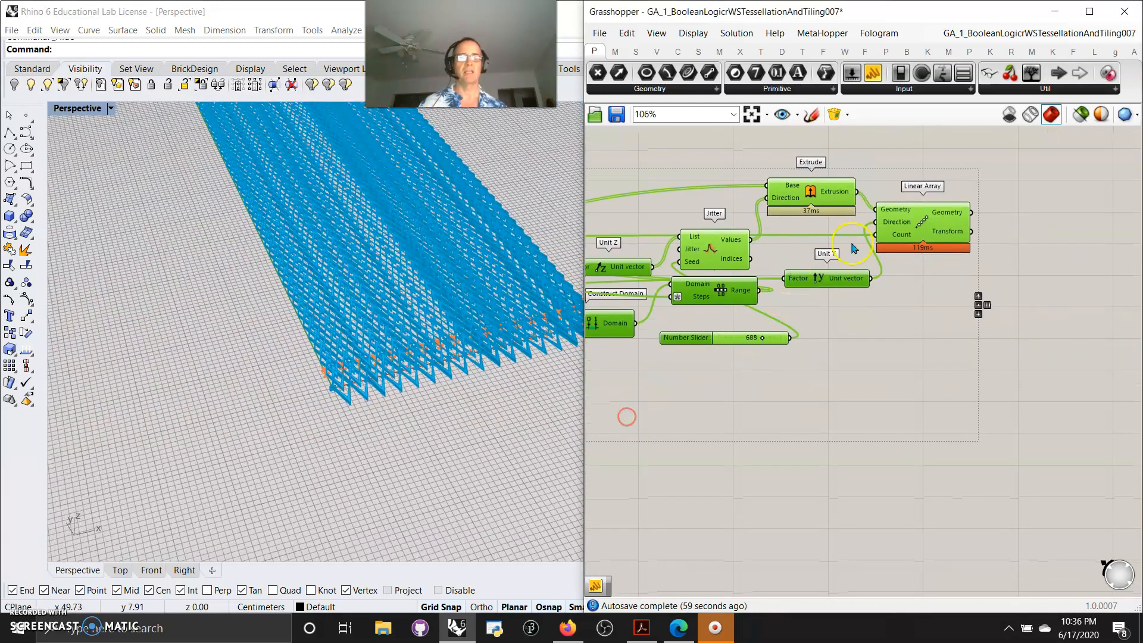
Apply the expression x/2 to the Linear Array's Count input
{"action": "right_click", "coordinate": [900, 237]}
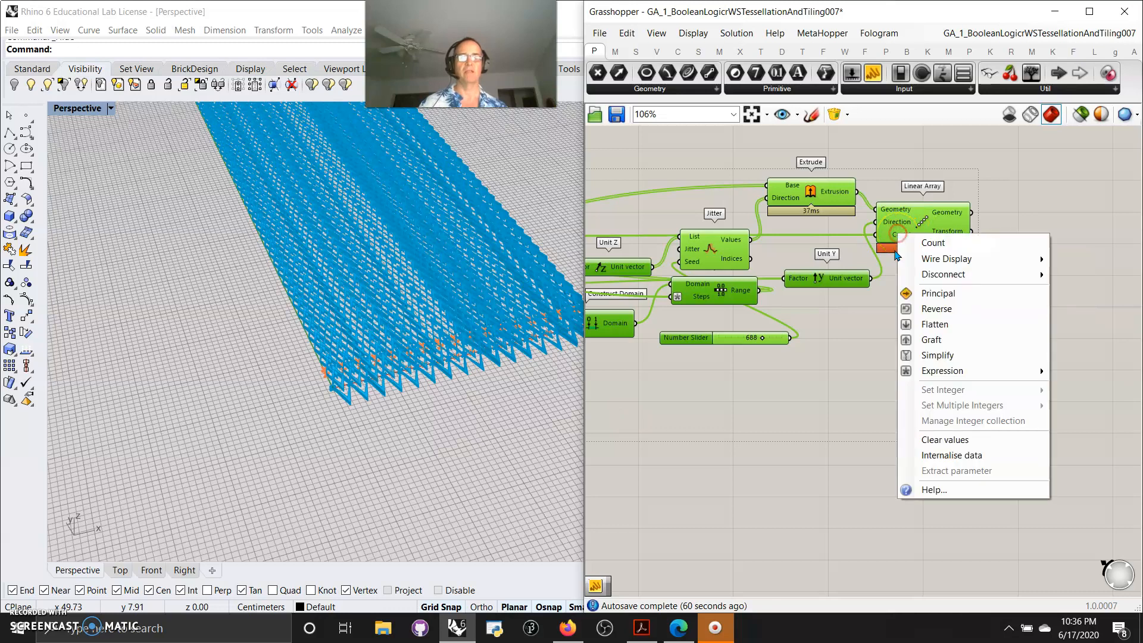
{"action": "mouse_move", "coordinate": [941, 372]}
{"action": "left_click", "coordinate": [819, 388]}
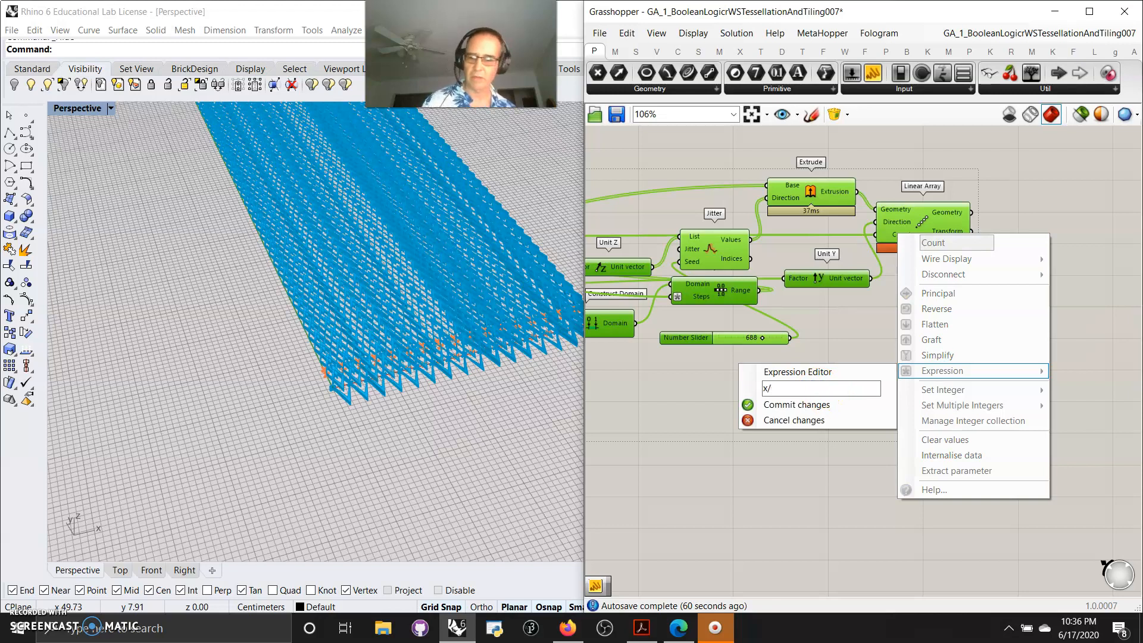
{"action": "type", "text": "x/2"}
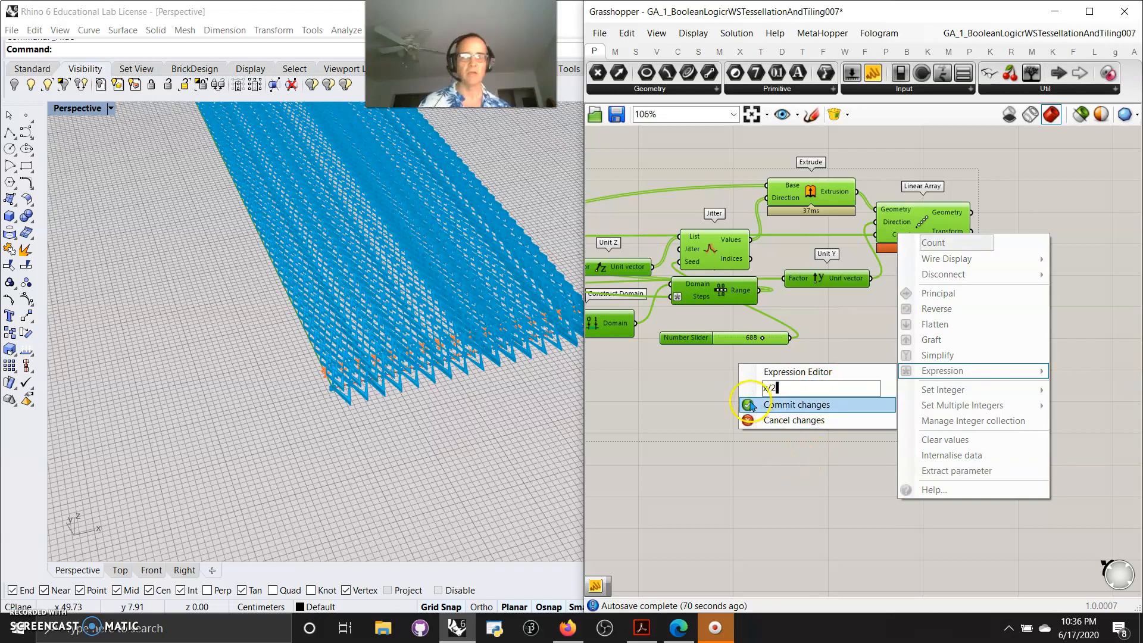
{"action": "left_click", "coordinate": [774, 404]}
Select the three Construct Point components feeding the Cull Patterns to preview their points
{"action": "right_click_drag", "start_coordinate": [388, 244], "coordinate": [431, 317]}
{"action": "scroll", "coordinate": [437, 288], "scroll_direction": "up", "scroll_amount": 6}
{"action": "scroll", "coordinate": [437, 288], "scroll_direction": "down", "scroll_amount": 3}
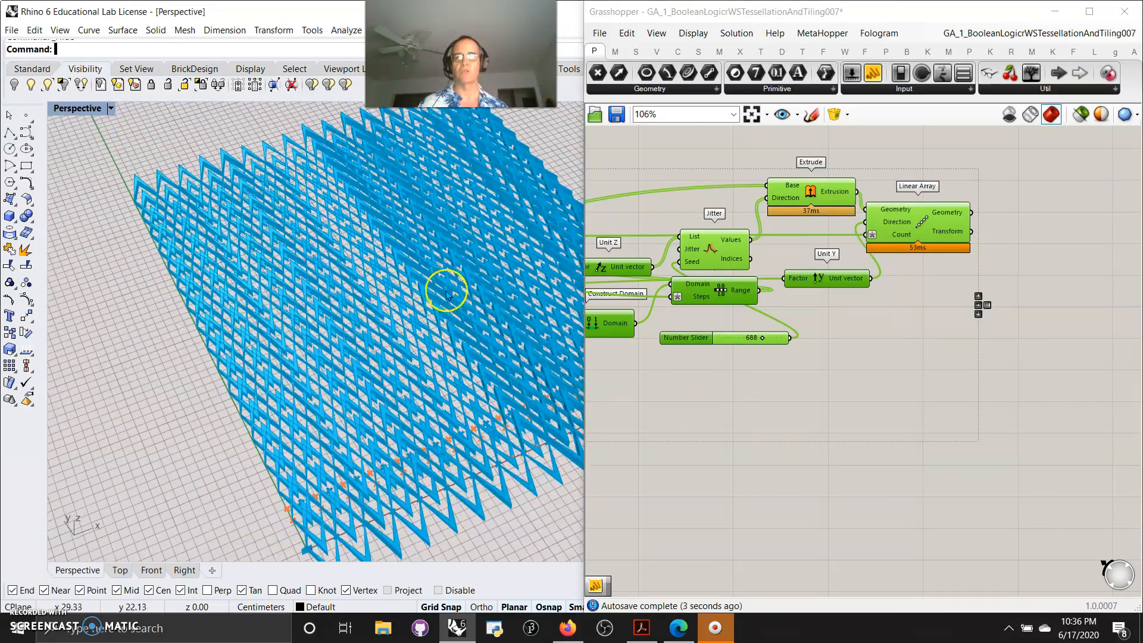
{"action": "left_click", "coordinate": [849, 352]}
{"action": "right_click_drag", "start_coordinate": [849, 351], "coordinate": [972, 377]}
{"action": "left_click_drag", "start_coordinate": [969, 297], "coordinate": [998, 474]}
{"action": "left_click", "coordinate": [994, 403]}
{"action": "left_click", "coordinate": [973, 325]}
{"action": "right_click_drag", "start_coordinate": [734, 517], "coordinate": [998, 475]}
{"action": "right_click_drag", "start_coordinate": [741, 441], "coordinate": [979, 416]}
{"action": "right_click_drag", "start_coordinate": [786, 452], "coordinate": [971, 459]}
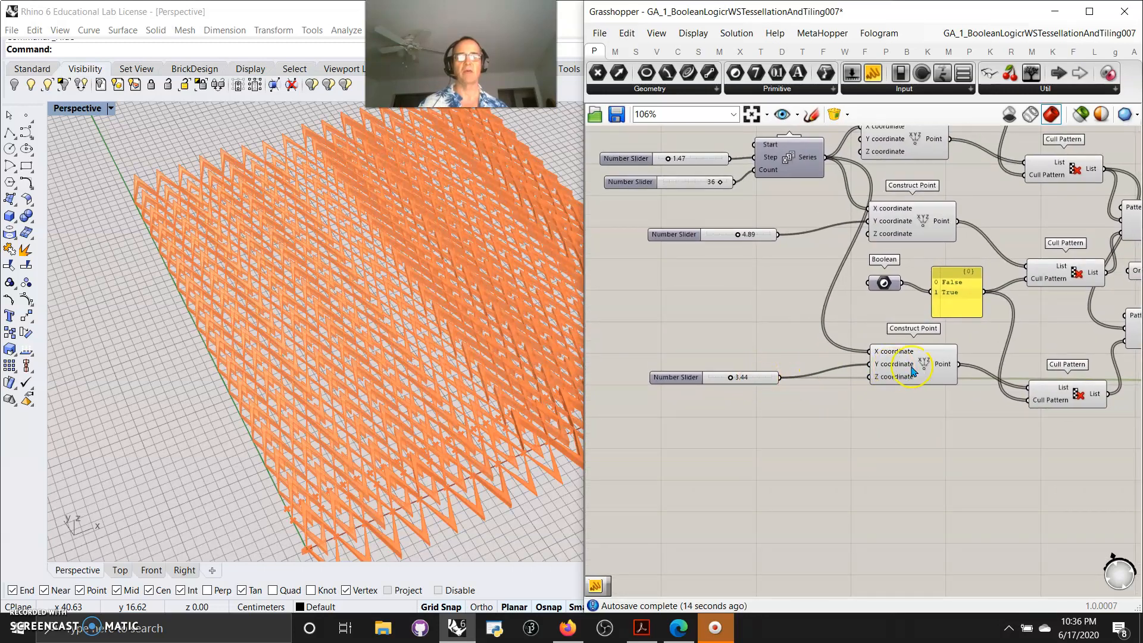
{"action": "left_click", "coordinate": [908, 245]}
{"action": "left_click", "coordinate": [911, 149], "text": "shift"}
{"action": "left_click", "coordinate": [915, 369], "text": "shift"}
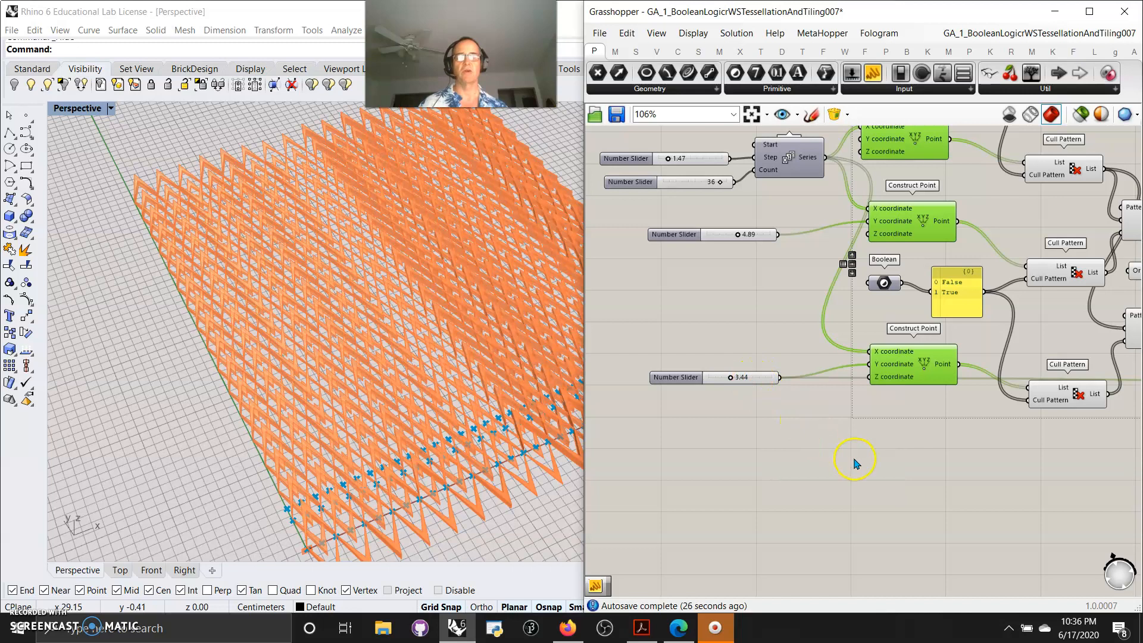
Set the Number Sliders feeding the middle and lower Construct Points to 1.45 and 4.24
{"action": "scroll", "coordinate": [855, 463], "scroll_direction": "down", "scroll_amount": 5}
{"action": "scroll", "coordinate": [757, 377], "scroll_direction": "up", "scroll_amount": 6}
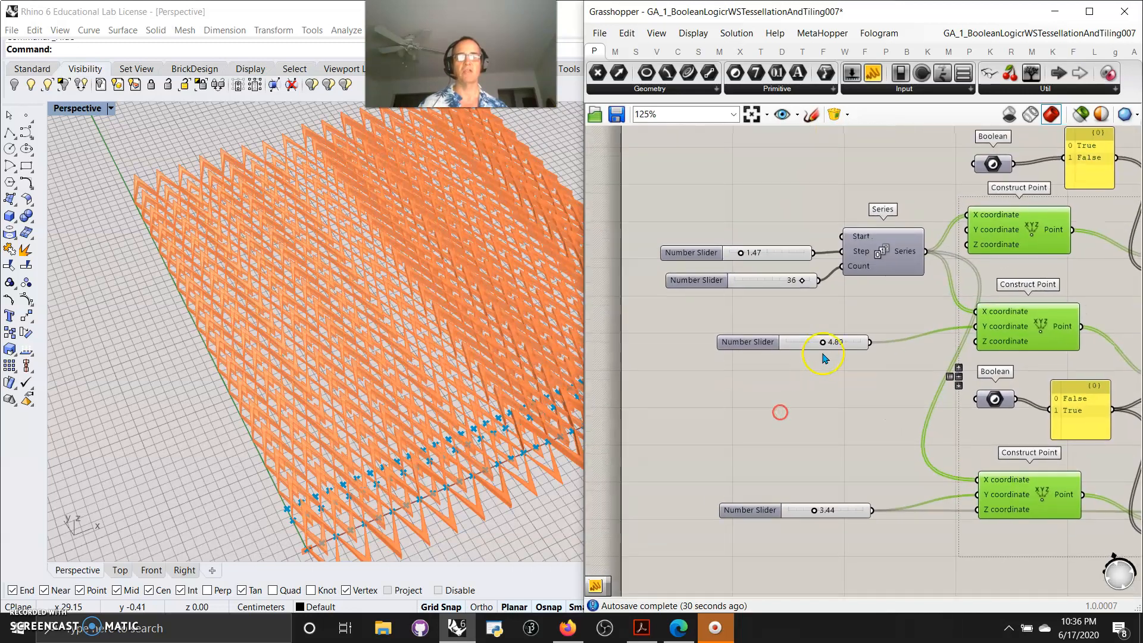
{"action": "mouse_move", "coordinate": [826, 343]}
{"action": "left_mouse_down"}
{"action": "mouse_move", "coordinate": [844, 344]}
{"action": "mouse_move", "coordinate": [822, 345]}
{"action": "left_mouse_up"}
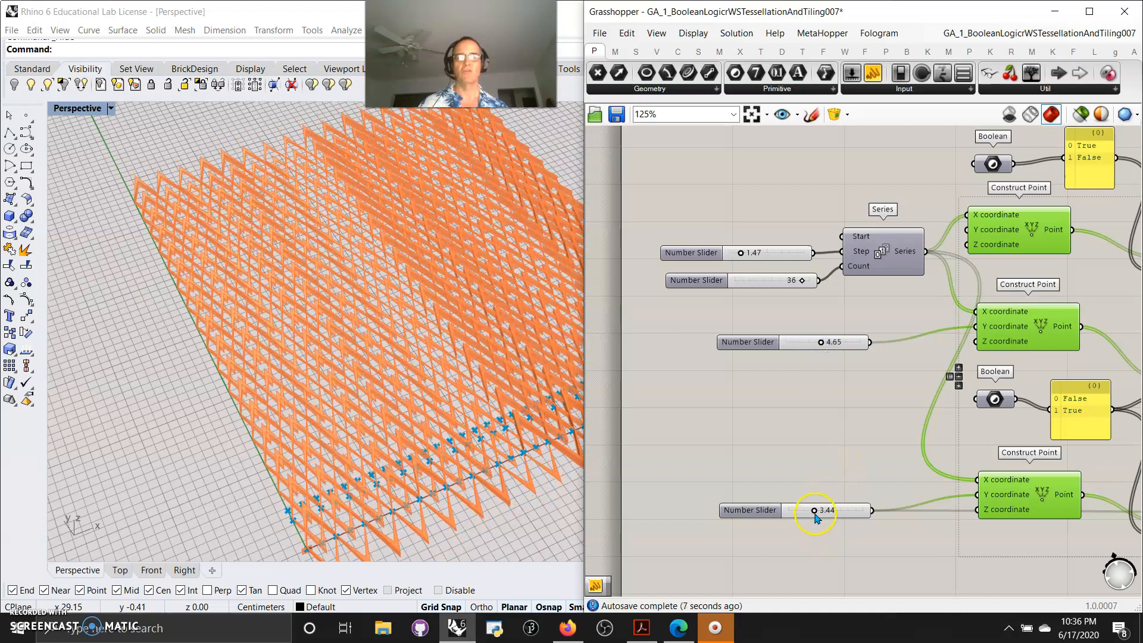
{"action": "mouse_move", "coordinate": [826, 513]}
{"action": "left_mouse_down"}
{"action": "mouse_move", "coordinate": [810, 513]}
{"action": "mouse_move", "coordinate": [820, 511]}
{"action": "left_mouse_up"}
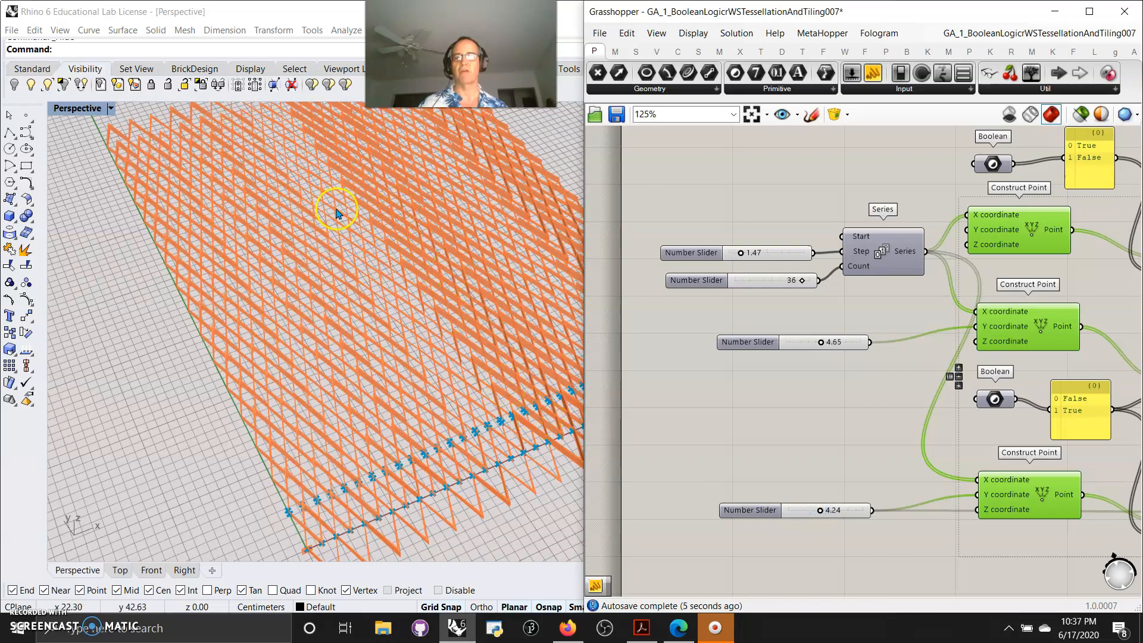
{"action": "right_click_drag", "start_coordinate": [390, 413], "coordinate": [380, 415]}
{"action": "left_click_drag", "start_coordinate": [820, 344], "coordinate": [797, 351]}
{"action": "right_click_drag", "start_coordinate": [561, 360], "coordinate": [421, 451]}
{"action": "scroll", "coordinate": [413, 461], "scroll_direction": "up", "scroll_amount": 5}
{"action": "scroll", "coordinate": [421, 452], "scroll_direction": "down", "scroll_amount": 10}
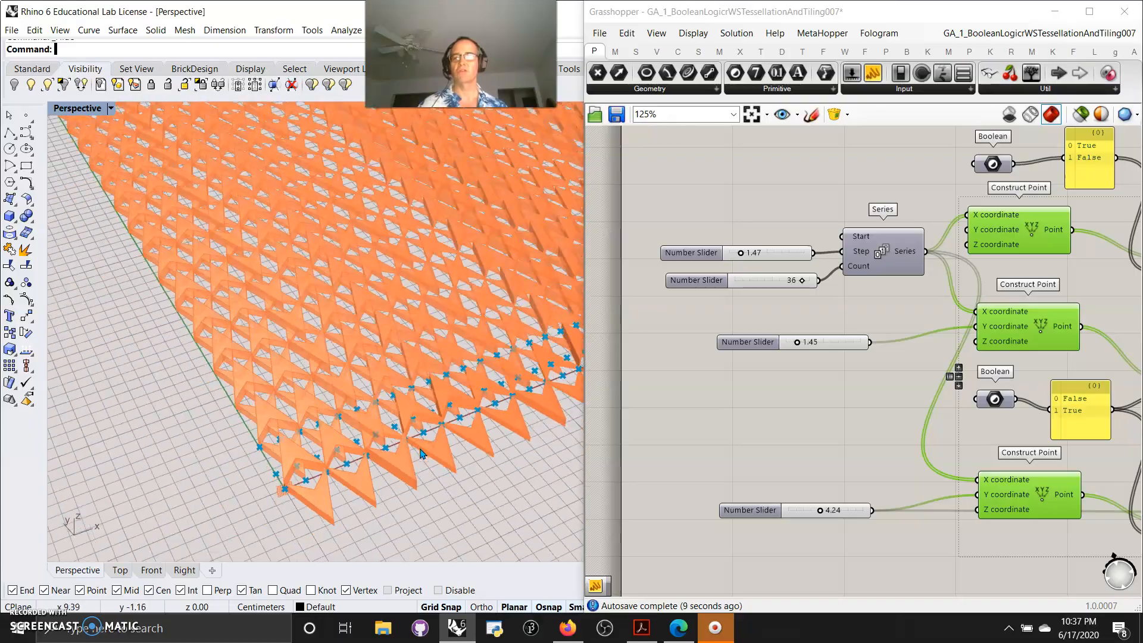
Orbit the viewport, zoom out the canvas and select a component in the lower group
{"action": "mouse_move", "coordinate": [395, 383]}
{"action": "right_mouse_down"}
{"action": "mouse_move", "coordinate": [393, 409]}
{"action": "mouse_move", "coordinate": [359, 388]}
{"action": "mouse_move", "coordinate": [316, 385]}
{"action": "mouse_move", "coordinate": [211, 497]}
{"action": "mouse_move", "coordinate": [241, 338]}
{"action": "mouse_move", "coordinate": [360, 387]}
{"action": "mouse_move", "coordinate": [378, 375]}
{"action": "right_mouse_up"}
{"action": "scroll", "coordinate": [791, 464], "scroll_direction": "down", "scroll_amount": 3}
{"action": "scroll", "coordinate": [790, 460], "scroll_direction": "down", "scroll_amount": 2}
{"action": "right_click_drag", "start_coordinate": [1036, 478], "coordinate": [836, 427]}
{"action": "right_click_drag", "start_coordinate": [1010, 434], "coordinate": [761, 447]}
{"action": "right_click_drag", "start_coordinate": [1007, 471], "coordinate": [774, 450]}
{"action": "left_click", "coordinate": [967, 338]}
{"action": "left_click", "coordinate": [924, 316]}
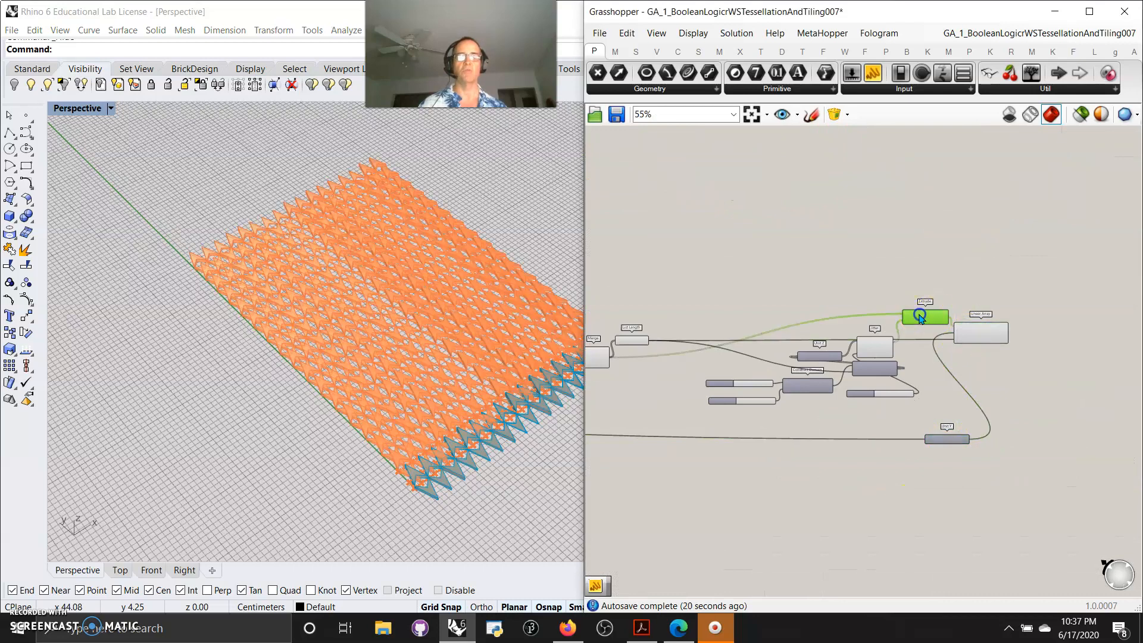
Select components in the lower group one by one to preview their geometry in the viewport
{"action": "left_click", "coordinate": [870, 342]}
{"action": "left_click", "coordinate": [895, 395]}
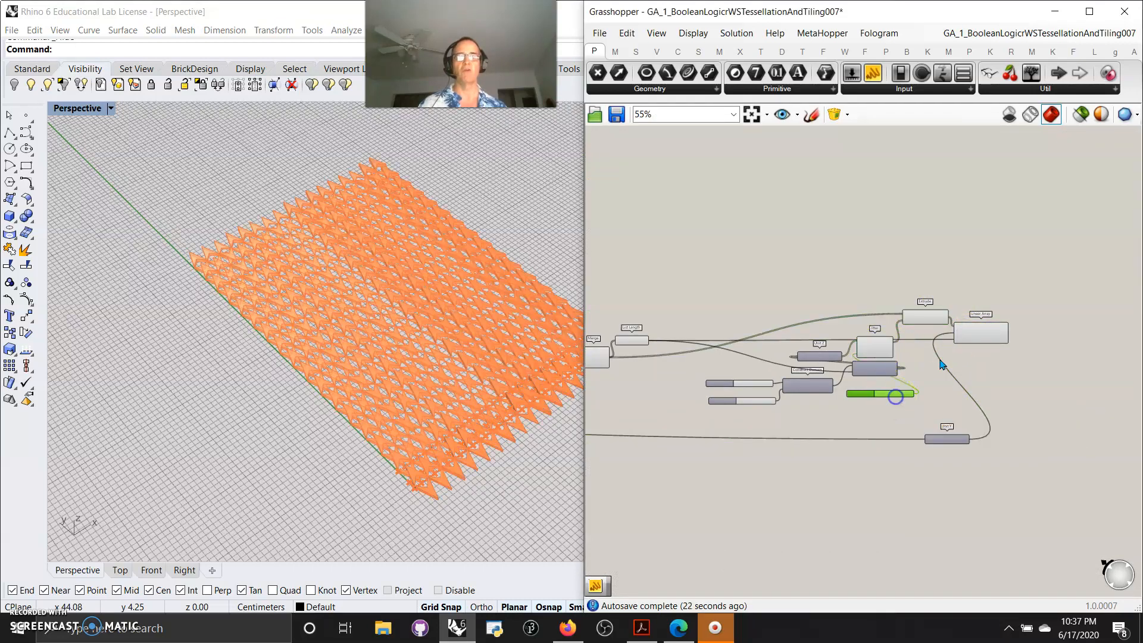
{"action": "left_click", "coordinate": [982, 335]}
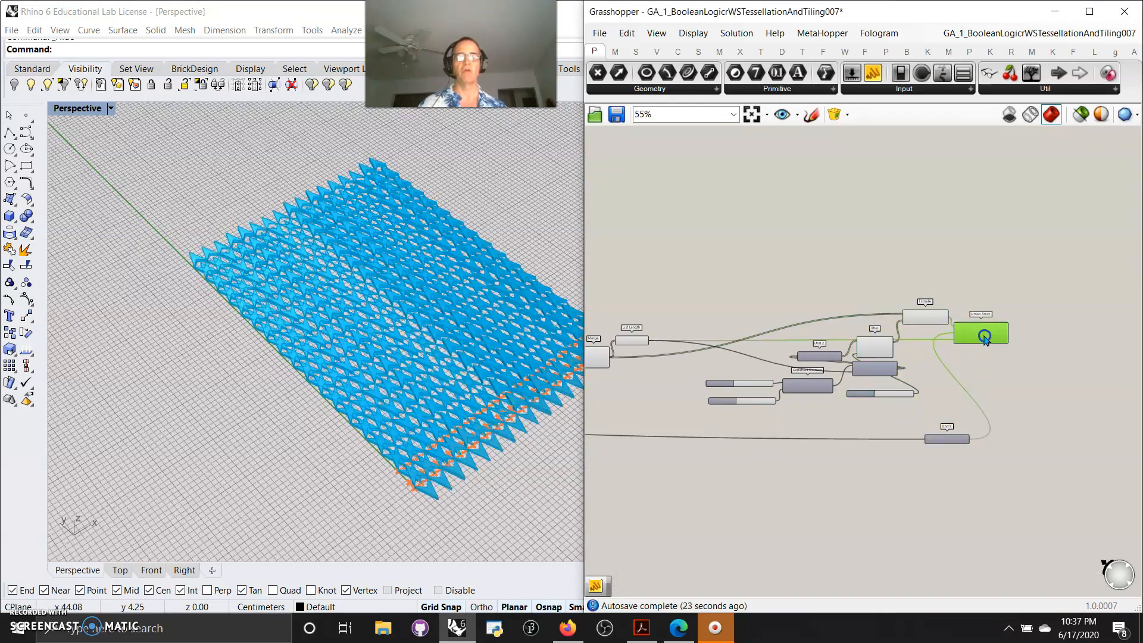
Enable all components in the middle group of the definition
{"action": "left_click", "coordinate": [760, 51]}
{"action": "left_click", "coordinate": [918, 89]}
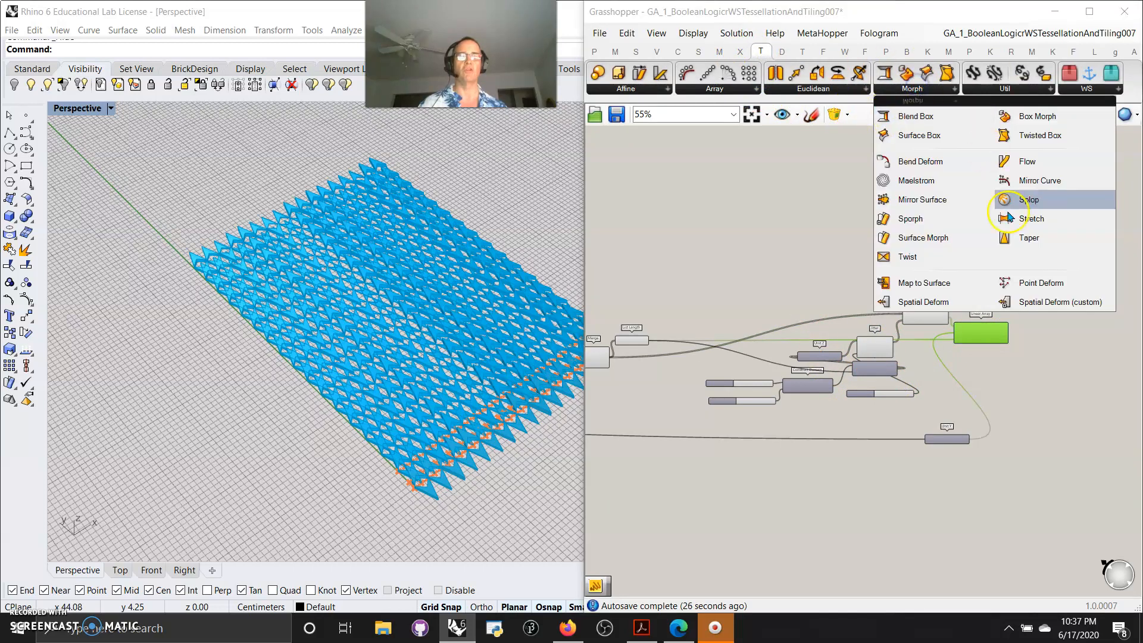
{"action": "right_click_drag", "start_coordinate": [648, 467], "coordinate": [748, 465]}
{"action": "scroll", "coordinate": [726, 472], "scroll_direction": "down", "scroll_amount": 3}
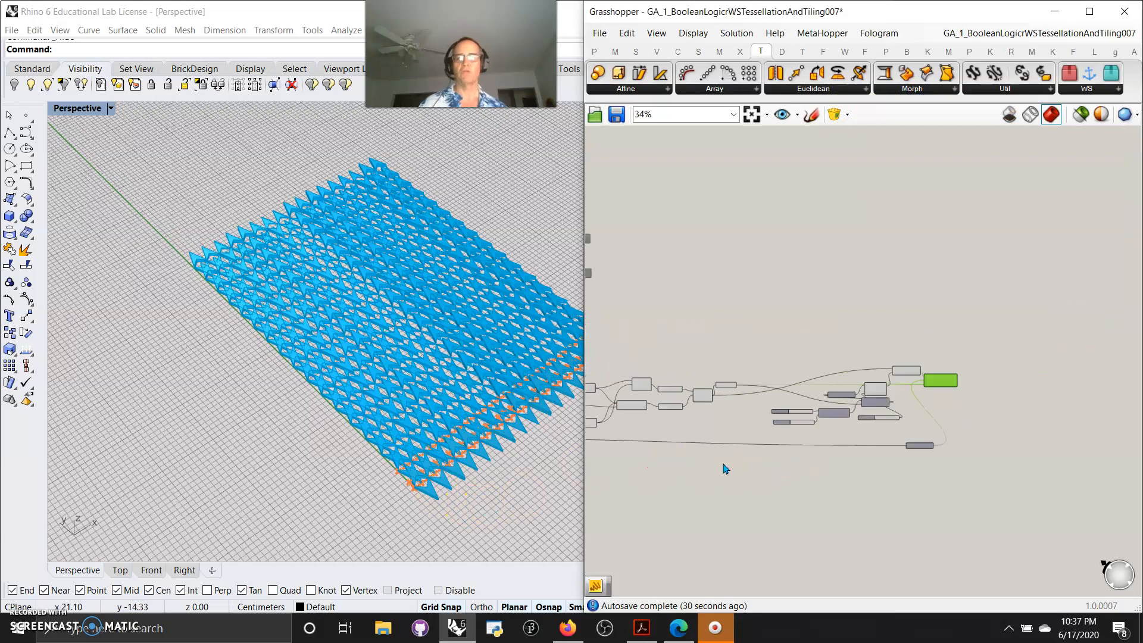
{"action": "right_click_drag", "start_coordinate": [665, 520], "coordinate": [782, 502]}
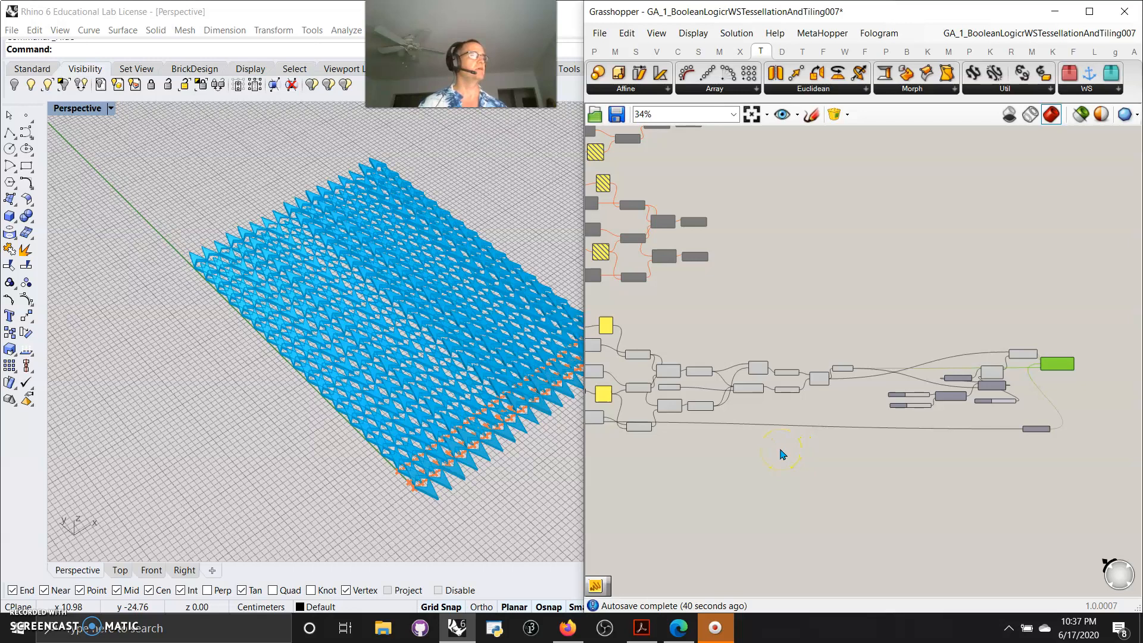
{"action": "scroll", "coordinate": [767, 462], "scroll_direction": "down", "scroll_amount": 3}
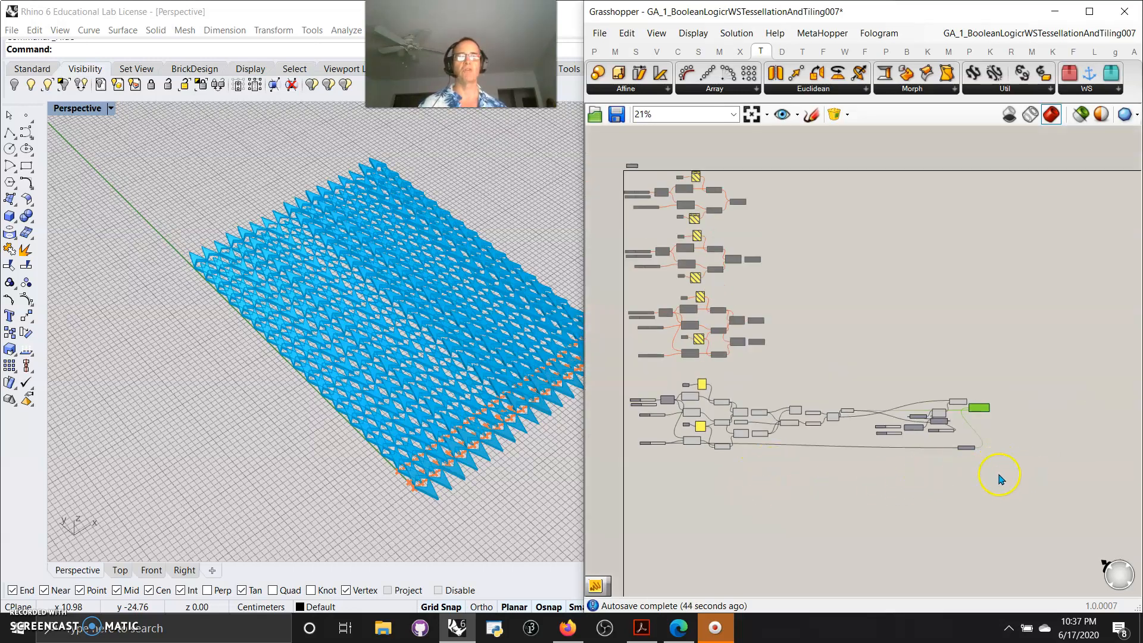
{"action": "scroll", "coordinate": [822, 433], "scroll_direction": "up", "scroll_amount": 6}
{"action": "scroll", "coordinate": [822, 427], "scroll_direction": "down", "scroll_amount": 7}
{"action": "scroll", "coordinate": [757, 329], "scroll_direction": "up", "scroll_amount": 10}
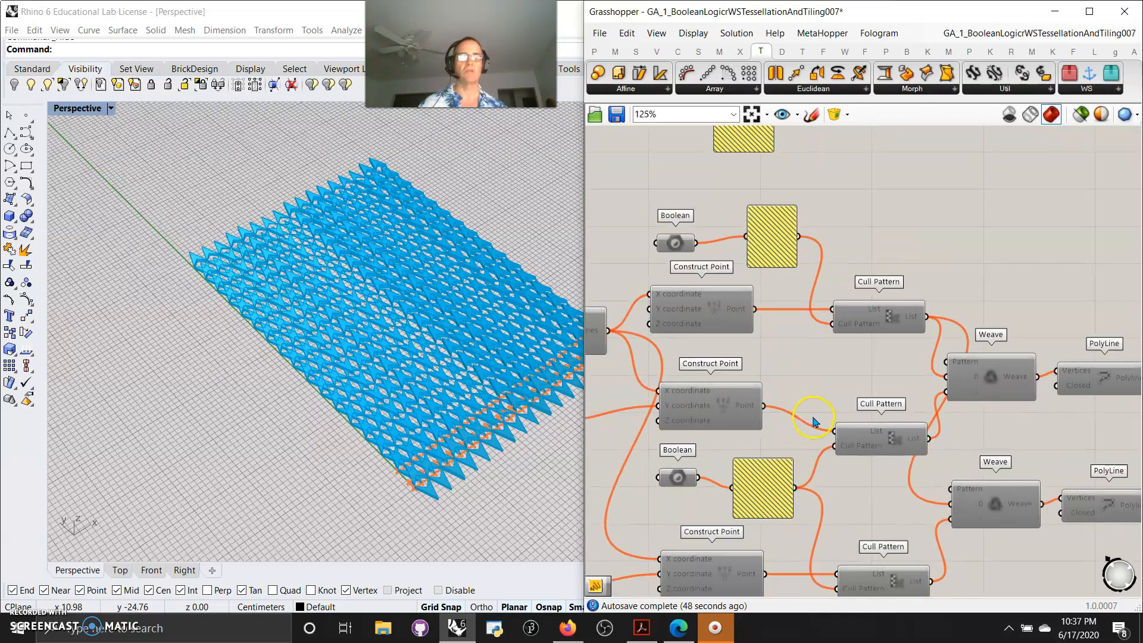
{"action": "scroll", "coordinate": [816, 415], "scroll_direction": "down", "scroll_amount": 7}
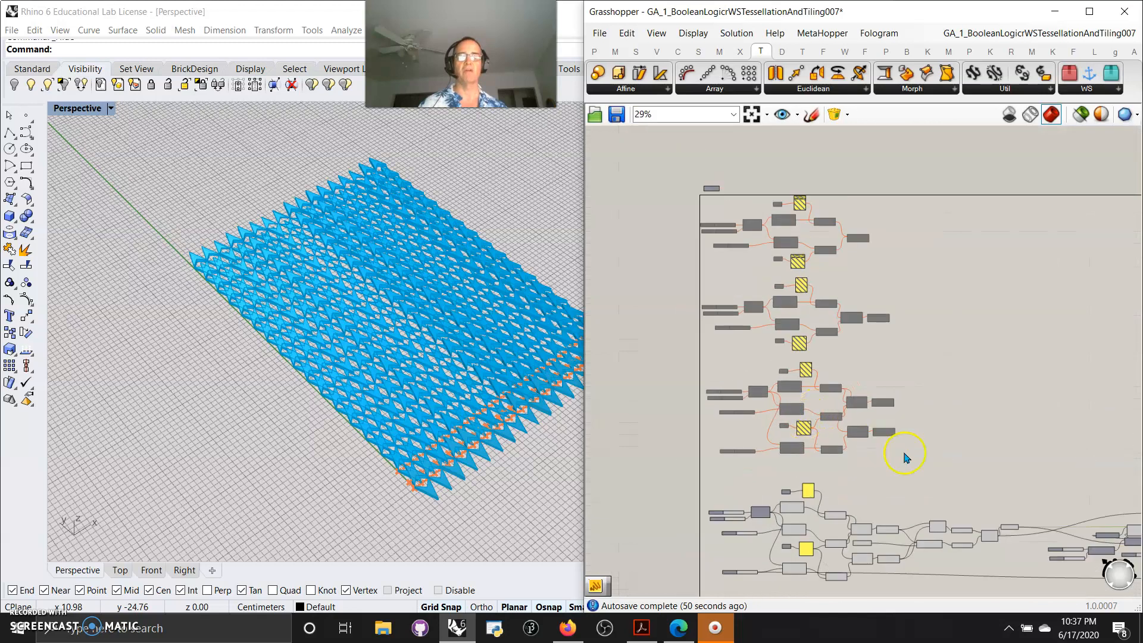
{"action": "left_click_drag", "start_coordinate": [891, 454], "coordinate": [691, 360]}
{"action": "right_click", "coordinate": [996, 369]}
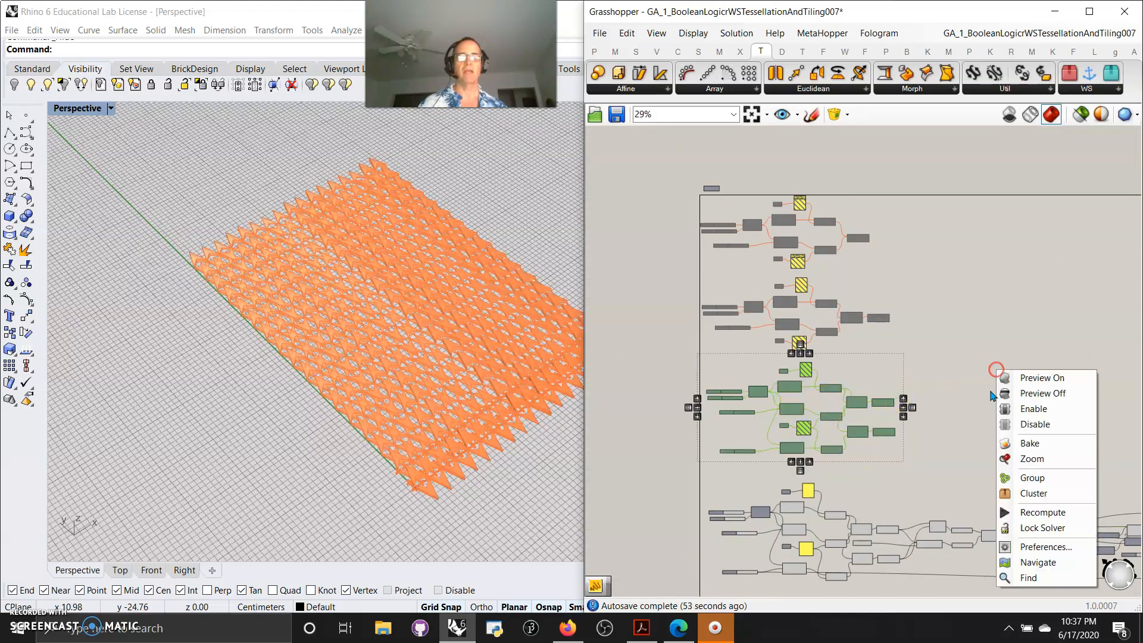
{"action": "left_click", "coordinate": [1034, 408]}
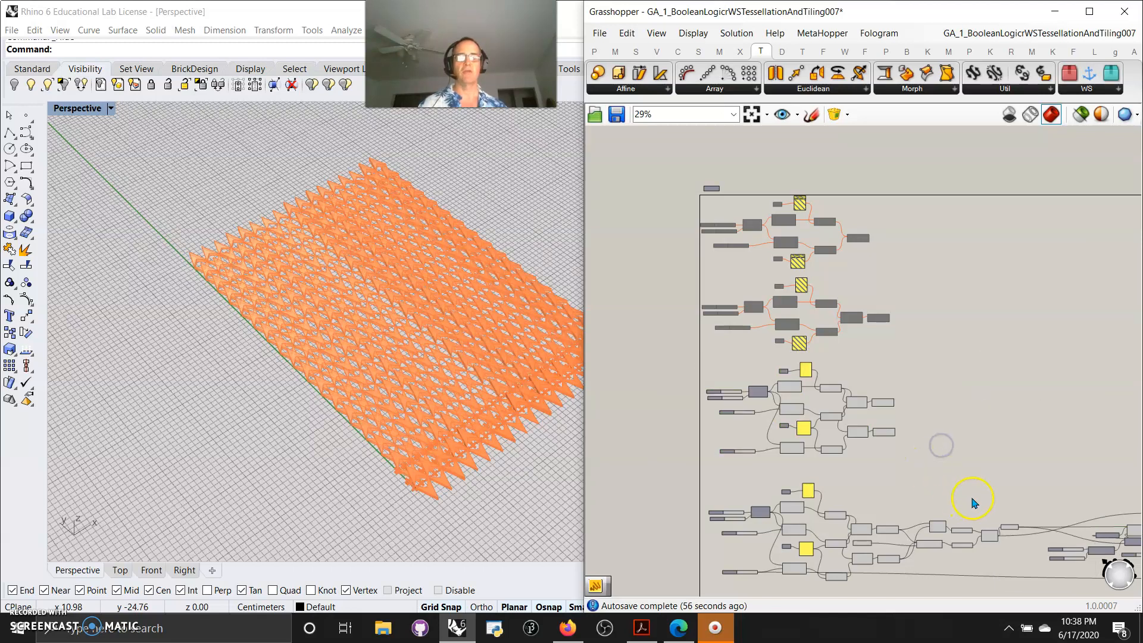
Disable all components in the lower group of the definition
{"action": "scroll", "coordinate": [941, 450], "scroll_direction": "down", "scroll_amount": 3}
{"action": "left_click_drag", "start_coordinate": [1059, 442], "coordinate": [739, 326]}
{"action": "right_click", "coordinate": [832, 395]}
{"action": "left_click", "coordinate": [870, 450]}
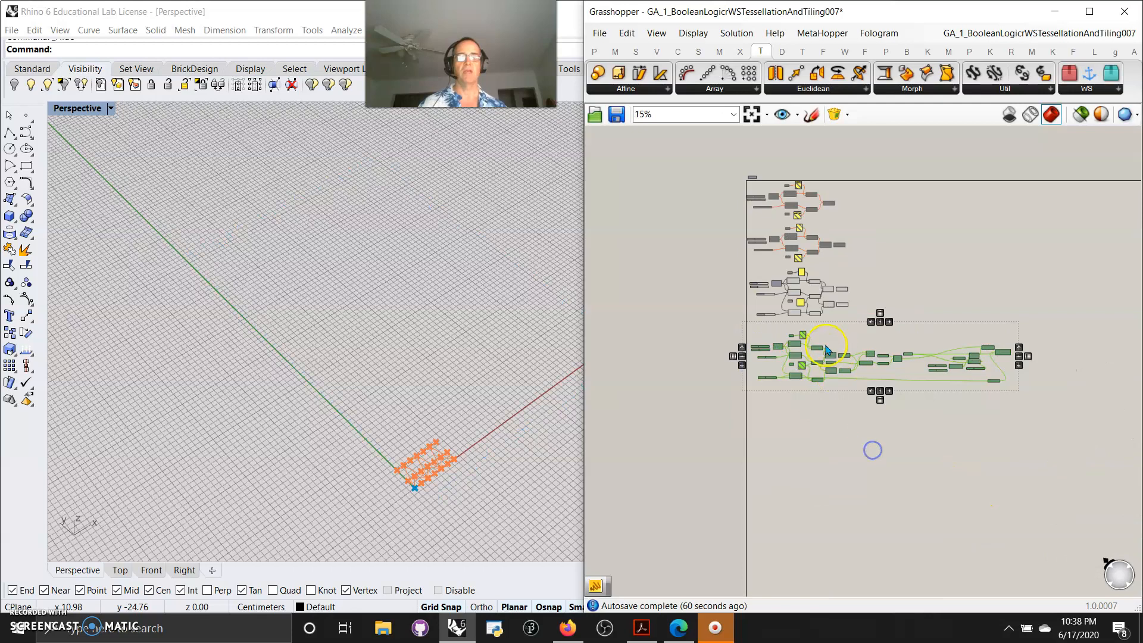
{"action": "scroll", "coordinate": [851, 369], "scroll_direction": "up", "scroll_amount": 5}
{"action": "scroll", "coordinate": [845, 361], "scroll_direction": "up", "scroll_amount": 3}
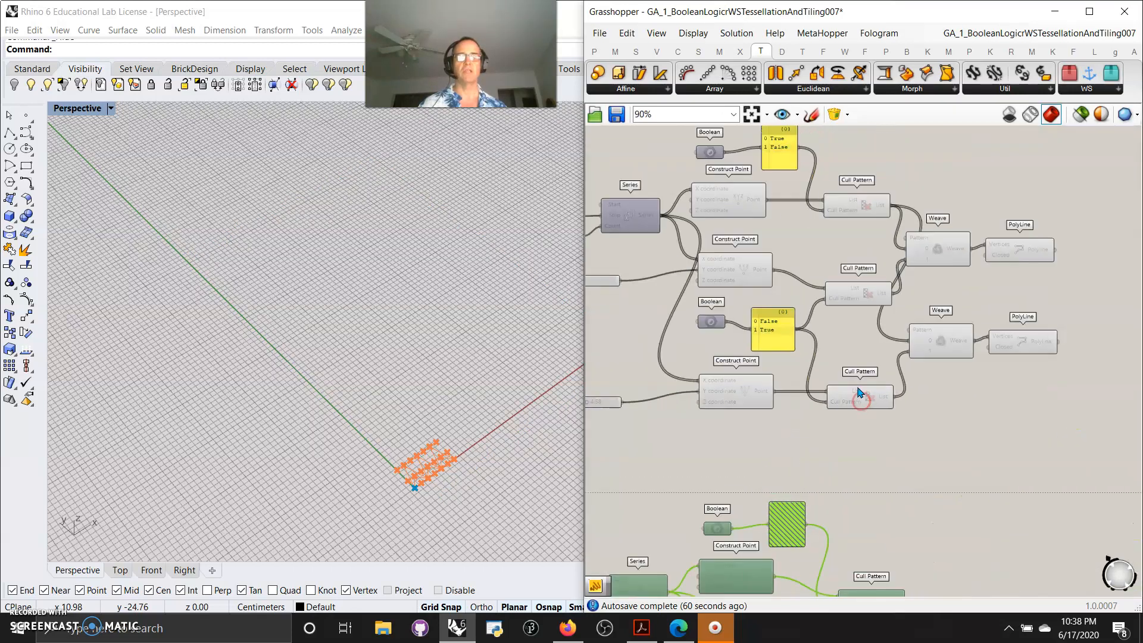
{"action": "scroll", "coordinate": [418, 496], "scroll_direction": "up", "scroll_amount": 3}
{"action": "right_click_drag", "start_coordinate": [482, 478], "coordinate": [465, 473]}
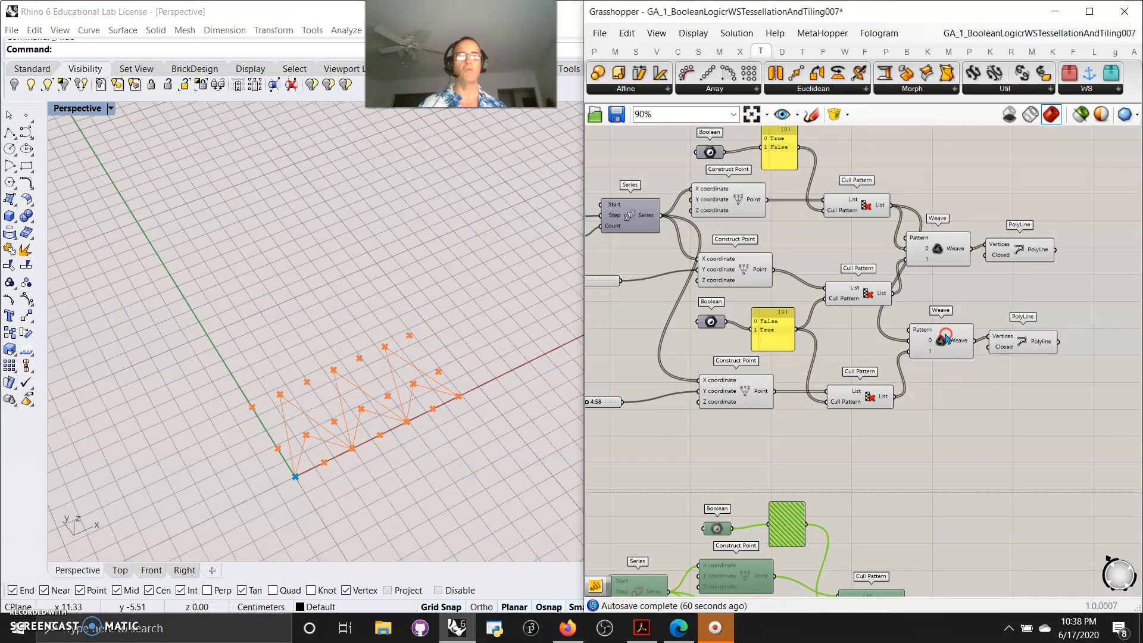
Save the middle group as a new snippet brick named DoubleWeave001 in the WSDigitalAssets tab
{"action": "scroll", "coordinate": [1065, 441], "scroll_direction": "down", "scroll_amount": 3}
{"action": "left_click_drag", "start_coordinate": [1059, 436], "coordinate": [716, 251]}
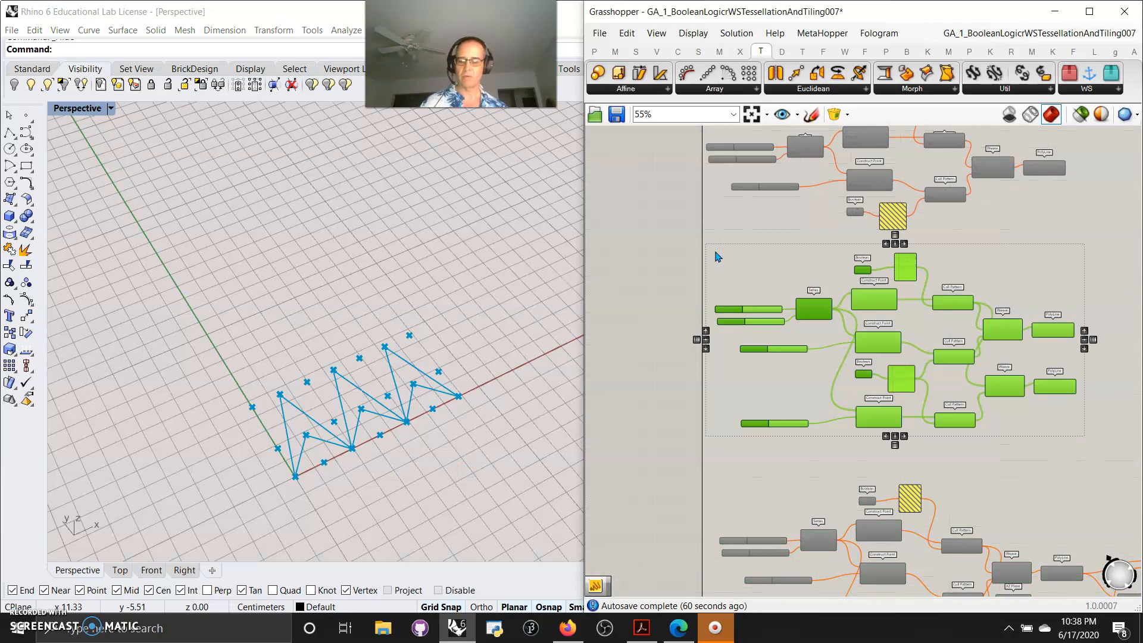
{"action": "left_click", "coordinate": [832, 115]}
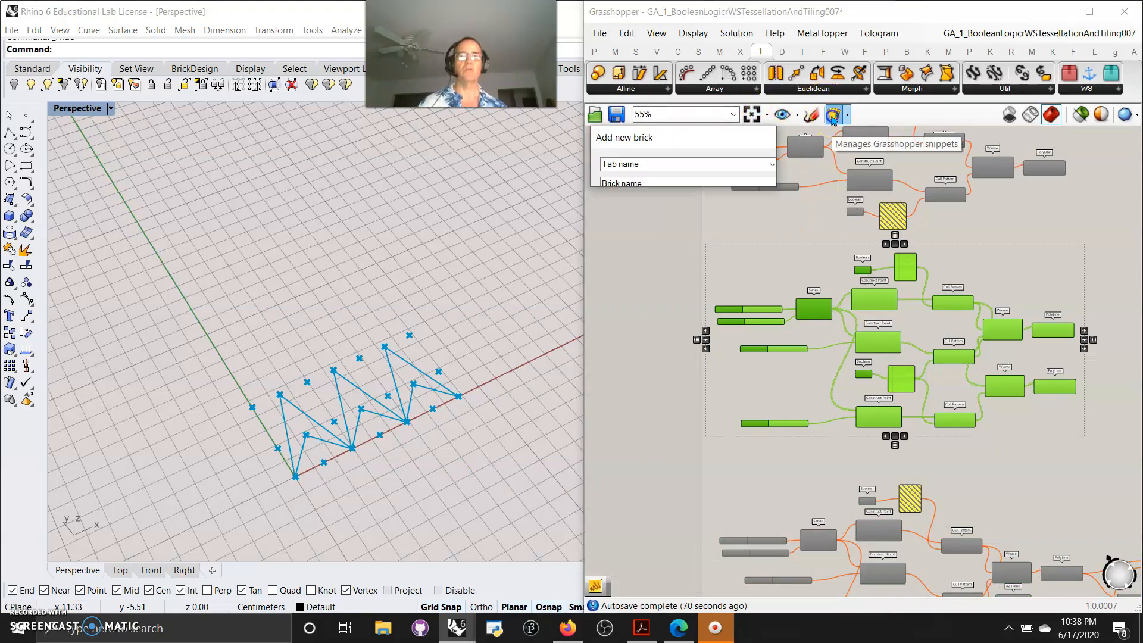
{"action": "double_click", "coordinate": [644, 133]}
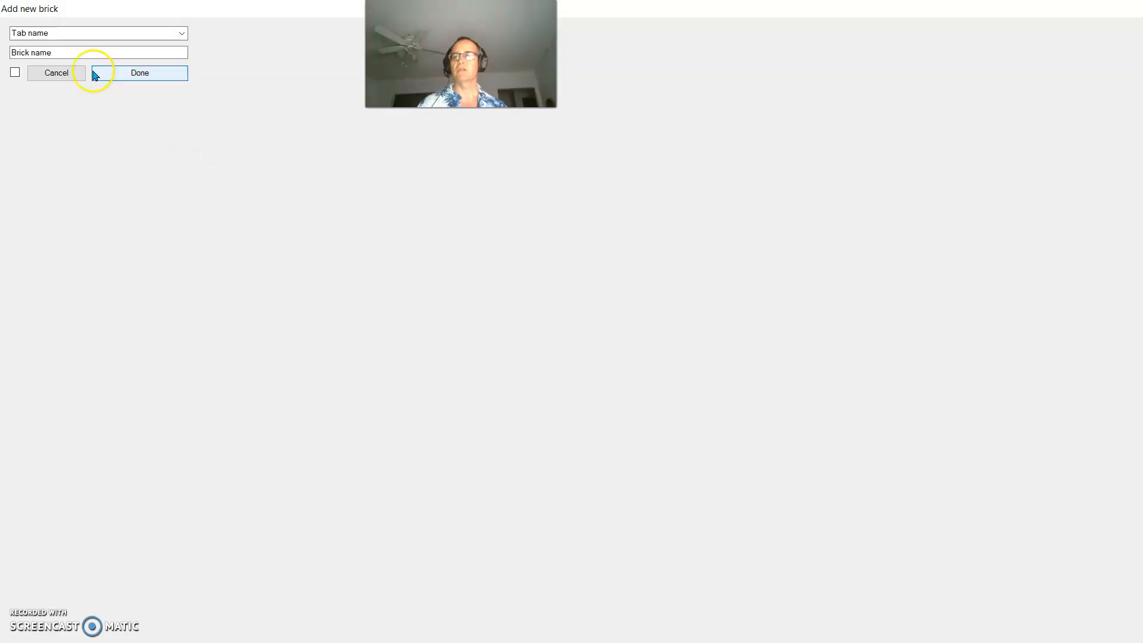
{"action": "left_click", "coordinate": [183, 34]}
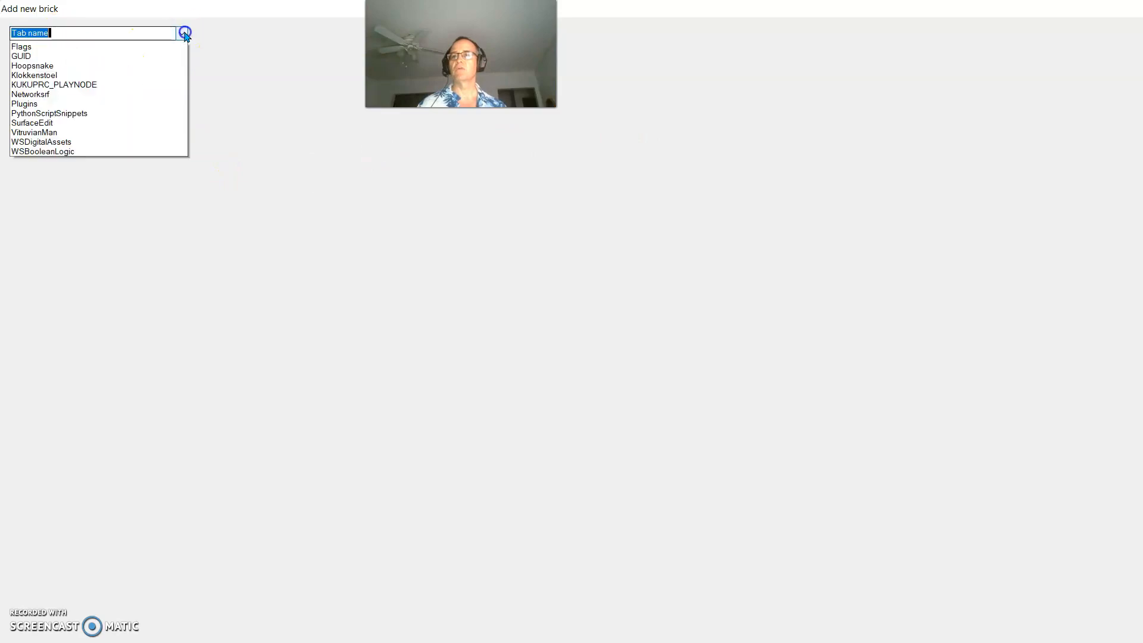
{"action": "left_click", "coordinate": [44, 176]}
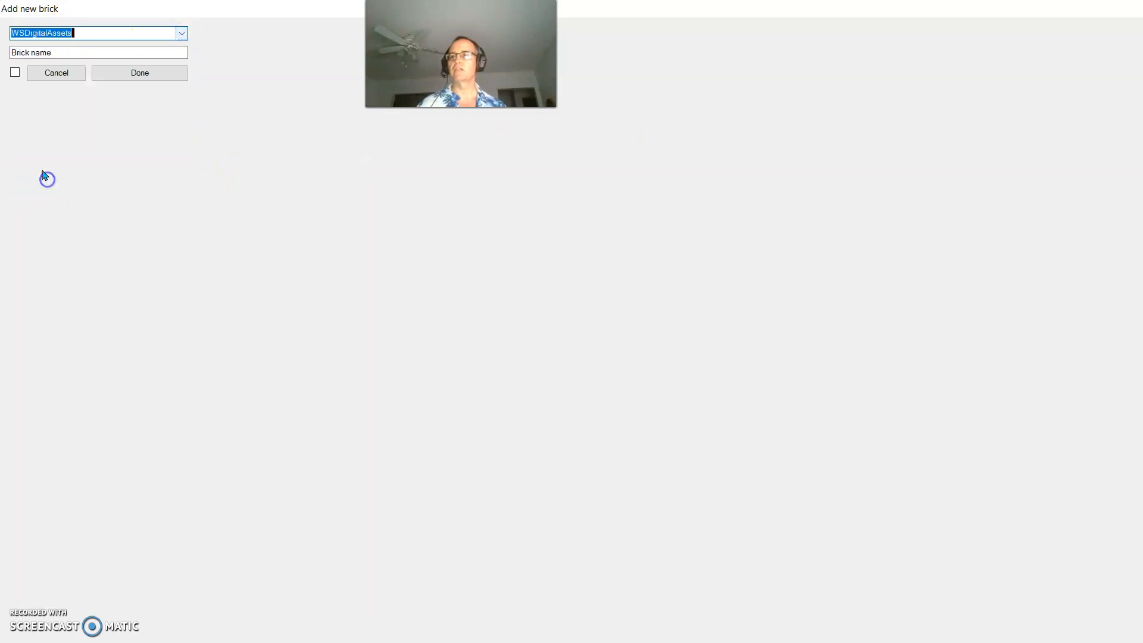
{"action": "left_click_drag", "start_coordinate": [61, 51], "coordinate": [12, 52]}
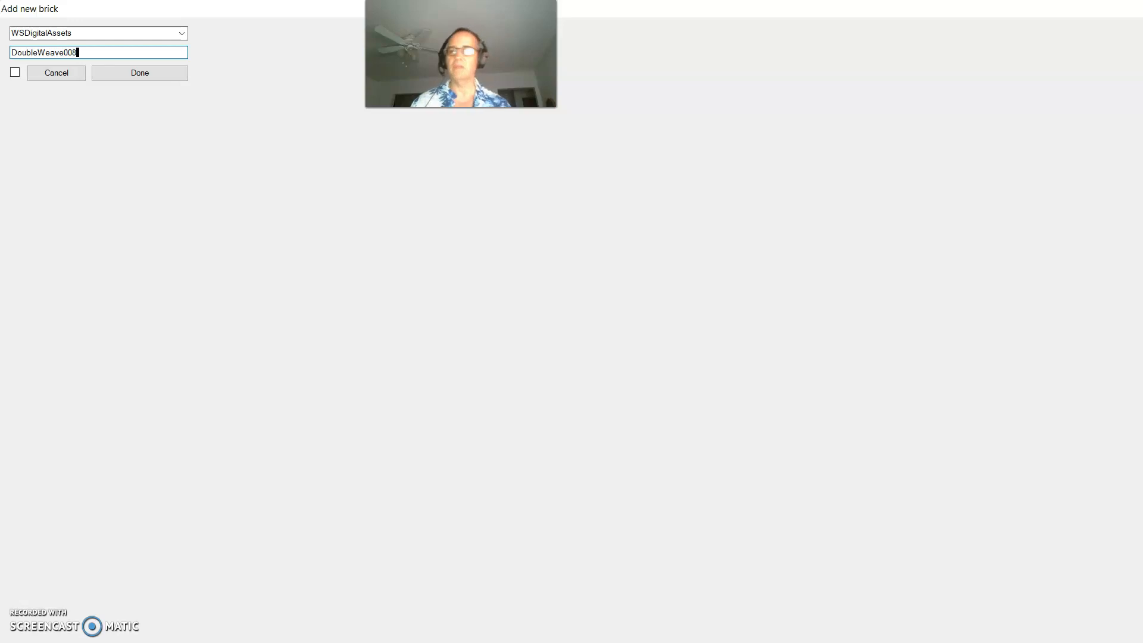
{"action": "left_click", "coordinate": [15, 72]}
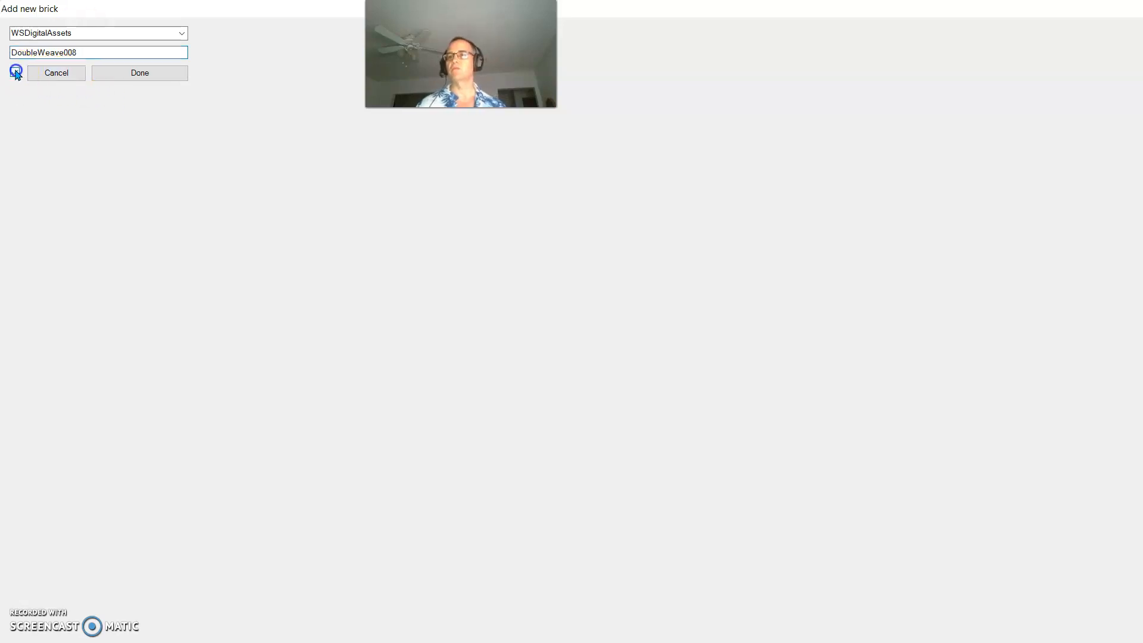
{"action": "double_click", "coordinate": [77, 52]}
{"action": "left_click", "coordinate": [79, 51]}
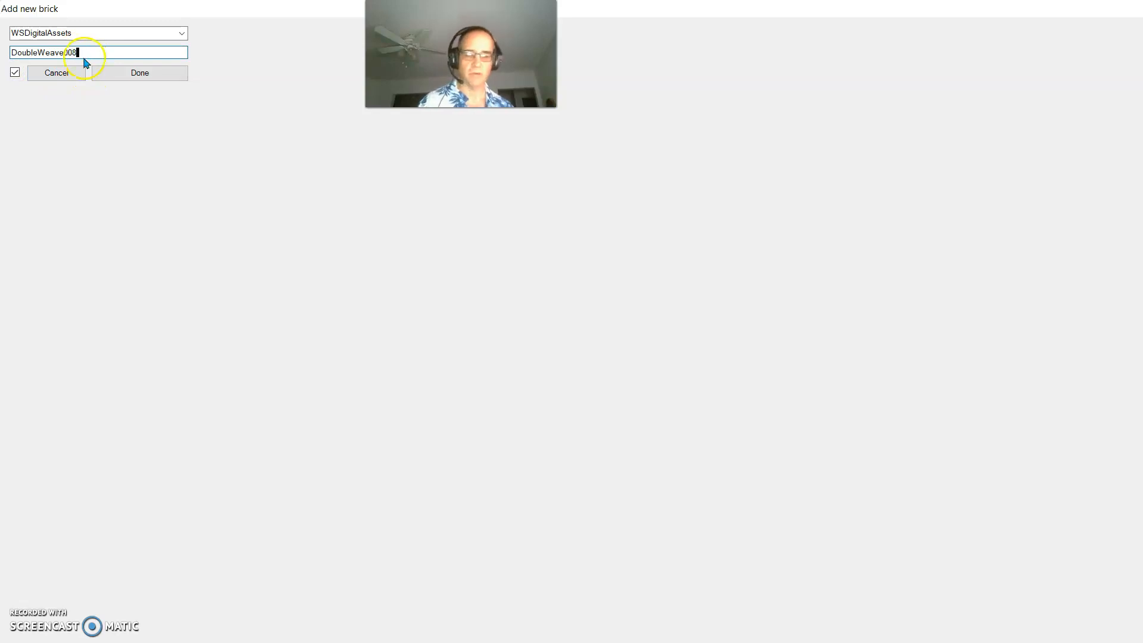
{"action": "key", "text": "BackSpace"}
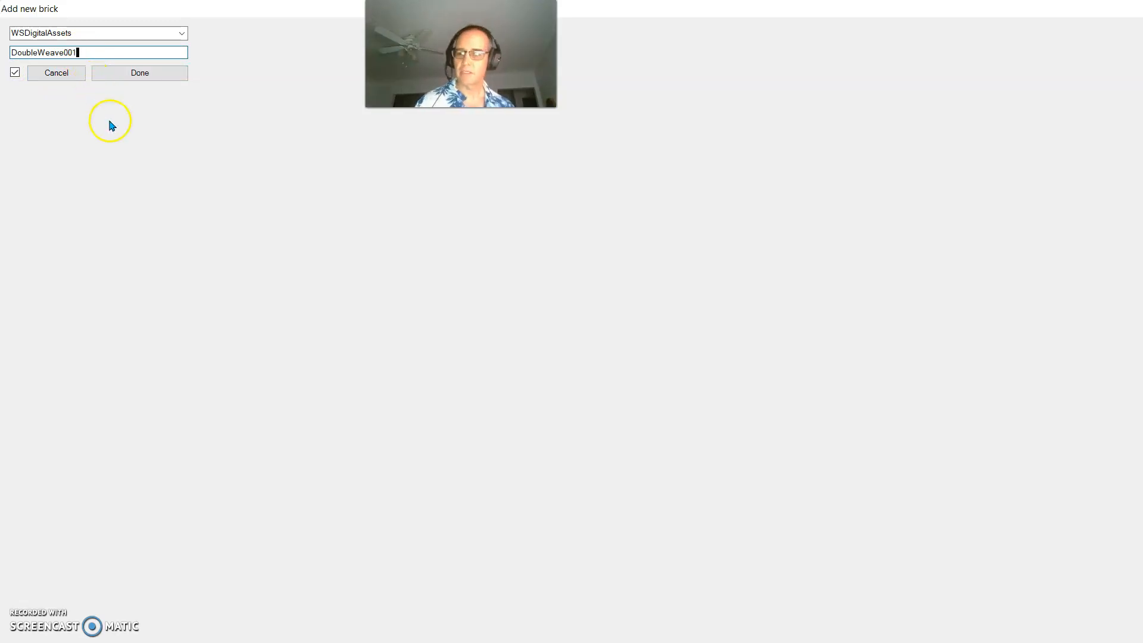
{"action": "left_click", "coordinate": [138, 73]}
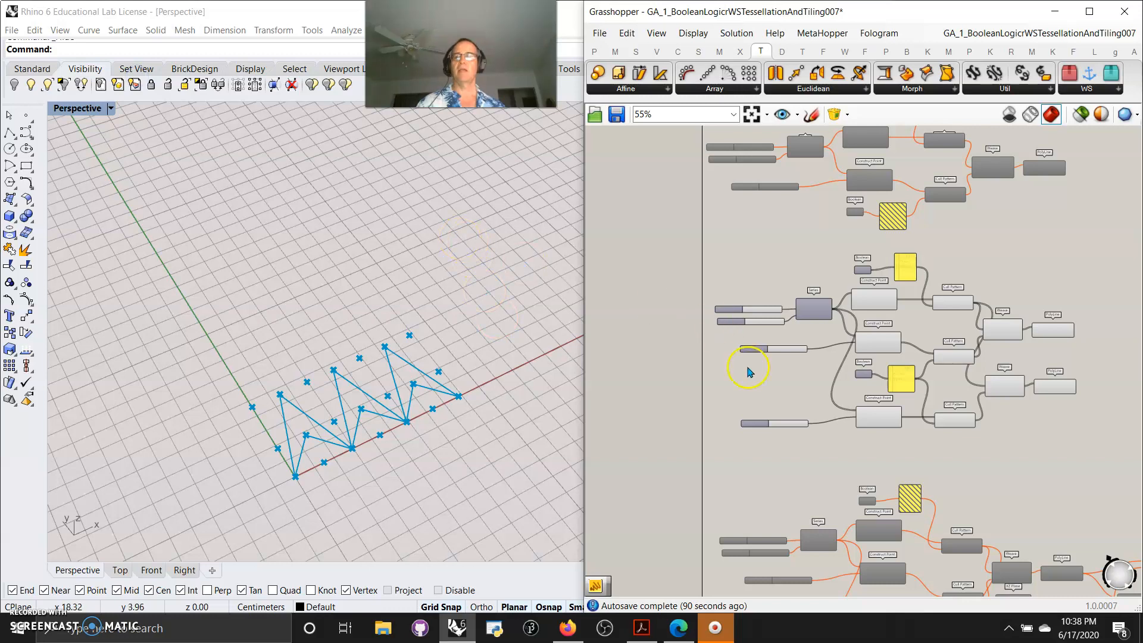
Select the original middle group and disable it
{"action": "scroll", "coordinate": [748, 372], "scroll_direction": "down", "scroll_amount": 3}
{"action": "left_click_drag", "start_coordinate": [973, 449], "coordinate": [729, 306]}
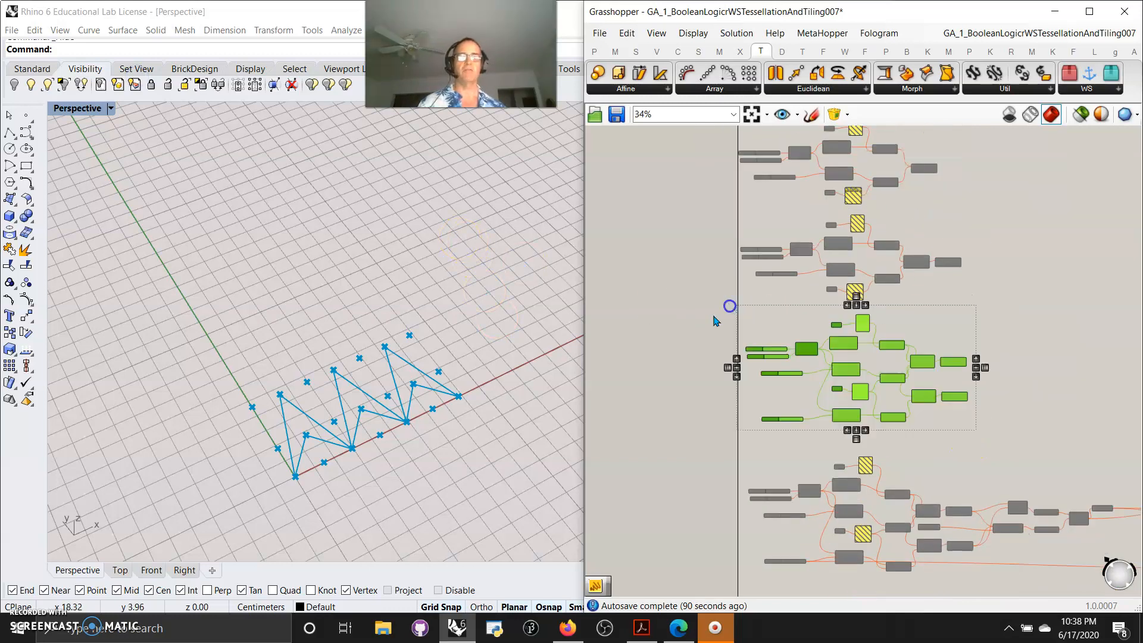
{"action": "right_click", "coordinate": [673, 301]}
{"action": "left_click", "coordinate": [723, 367]}
{"action": "right_click_drag", "start_coordinate": [953, 510], "coordinate": [803, 193]}
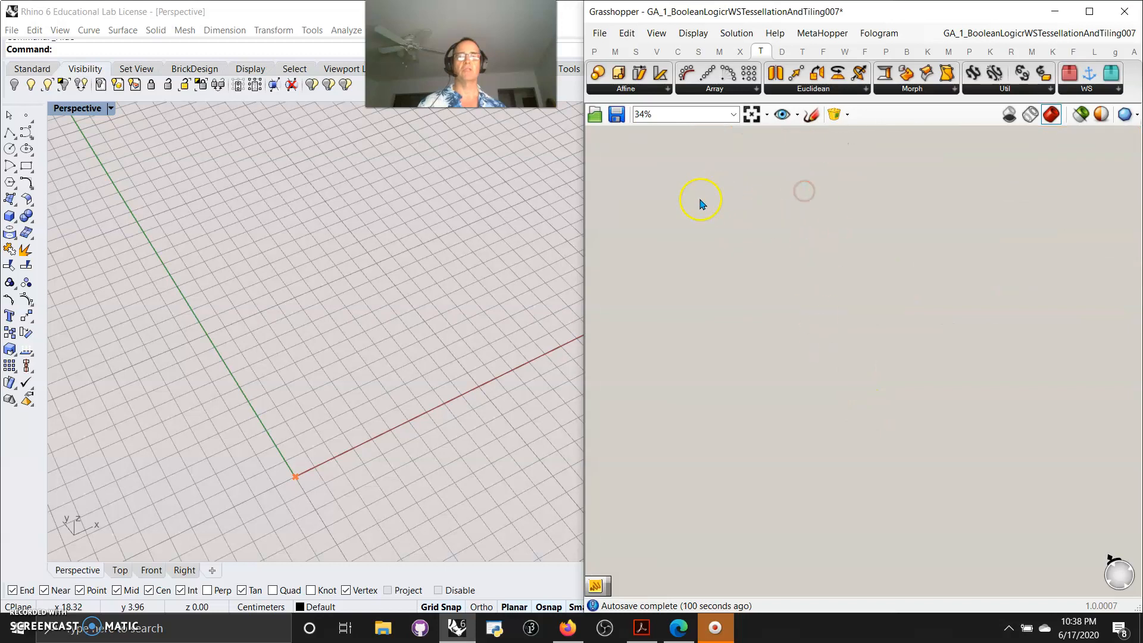
Insert the DoubleWeave001 snippet from the WSDigitalAssets bricks onto the canvas
{"action": "left_click", "coordinate": [834, 115]}
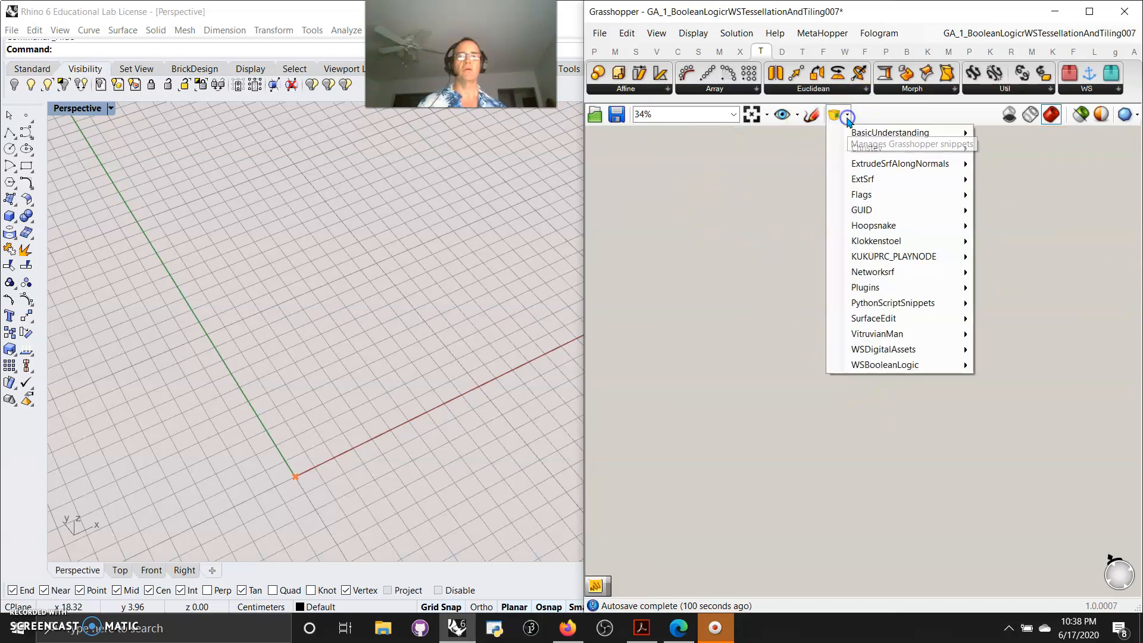
{"action": "mouse_move", "coordinate": [940, 364]}
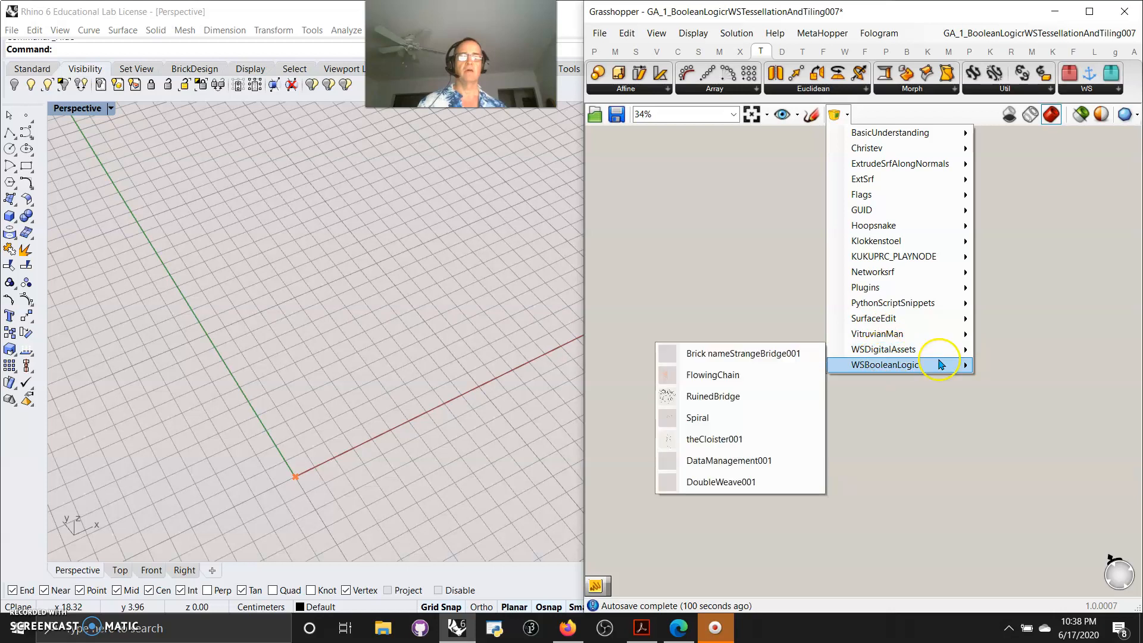
{"action": "left_click", "coordinate": [720, 482]}
{"action": "left_click", "coordinate": [771, 390]}
{"action": "right_click_drag", "start_coordinate": [804, 530], "coordinate": [763, 274]}
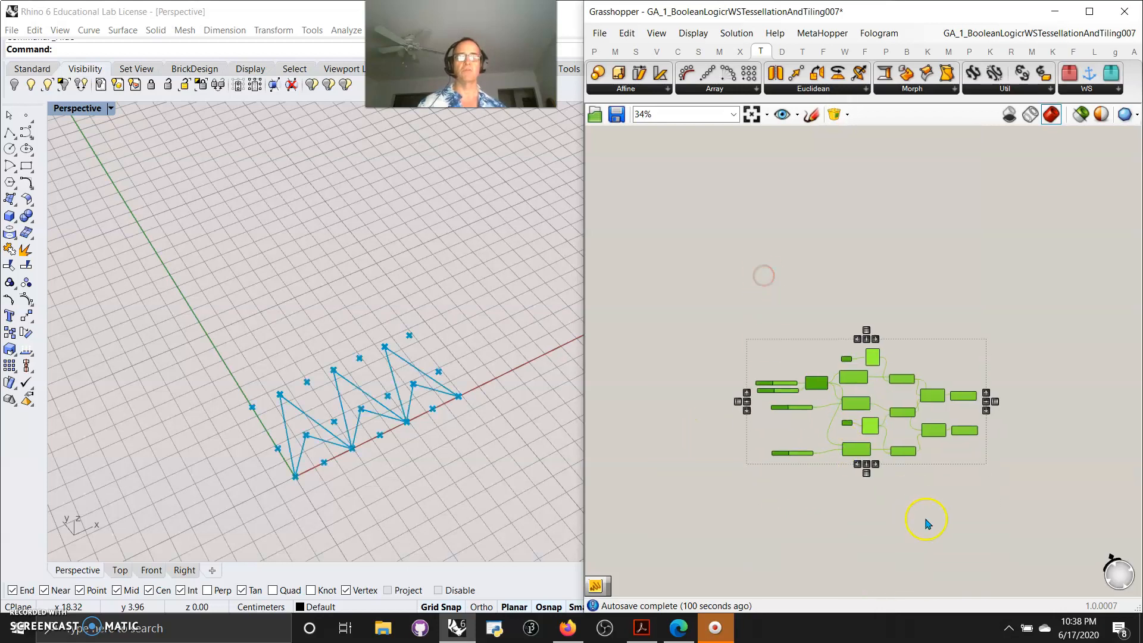
{"action": "scroll", "coordinate": [791, 411], "scroll_direction": "up", "scroll_amount": 5}
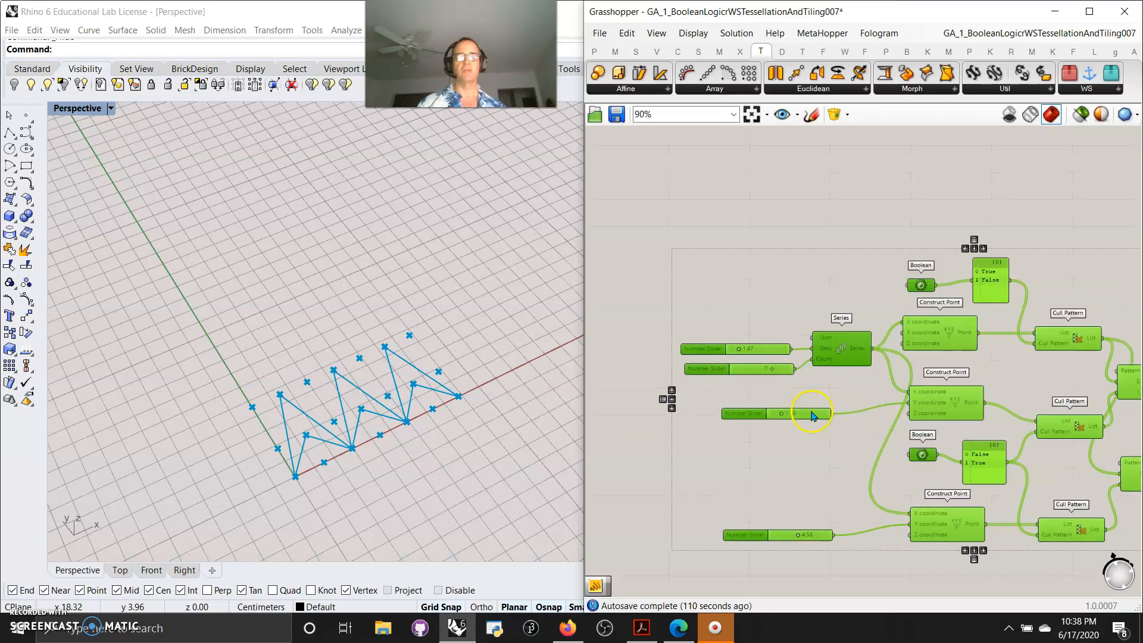
{"action": "mouse_move", "coordinate": [784, 418]}
{"action": "left_mouse_down"}
{"action": "mouse_move", "coordinate": [773, 413]}
{"action": "mouse_move", "coordinate": [866, 420]}
{"action": "mouse_move", "coordinate": [785, 429]}
{"action": "left_mouse_up"}
{"action": "right_click_drag", "start_coordinate": [856, 478], "coordinate": [655, 412]}
{"action": "right_click_drag", "start_coordinate": [959, 505], "coordinate": [885, 504]}
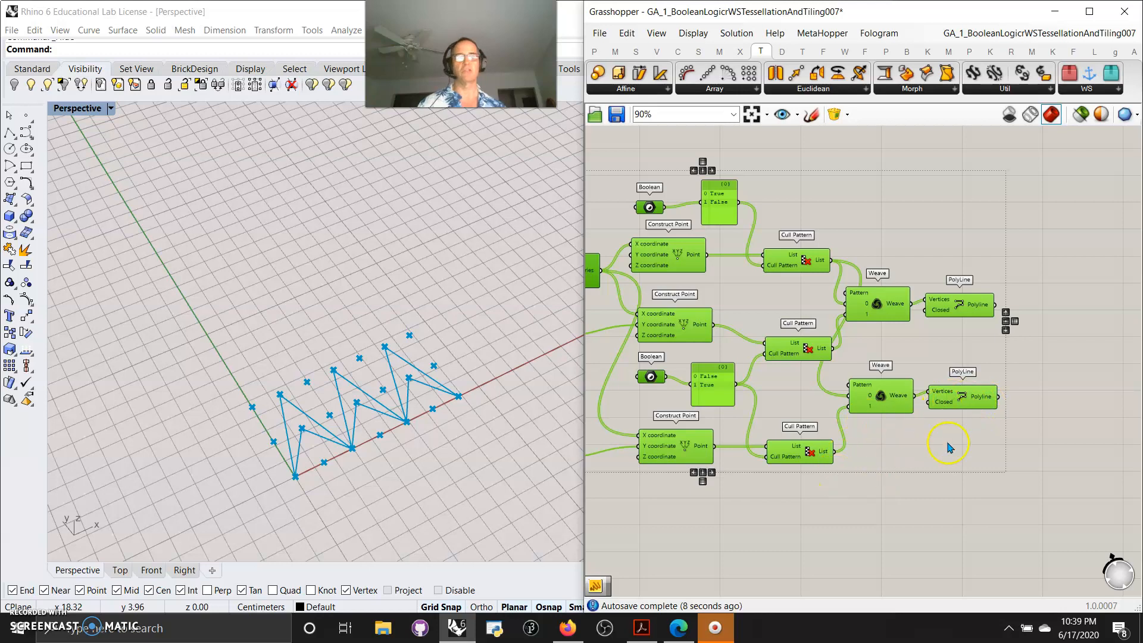
Add an Interpolate curve component and connect the first Polyline's output to its Vertices input
{"action": "left_click", "coordinate": [677, 51]}
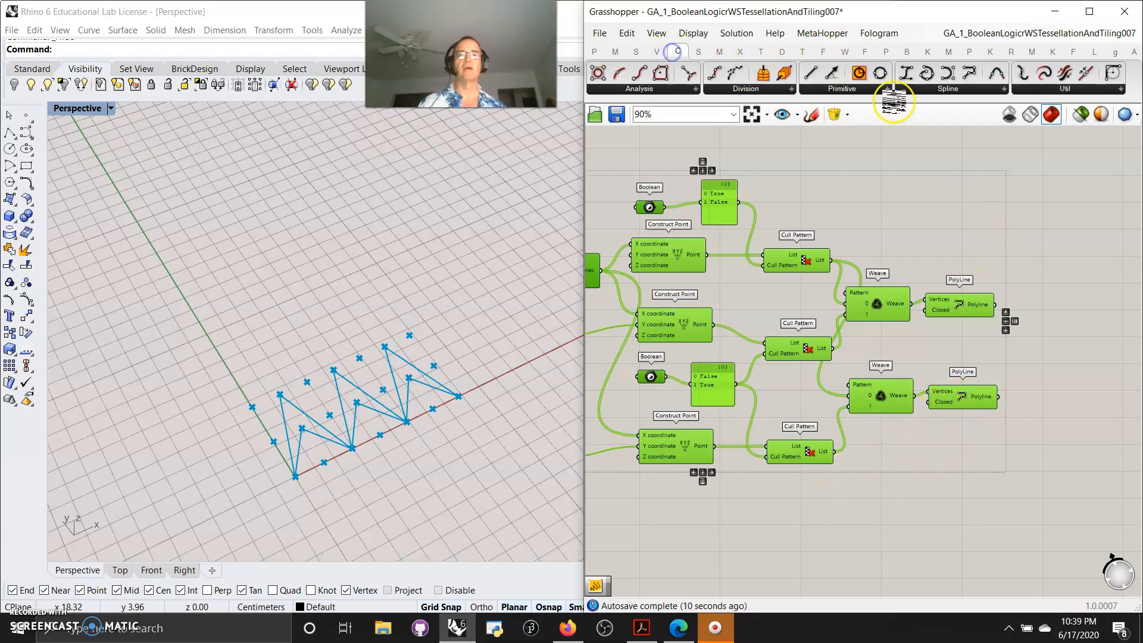
{"action": "left_click_drag", "start_coordinate": [928, 80], "coordinate": [1054, 354]}
{"action": "left_click_drag", "start_coordinate": [911, 304], "coordinate": [1062, 333]}
{"action": "left_click", "coordinate": [966, 338]}
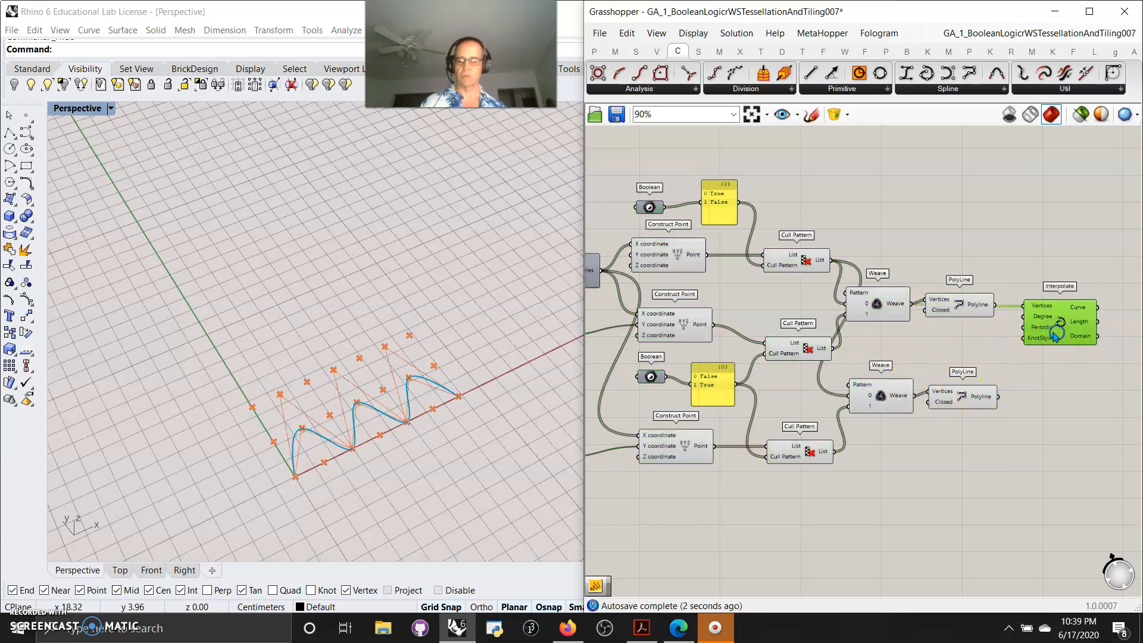
Duplicate the Interpolate component and connect the second Polyline's output to the copy's Vertices input
{"action": "key", "text": "ctrl+c"}
{"action": "key", "text": "ctrl+v"}
{"action": "left_click_drag", "start_coordinate": [1053, 328], "coordinate": [1051, 445]}
{"action": "left_click_drag", "start_coordinate": [915, 396], "coordinate": [1027, 434]}
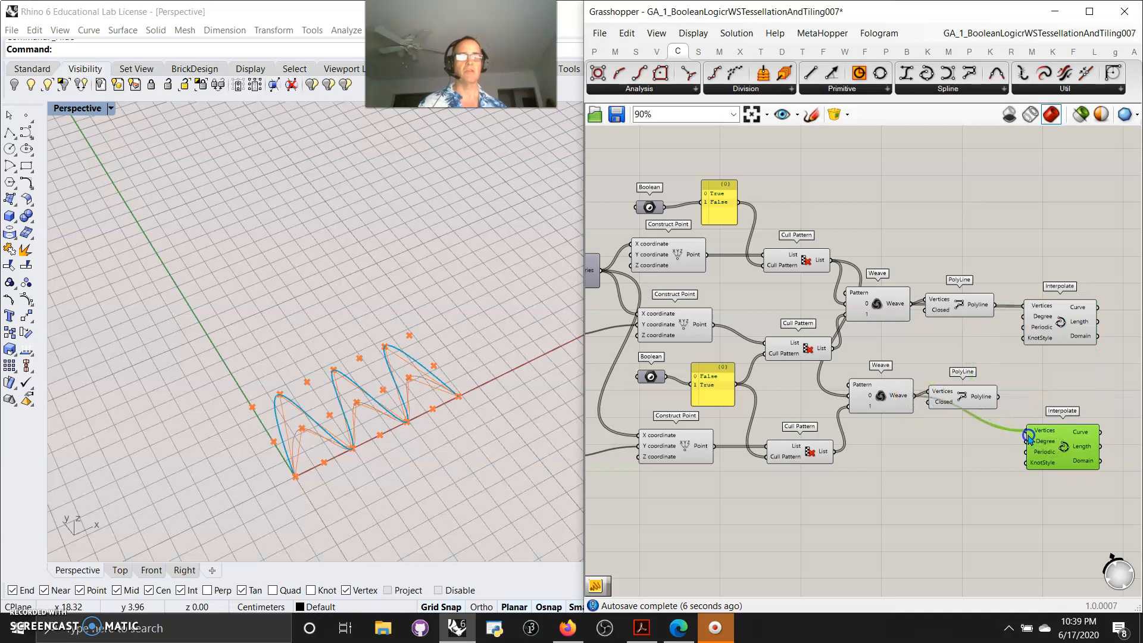
Add a Merge component and connect both Interpolate curve outputs to its D1 and D2 inputs
{"action": "left_click", "coordinate": [474, 432]}
{"action": "left_click_drag", "start_coordinate": [1097, 513], "coordinate": [1051, 302]}
{"action": "right_click_drag", "start_coordinate": [962, 494], "coordinate": [677, 465]}
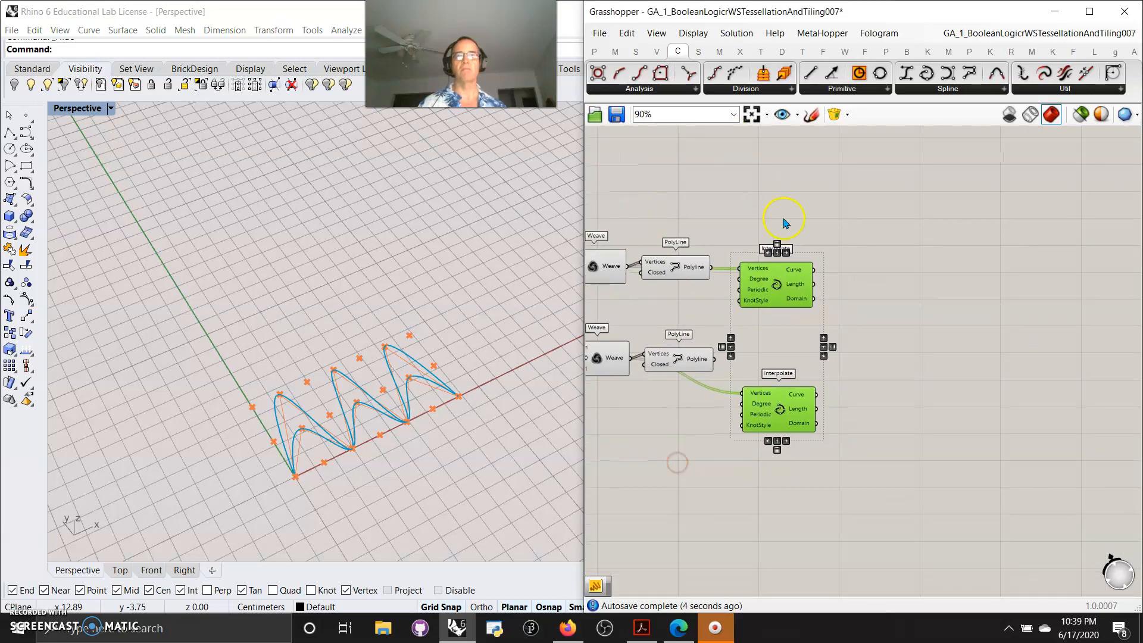
{"action": "left_click", "coordinate": [636, 51]}
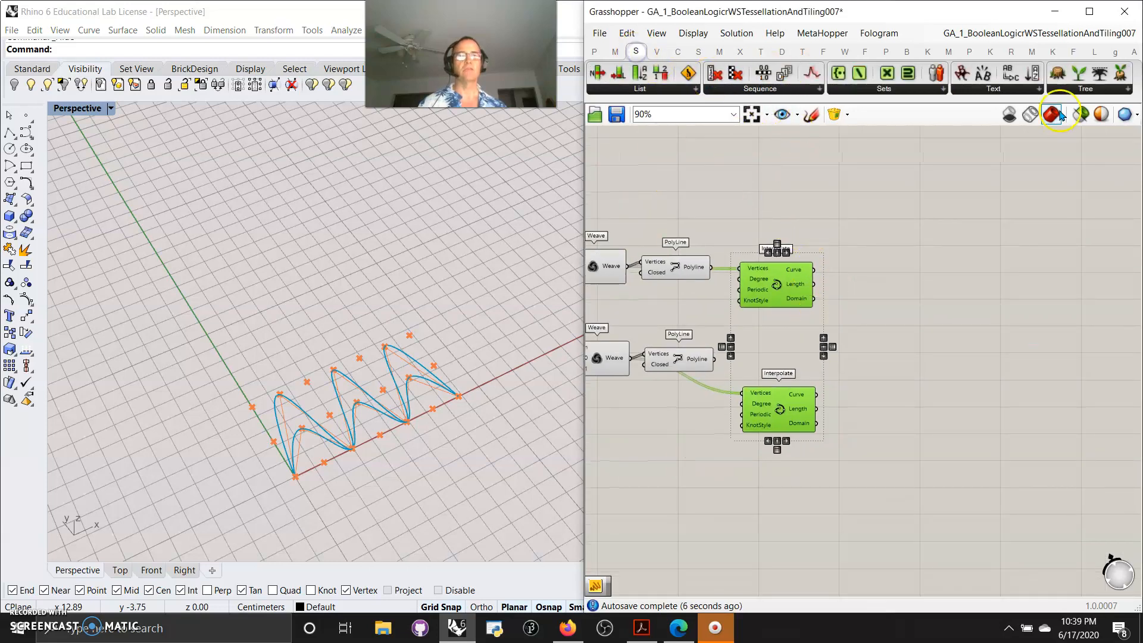
{"action": "left_click", "coordinate": [1076, 90]}
{"action": "left_click_drag", "start_coordinate": [1068, 275], "coordinate": [885, 345]}
{"action": "left_click_drag", "start_coordinate": [813, 270], "coordinate": [855, 339]}
{"action": "left_click_drag", "start_coordinate": [816, 394], "coordinate": [855, 350]}
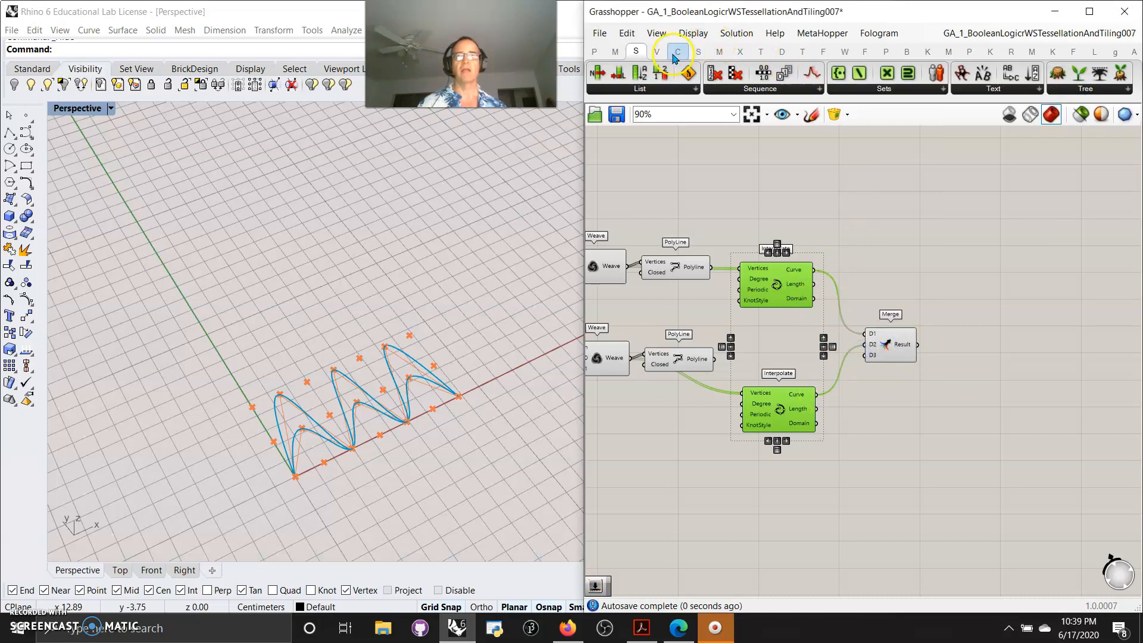
Add a Boundary Surfaces component and feed the Merge result into its Edges input
{"action": "left_click", "coordinate": [702, 51]}
{"action": "left_click_drag", "start_coordinate": [769, 73], "coordinate": [947, 333]}
{"action": "left_click", "coordinate": [932, 346]}
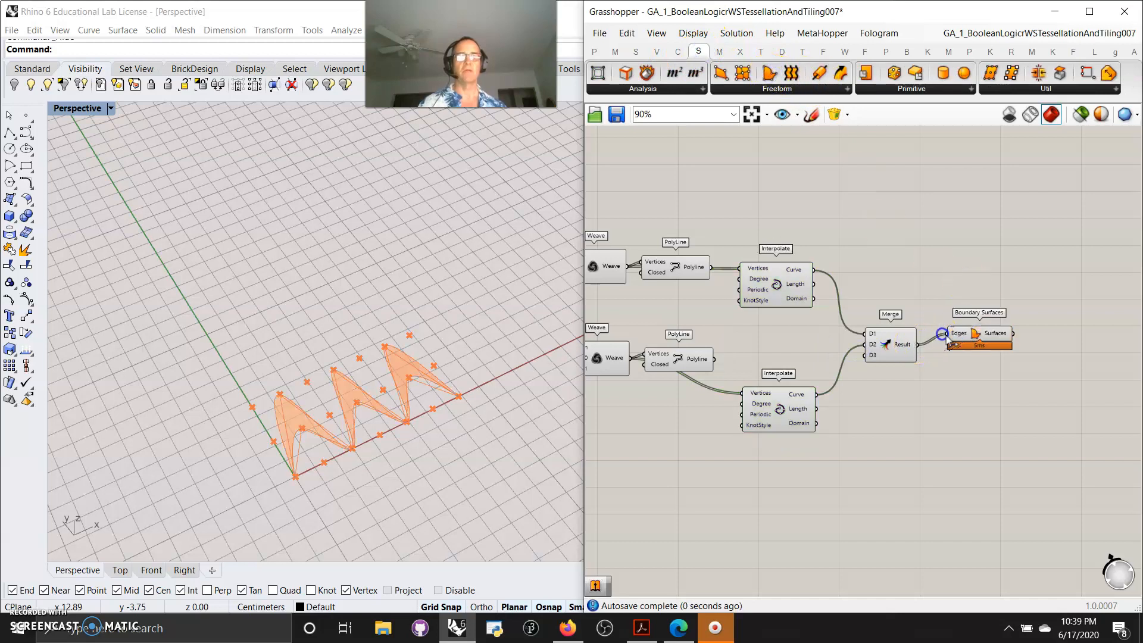
Select all components except Boundary Surfaces and turn their preview off
{"action": "scroll", "coordinate": [893, 387], "scroll_direction": "down", "scroll_amount": 5}
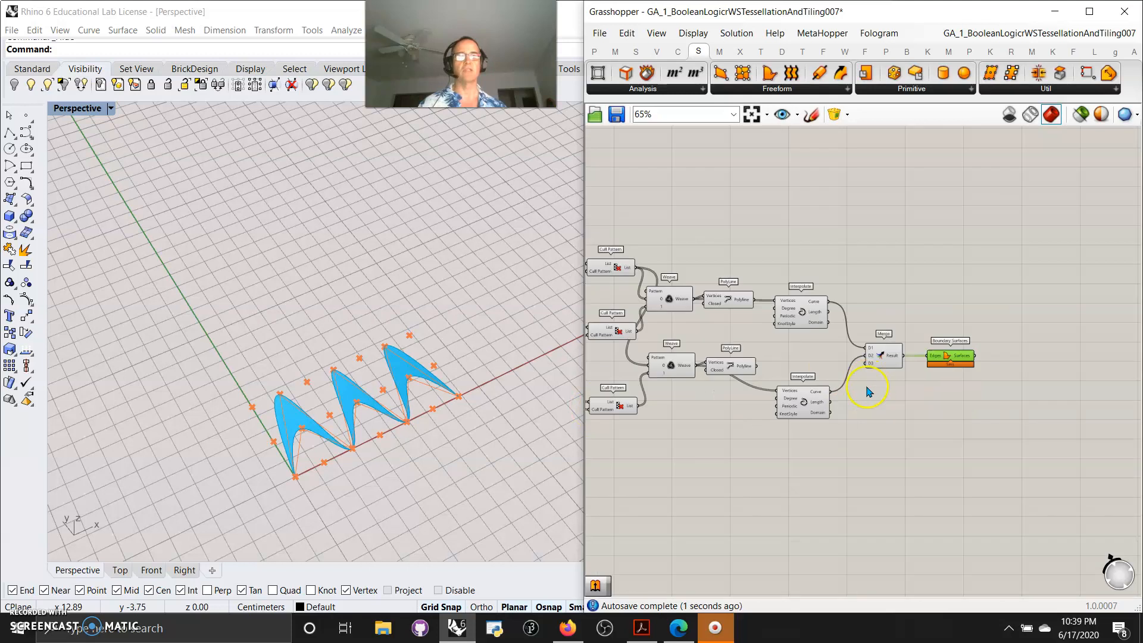
{"action": "left_click", "coordinate": [877, 412]}
{"action": "left_click_drag", "start_coordinate": [960, 434], "coordinate": [642, 220]}
{"action": "right_click", "coordinate": [671, 205]}
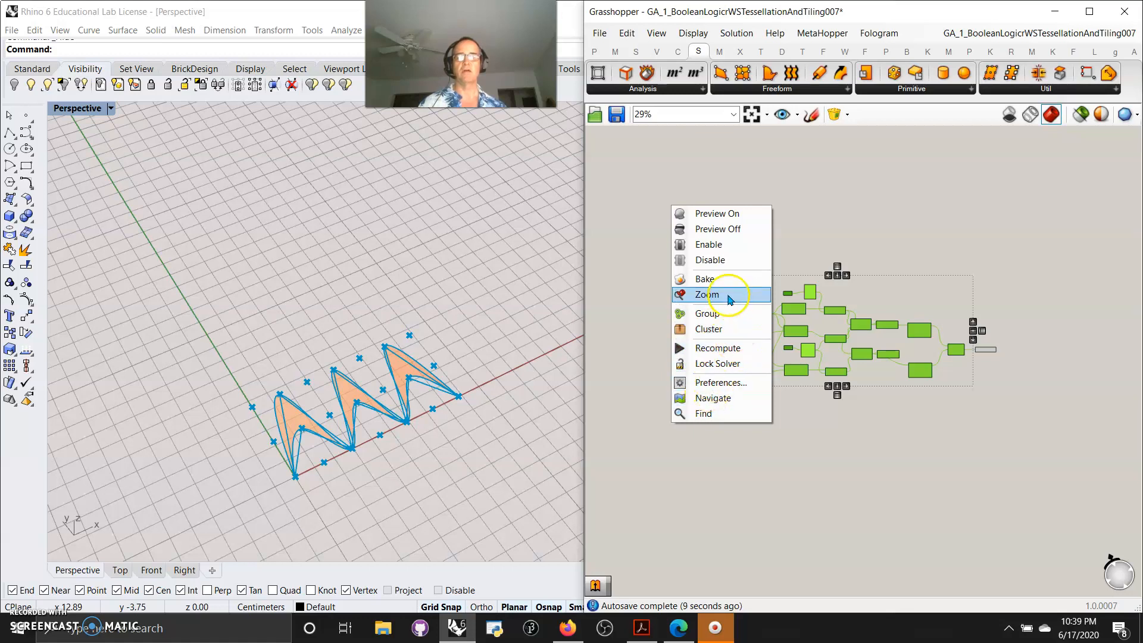
{"action": "left_click", "coordinate": [710, 237]}
Zoom in on the boundary surfaces in the Rhino viewport to inspect their shape
{"action": "scroll", "coordinate": [376, 425], "scroll_direction": "up", "scroll_amount": 5}
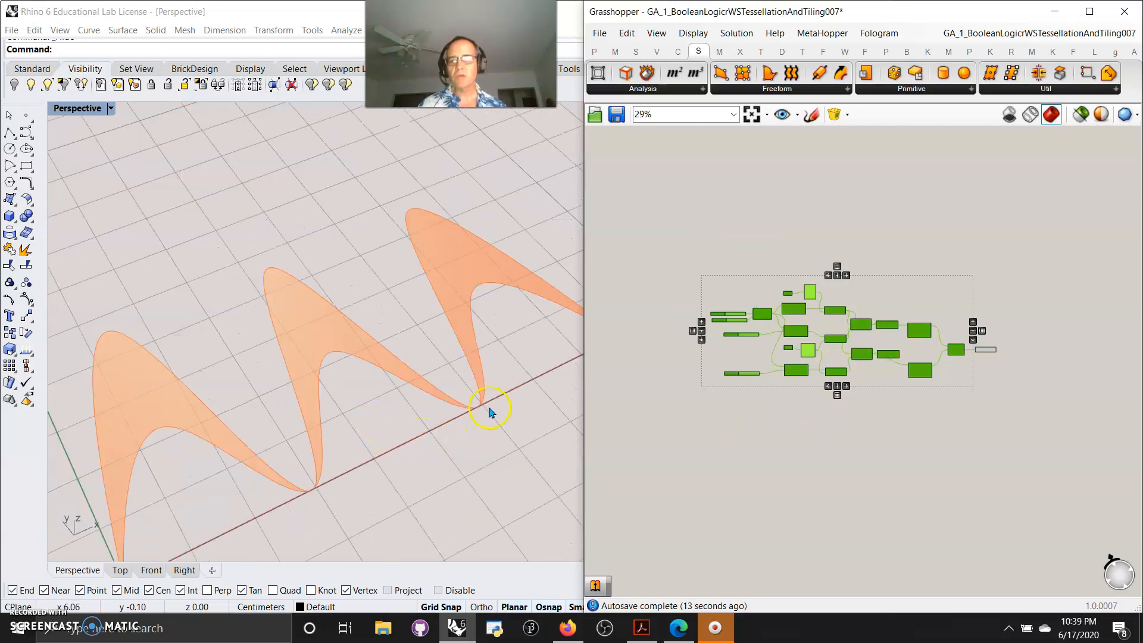
{"action": "scroll", "coordinate": [466, 399], "scroll_direction": "up", "scroll_amount": 5}
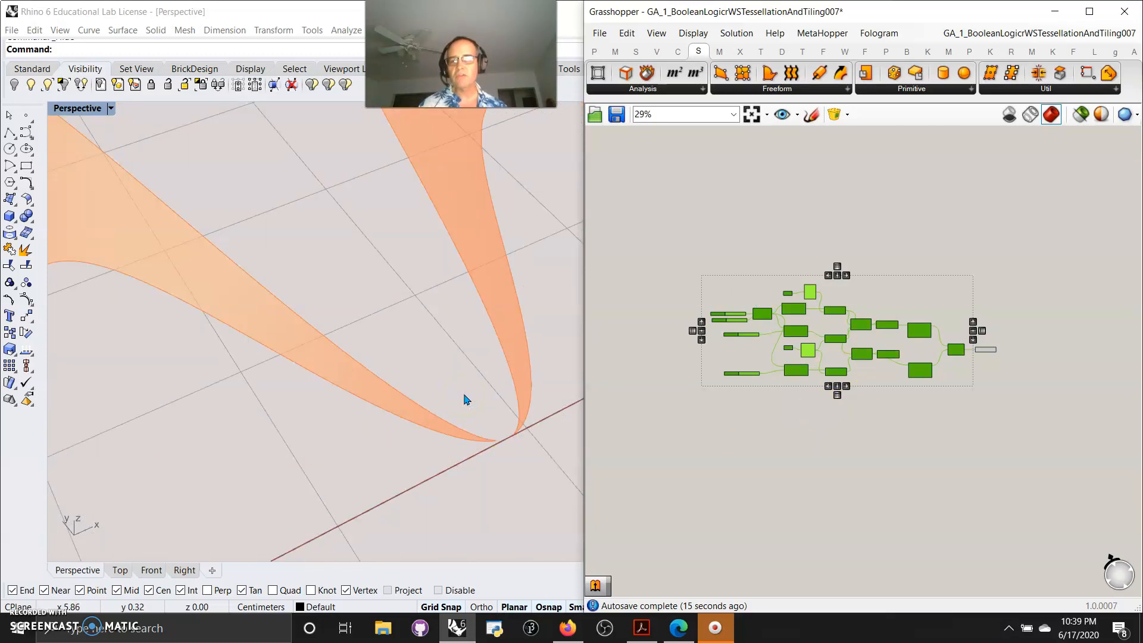
{"action": "scroll", "coordinate": [466, 399], "scroll_direction": "down", "scroll_amount": 5}
{"action": "left_click", "coordinate": [397, 431]}
{"action": "right_click_drag", "start_coordinate": [455, 464], "coordinate": [442, 461]}
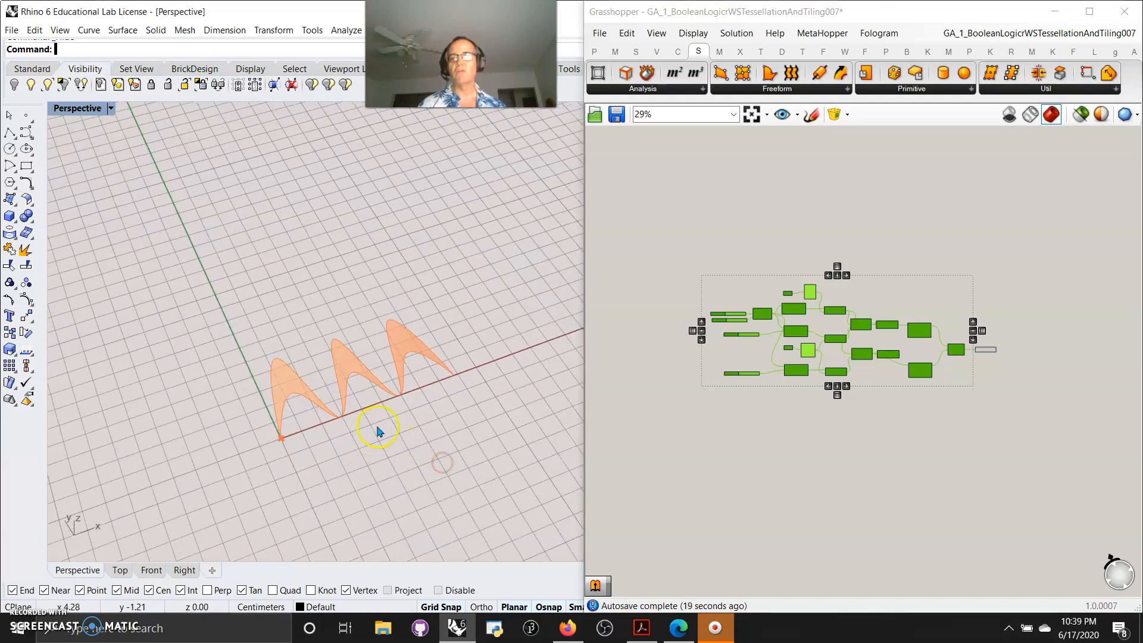
Select the two Polyline components and move them up above the main definition
{"action": "scroll", "coordinate": [931, 358], "scroll_direction": "up", "scroll_amount": 5}
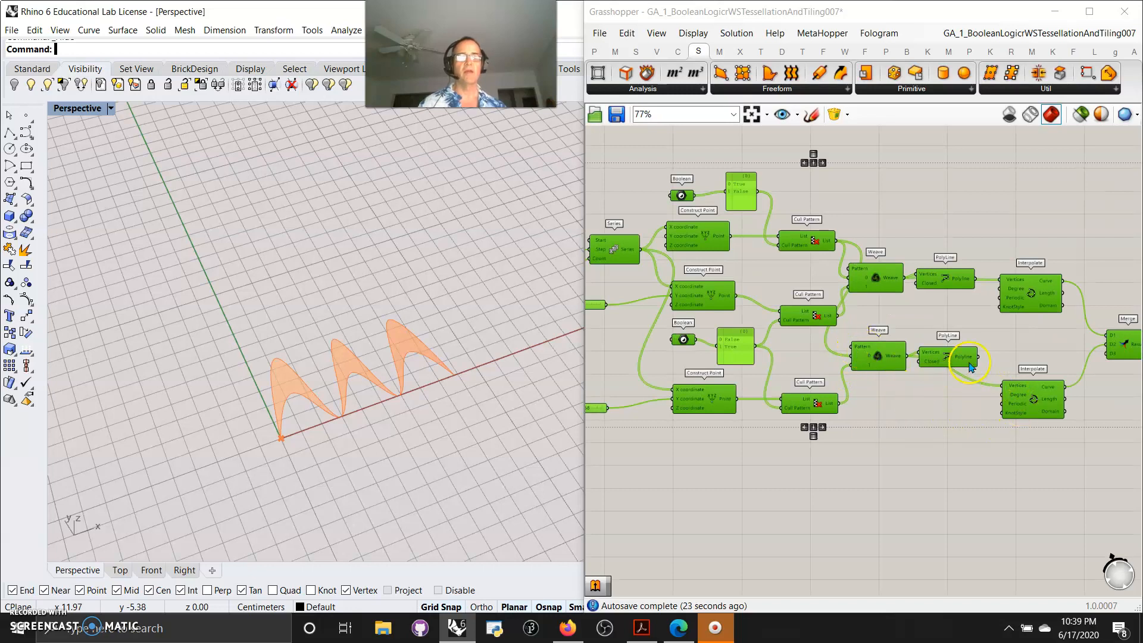
{"action": "left_click", "coordinate": [948, 494]}
{"action": "left_click_drag", "start_coordinate": [959, 440], "coordinate": [943, 234]}
{"action": "left_click_drag", "start_coordinate": [944, 284], "coordinate": [955, 158]}
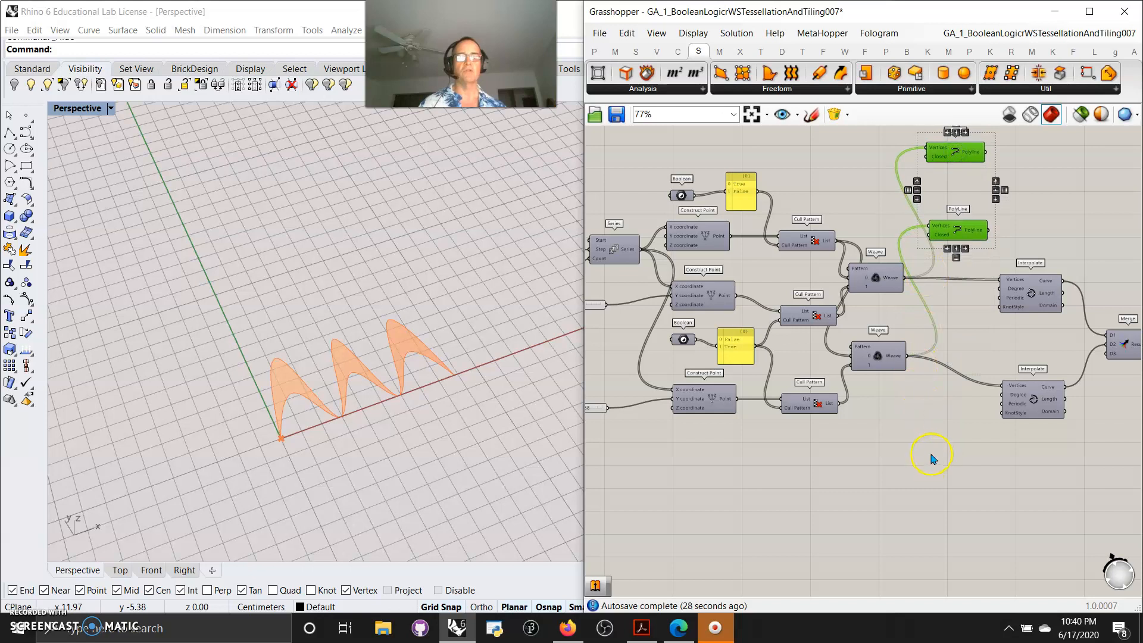
Save the Grasshopper definition
{"action": "scroll", "coordinate": [869, 458], "scroll_direction": "down", "scroll_amount": 3}
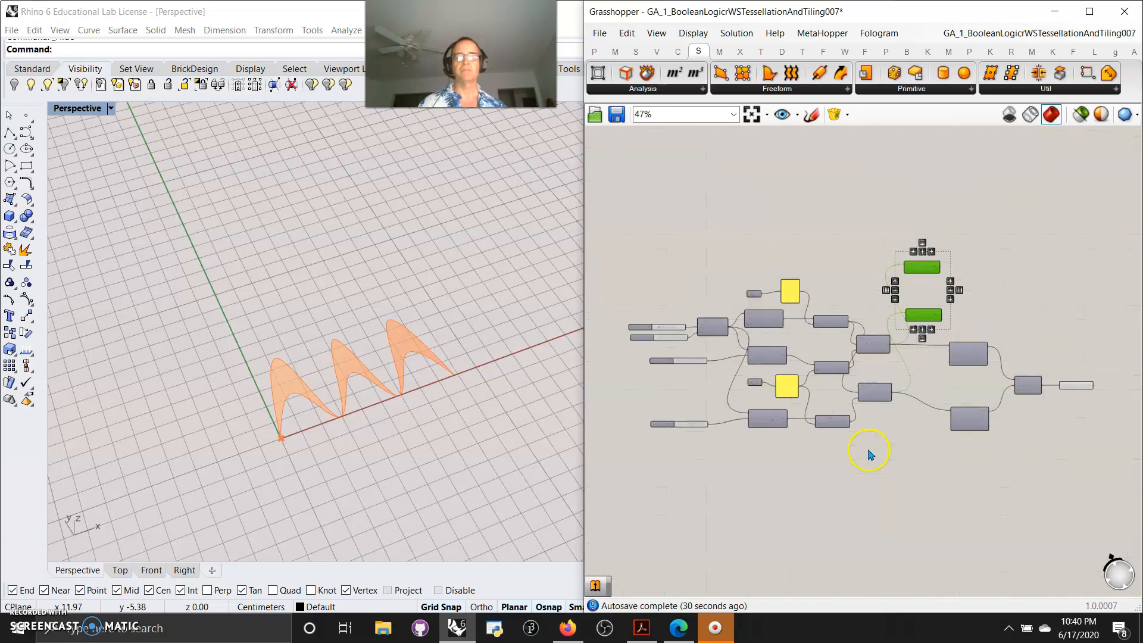
{"action": "left_click", "coordinate": [599, 33]}
{"action": "left_click", "coordinate": [643, 122]}
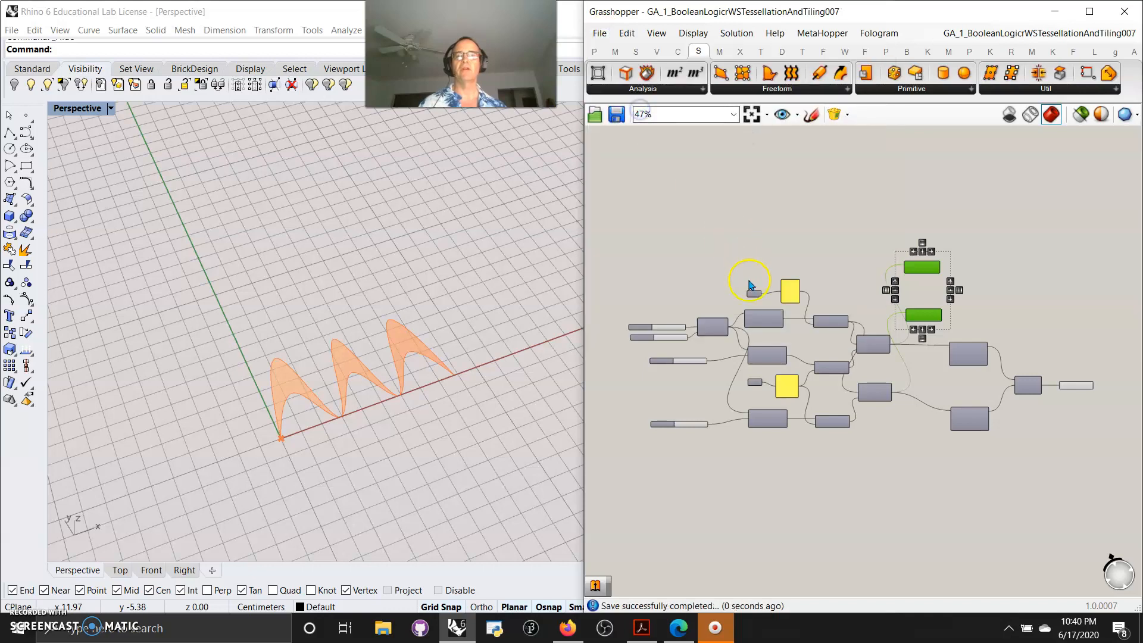